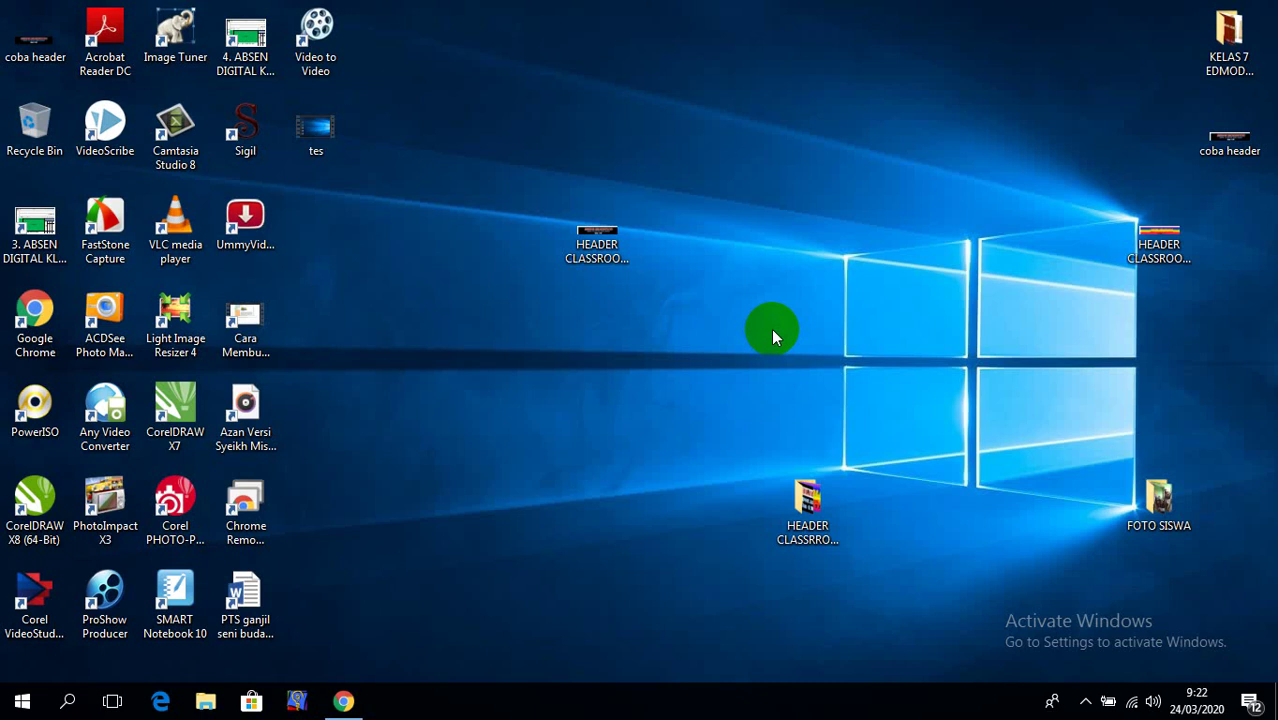
# - Bring Chrome back, view the KELAS 9.10 SBK class page, then return to the class list
pyautogui.click(343, 700)
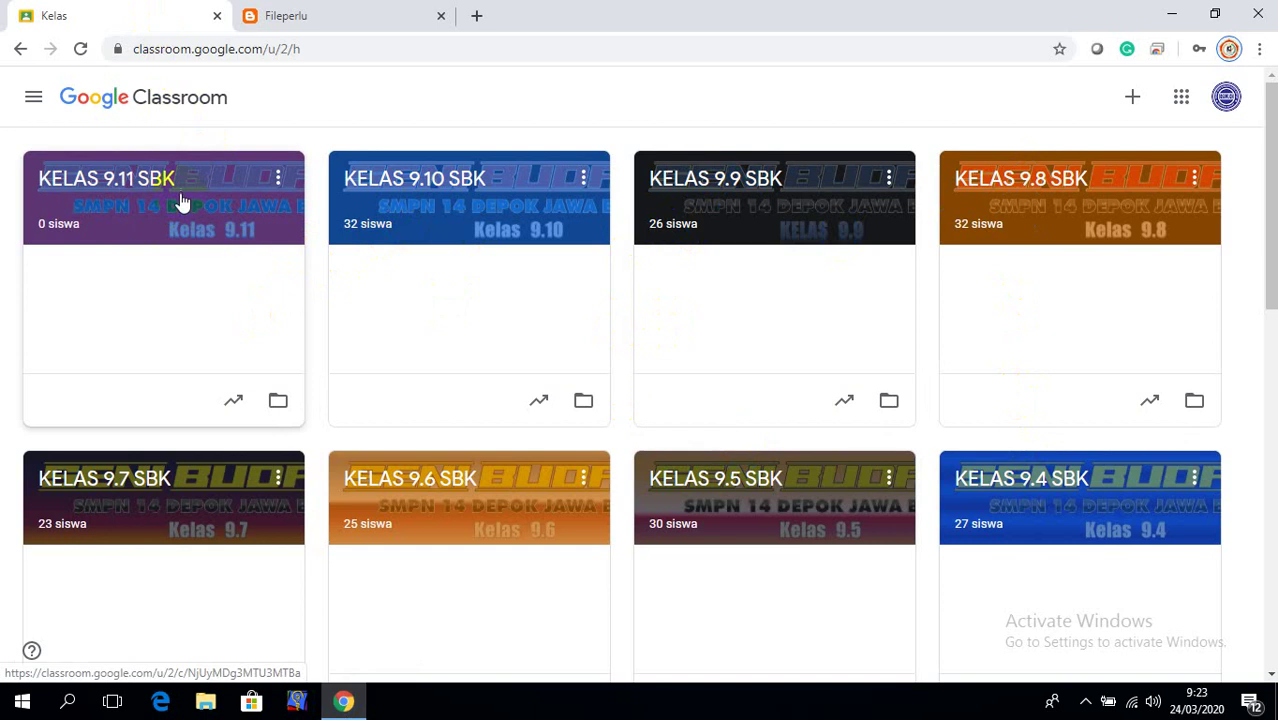
pyautogui.click(423, 176)
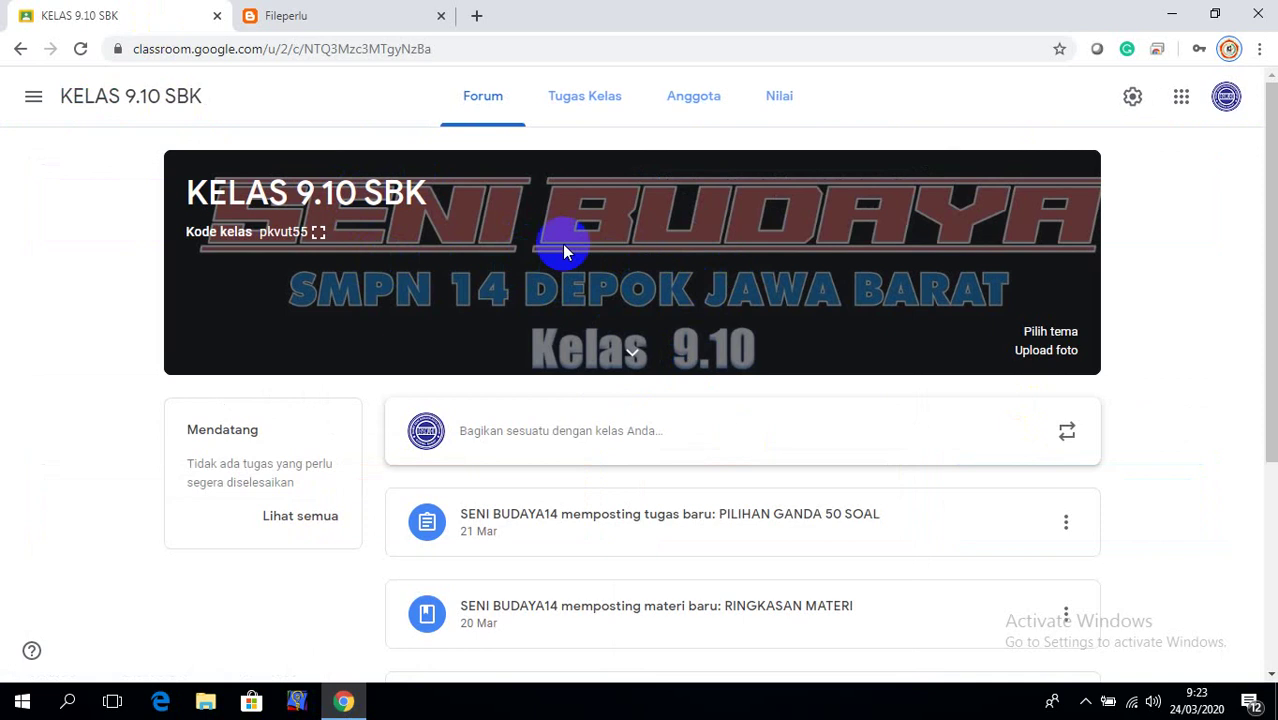
pyautogui.click(33, 96)
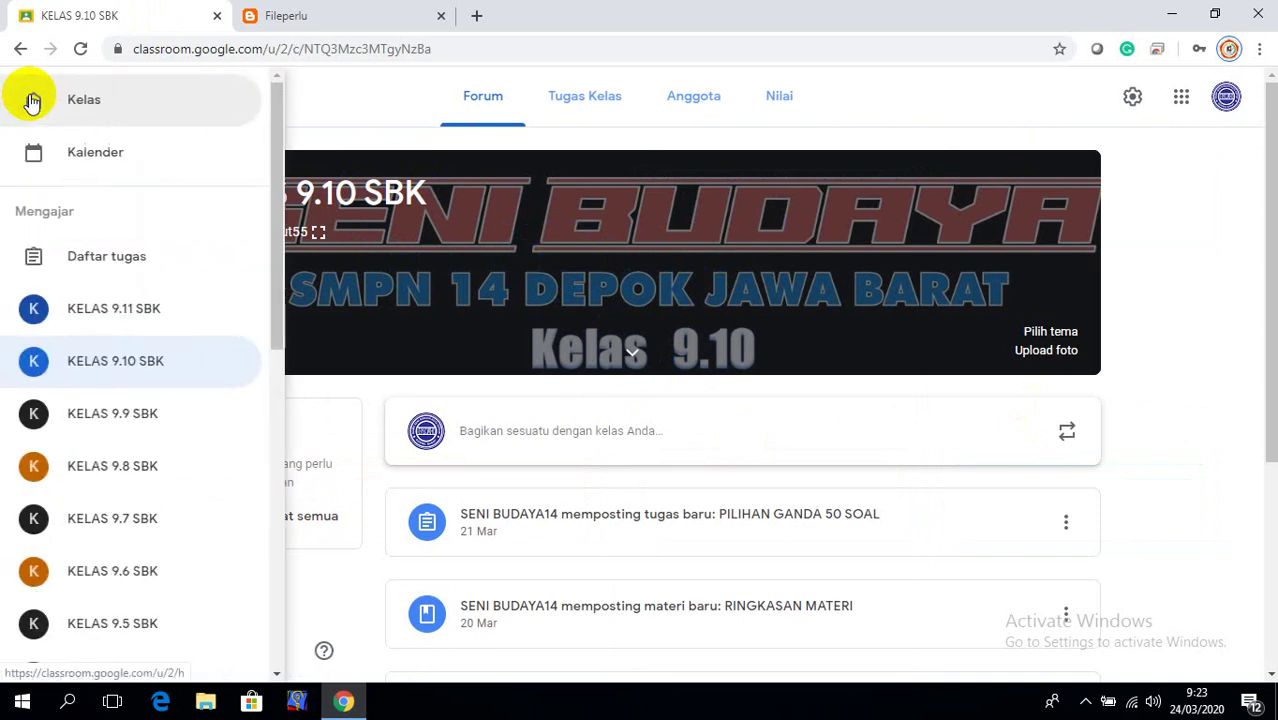
pyautogui.click(70, 100)
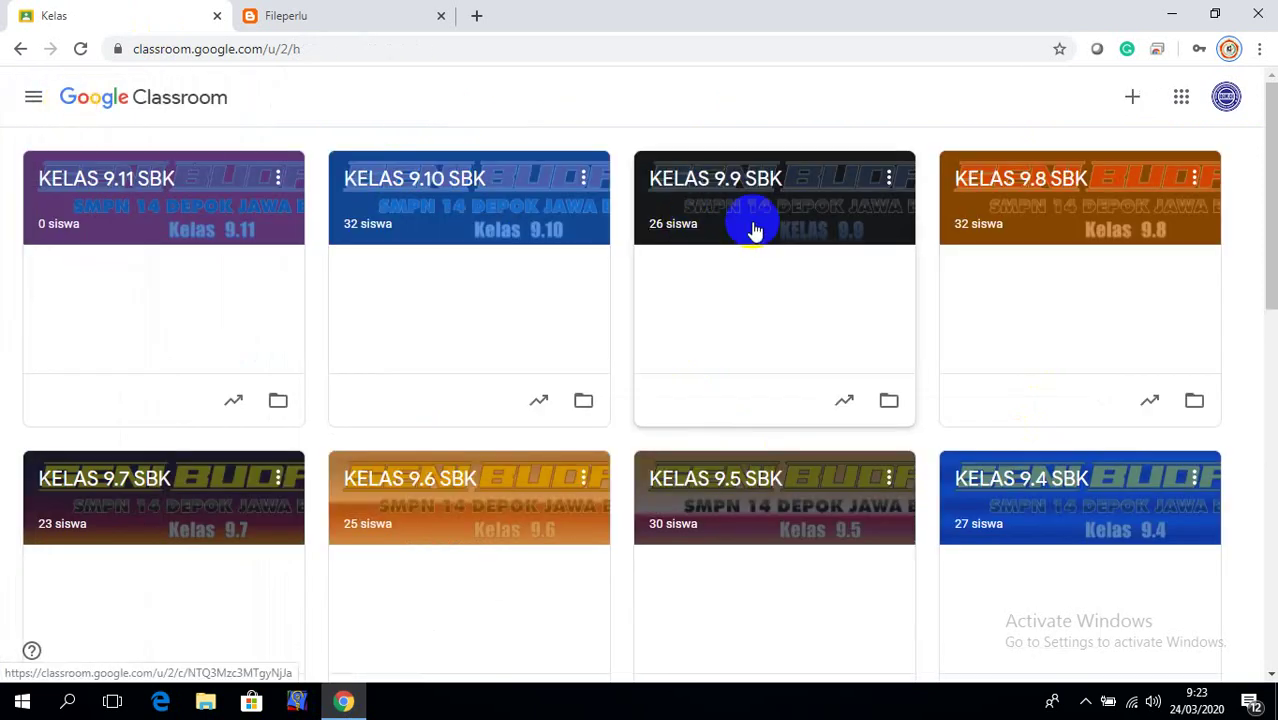
# - View the KELAS 9.8 SBK class page, return home, and scroll through the class cards
pyautogui.click(1052, 180)
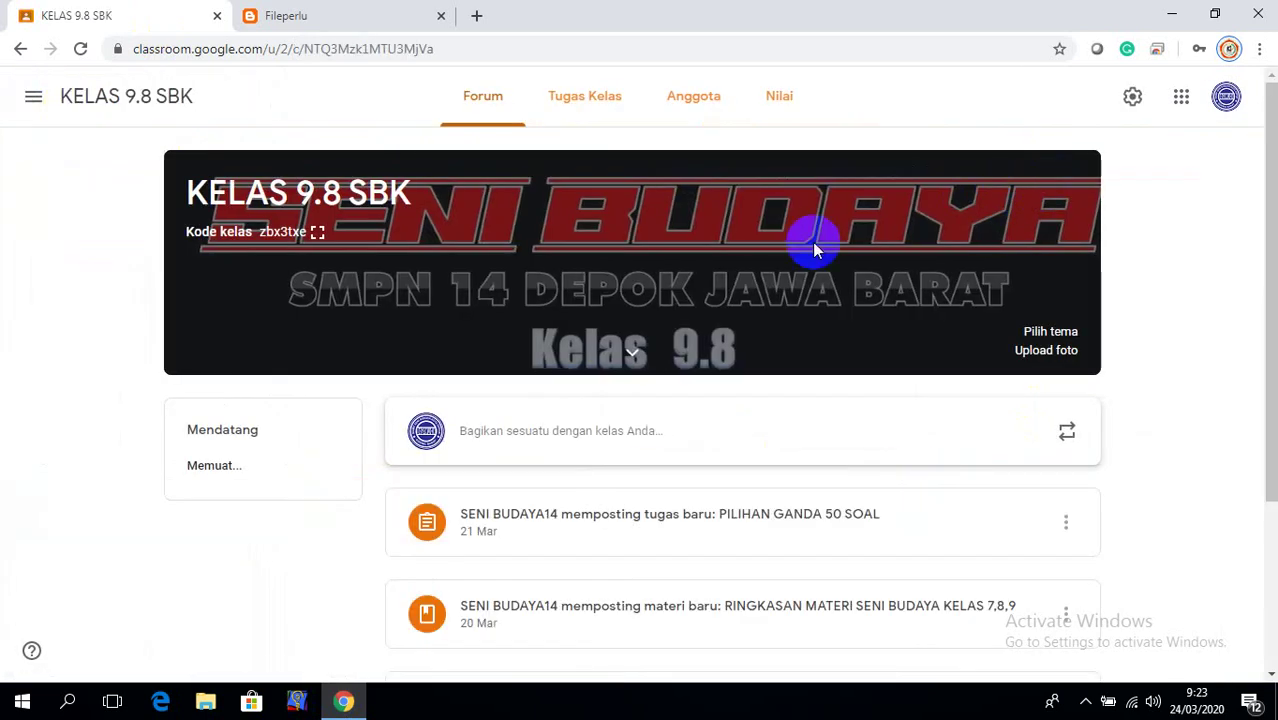
pyautogui.click(33, 96)
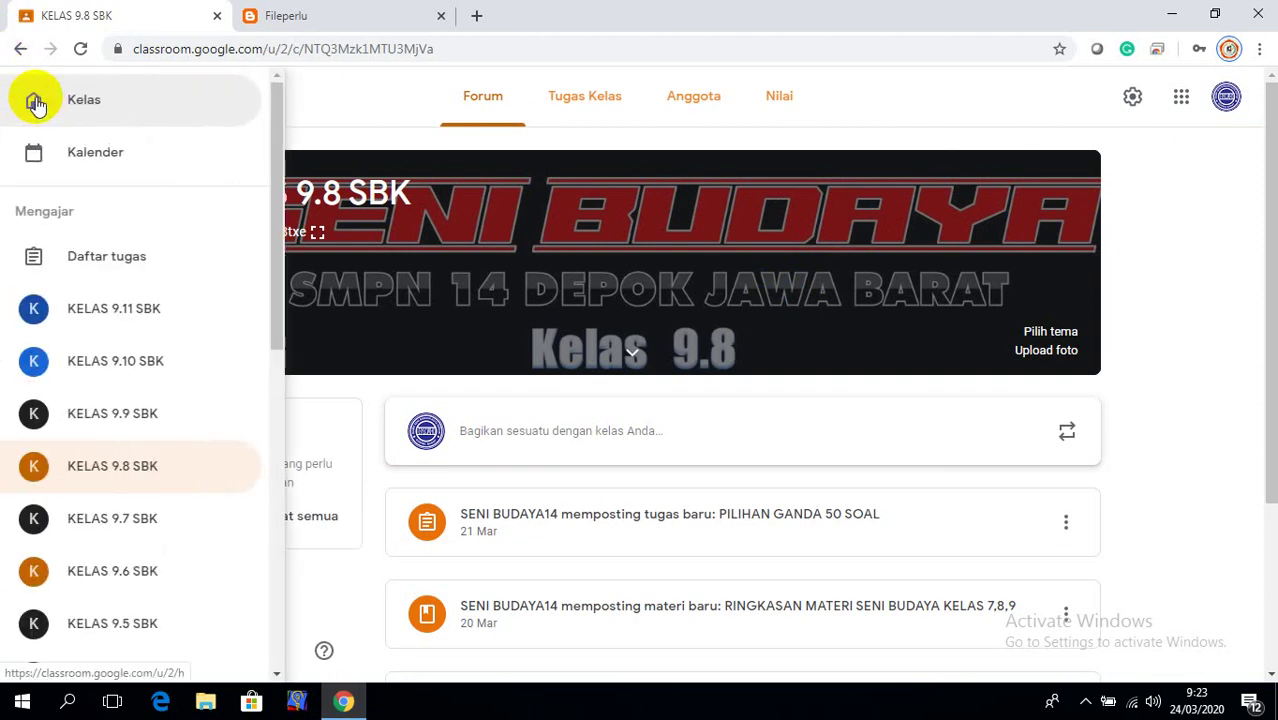
pyautogui.click(90, 98)
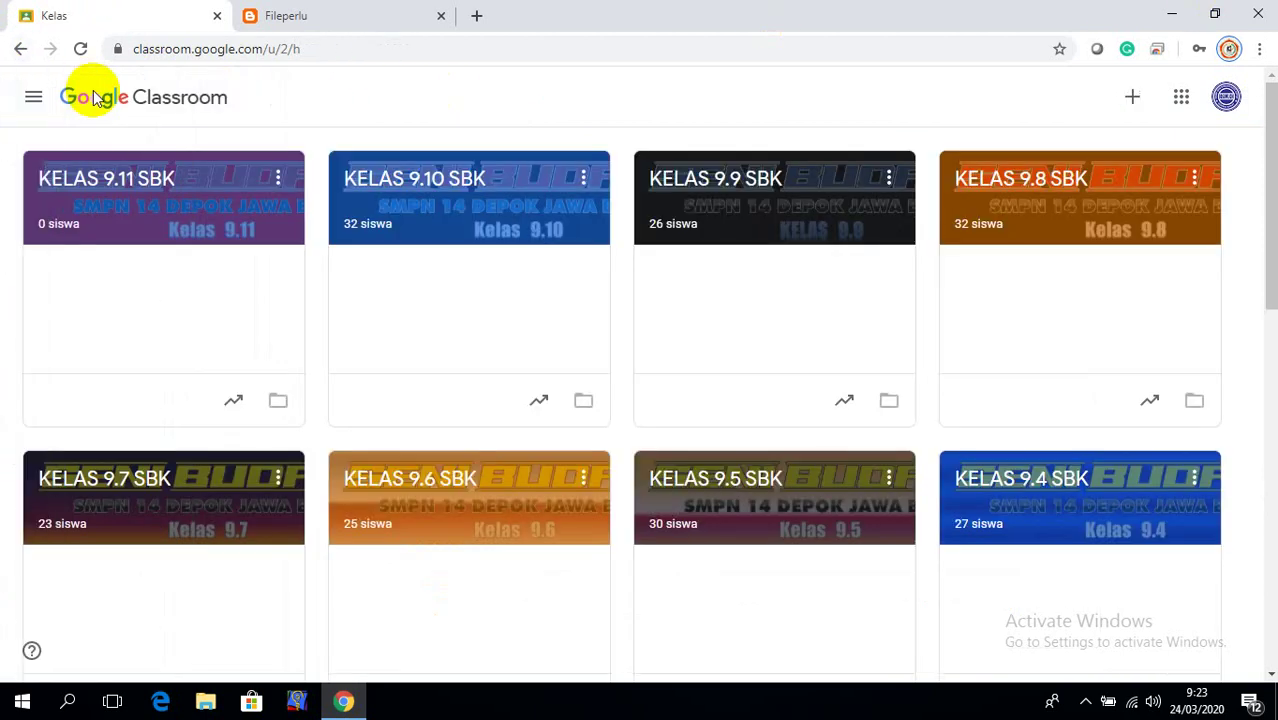
pyautogui.scroll(-5, 793, 428)
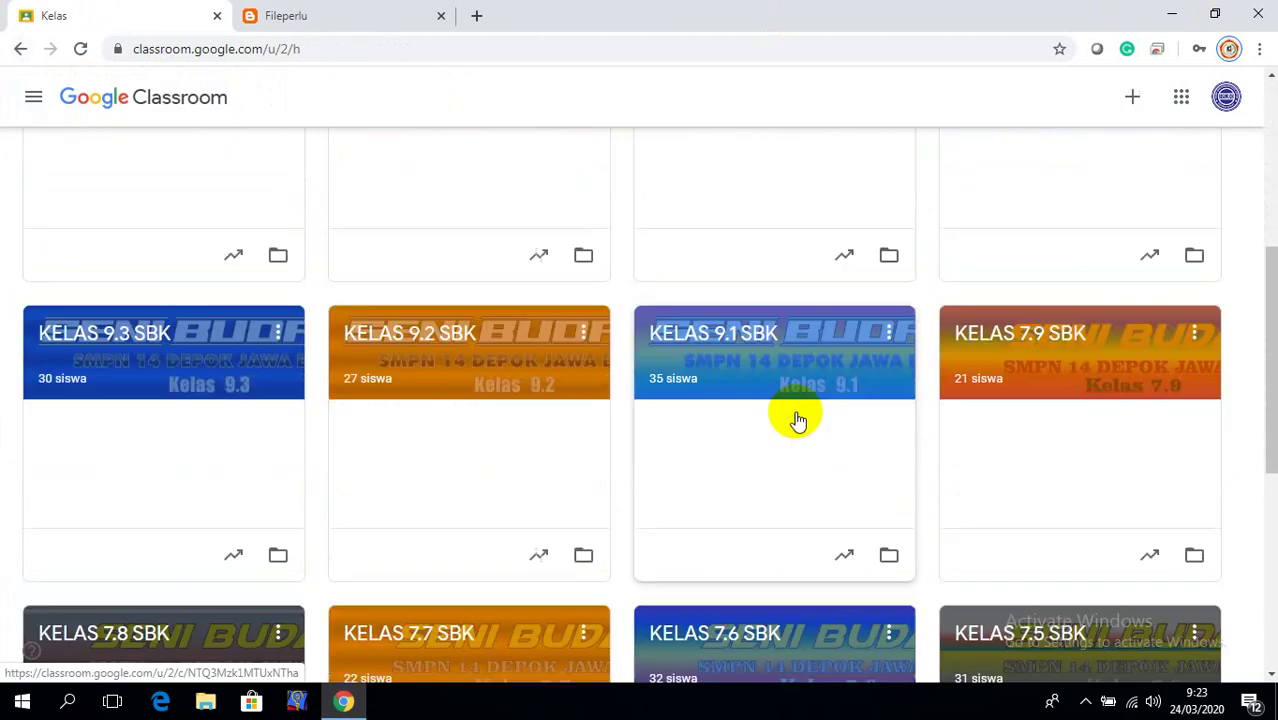
pyautogui.scroll(-2, 795, 415)
pyautogui.scroll(-2, 760, 370)
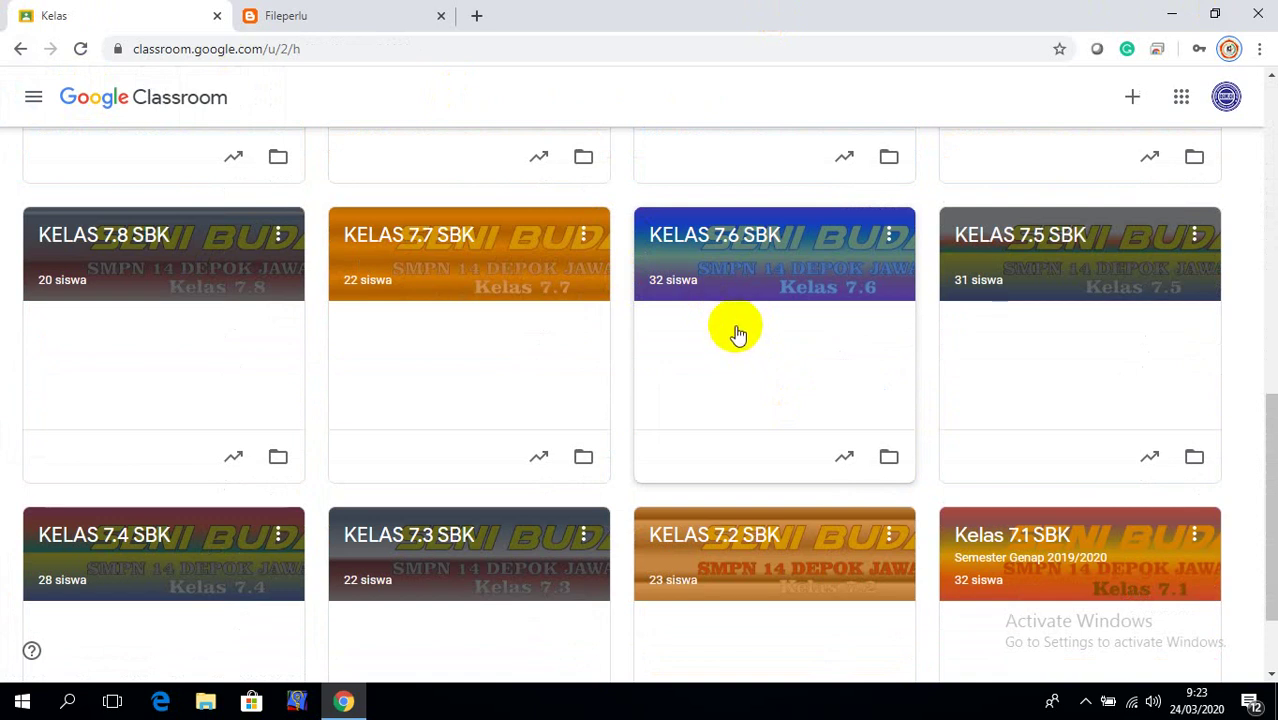
pyautogui.scroll(-1, 737, 343)
pyautogui.scroll(1, 733, 343)
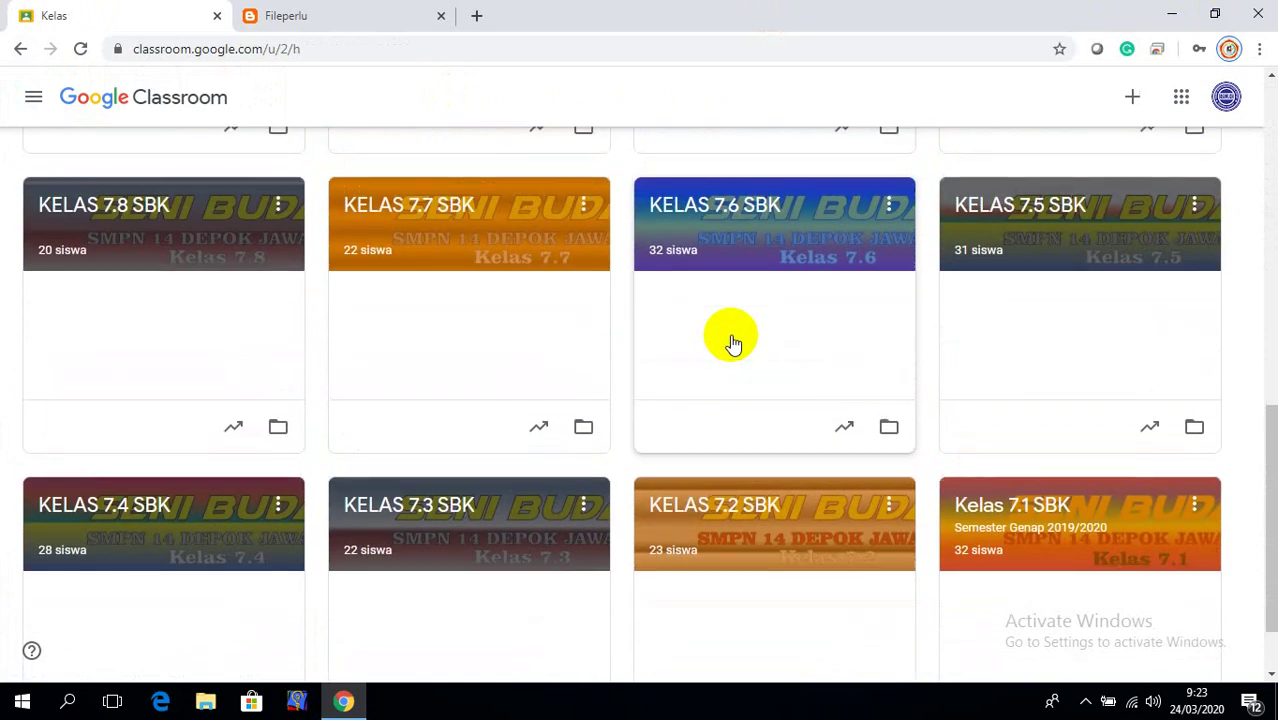
pyautogui.scroll(2, 730, 336)
pyautogui.scroll(2, 721, 331)
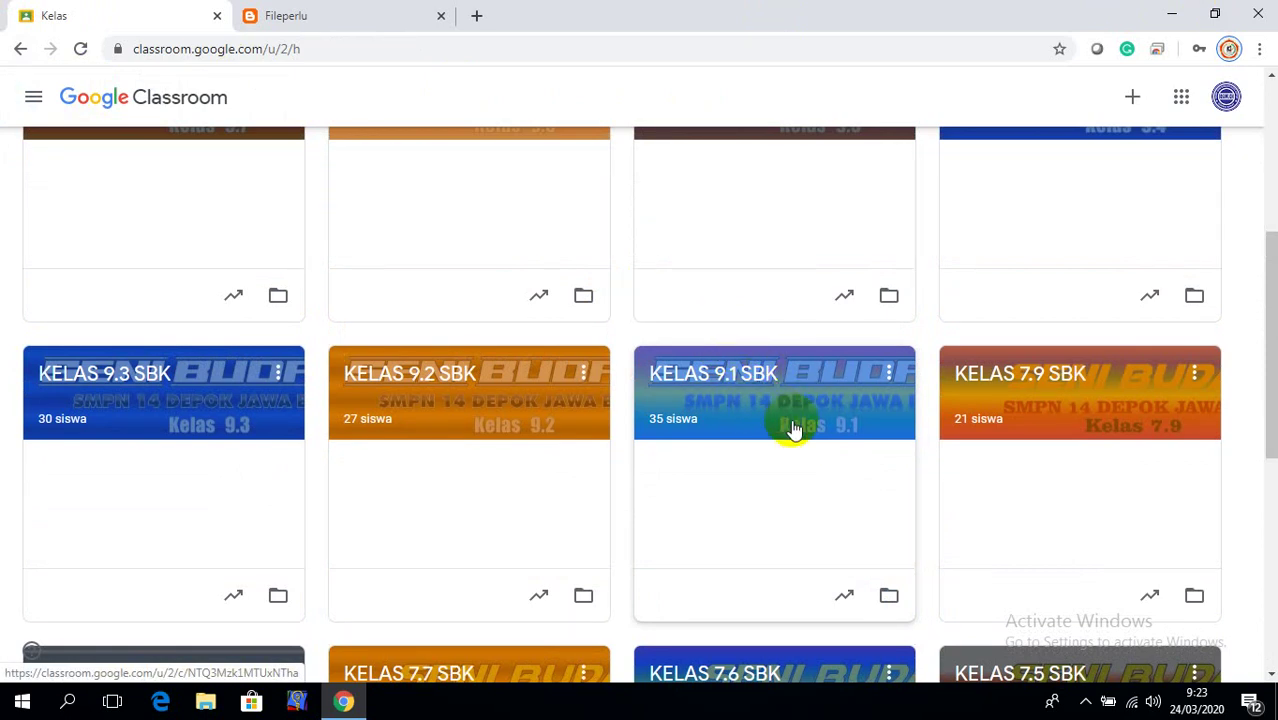
pyautogui.click(288, 17)
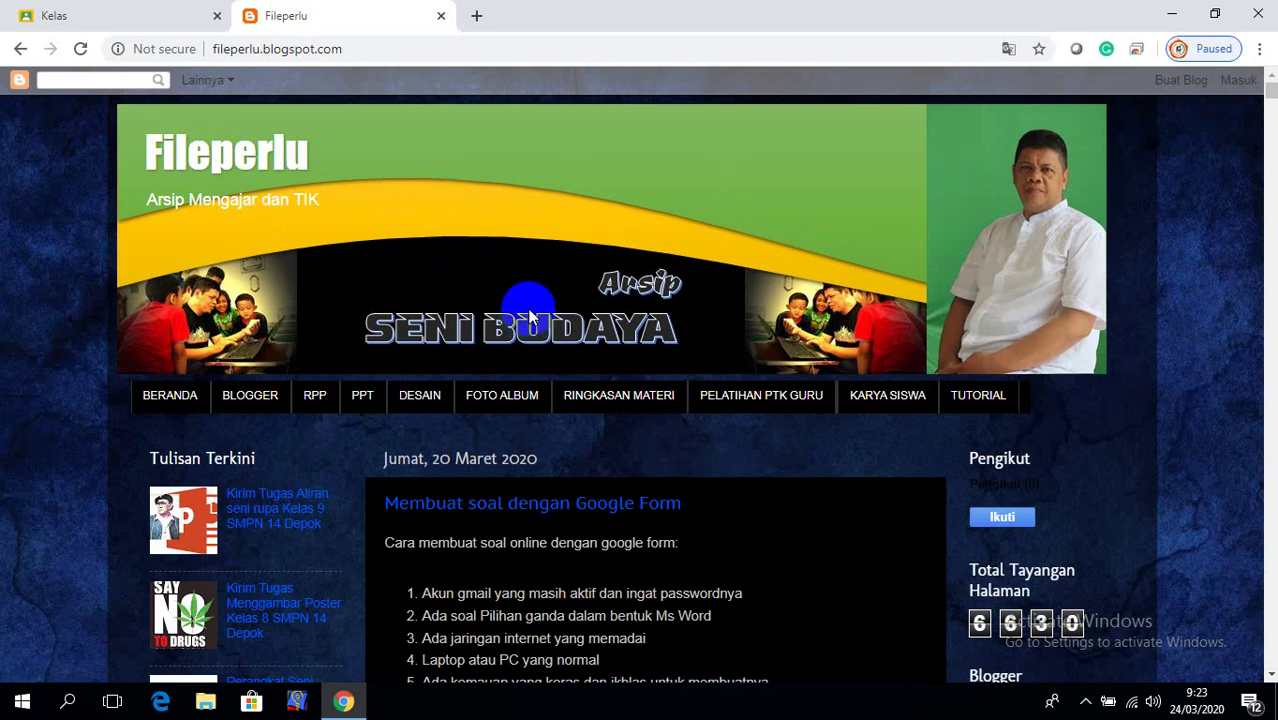
pyautogui.scroll(-6, 800, 320)
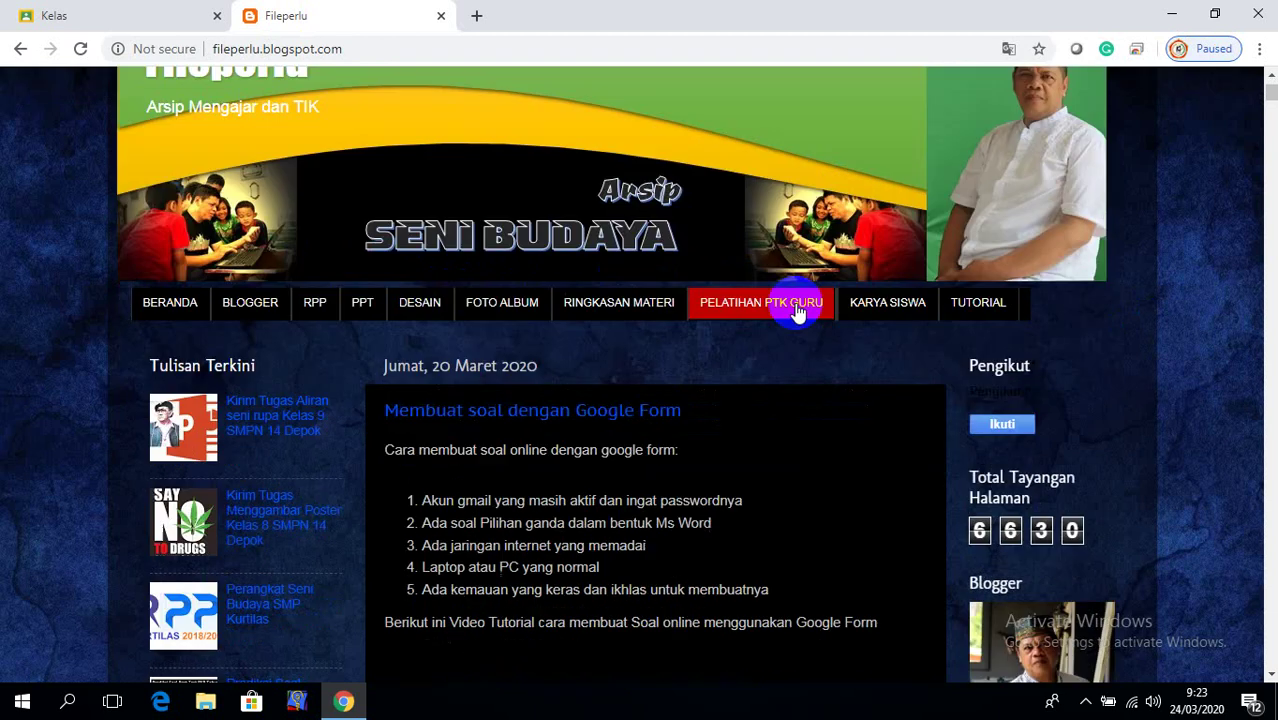
pyautogui.scroll(-2, 798, 330)
pyautogui.scroll(-4, 798, 335)
pyautogui.scroll(-3, 798, 338)
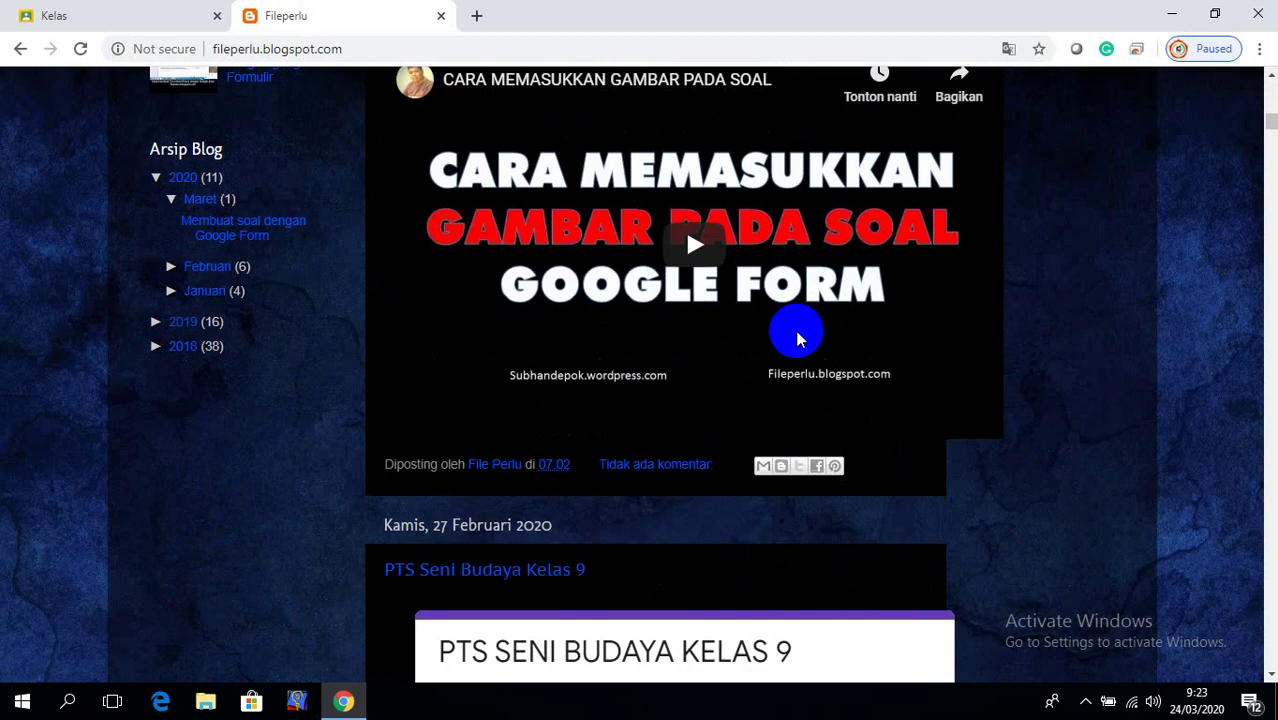
pyautogui.scroll(-2, 797, 342)
pyautogui.scroll(1, 797, 342)
pyautogui.scroll(6, 795, 342)
pyautogui.scroll(7, 792, 343)
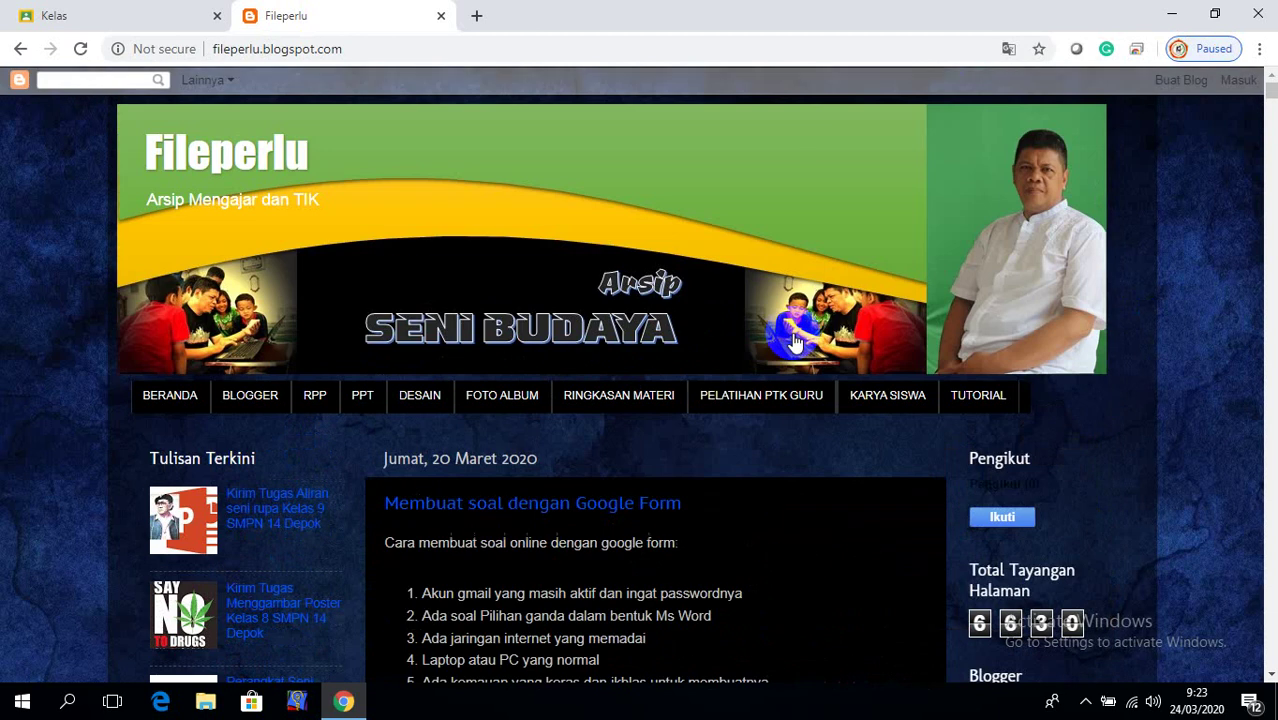
pyautogui.click(75, 14)
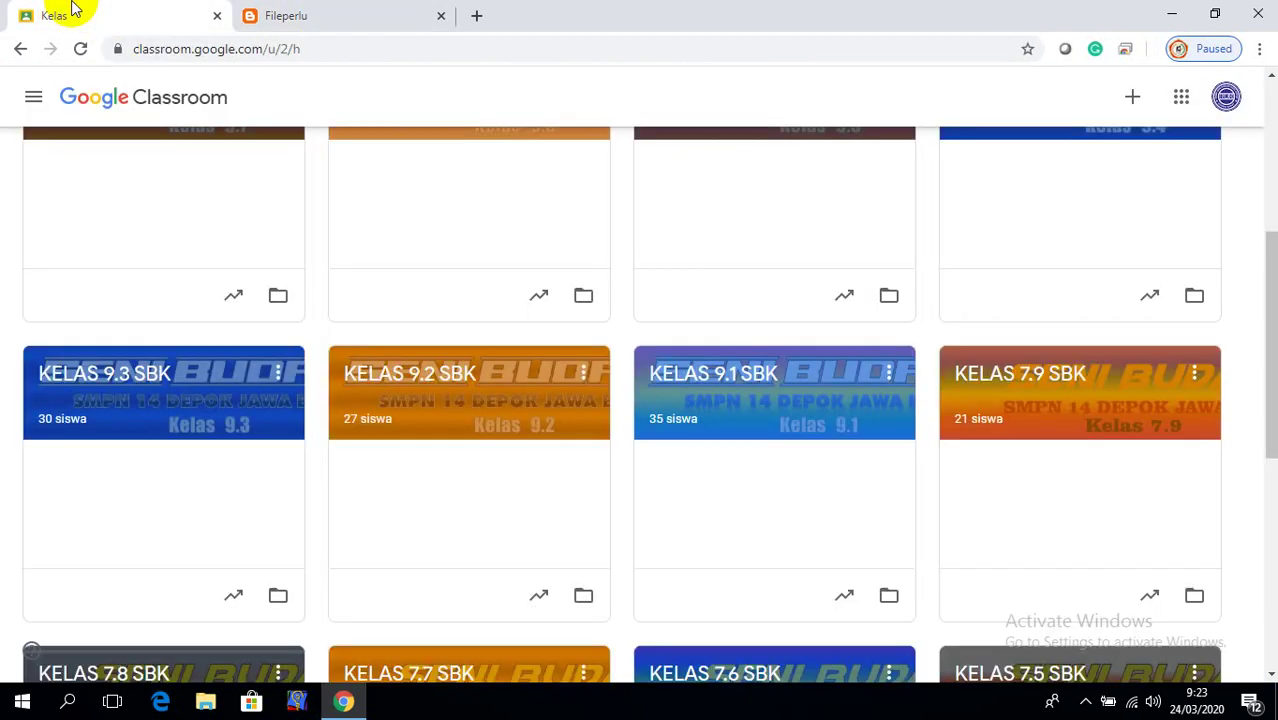
# - Open the HEADER CLASSROOM desktop folder and bring up the right-click menu for the 9.10 banner image
pyautogui.click(1164, 16)
pyautogui.moveTo(825, 500)
pyautogui.mouseDown()
pyautogui.moveTo(772, 262)
pyautogui.moveTo(810, 308)
pyautogui.mouseUp()
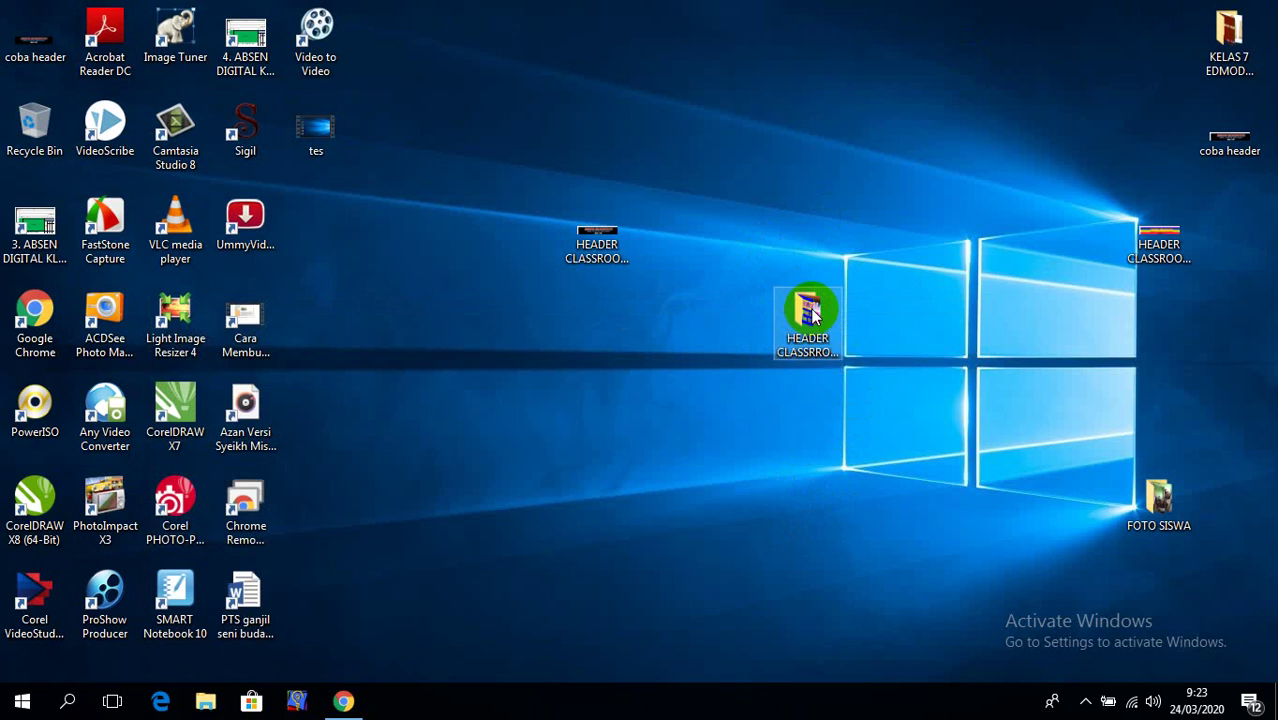
pyautogui.doubleClick(810, 308)
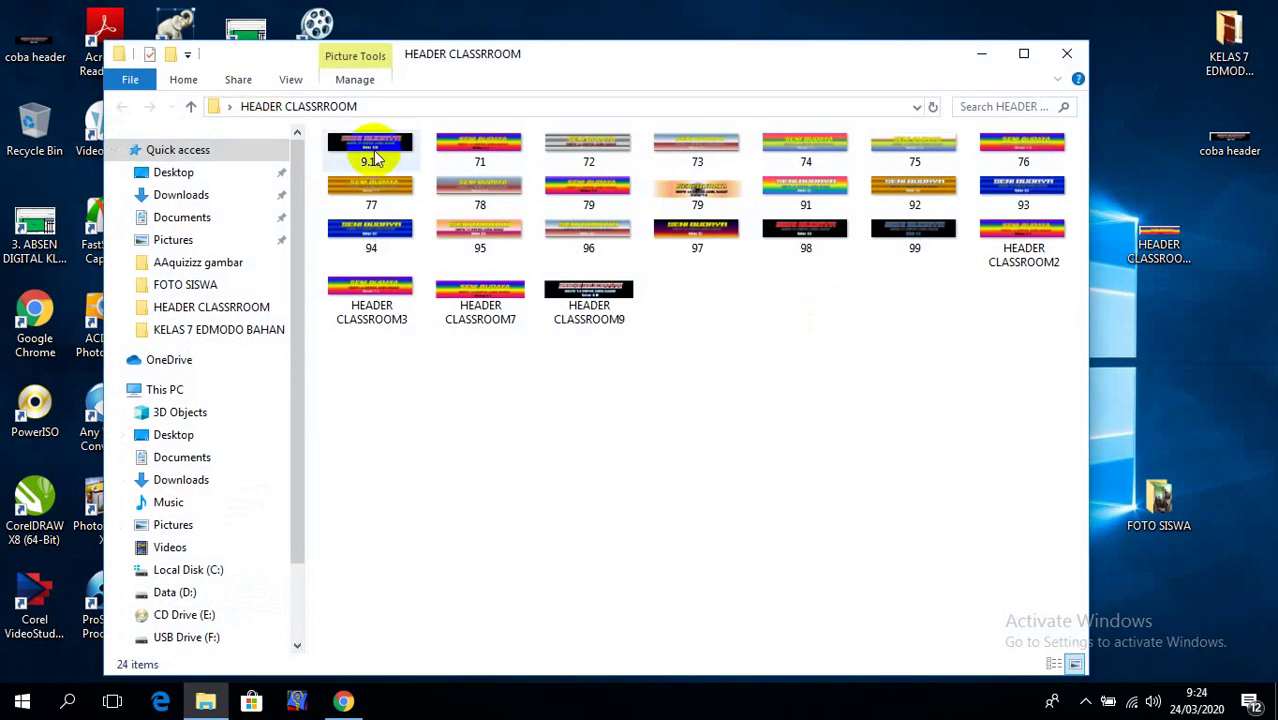
pyautogui.click(375, 157)
pyautogui.rightClick(375, 157)
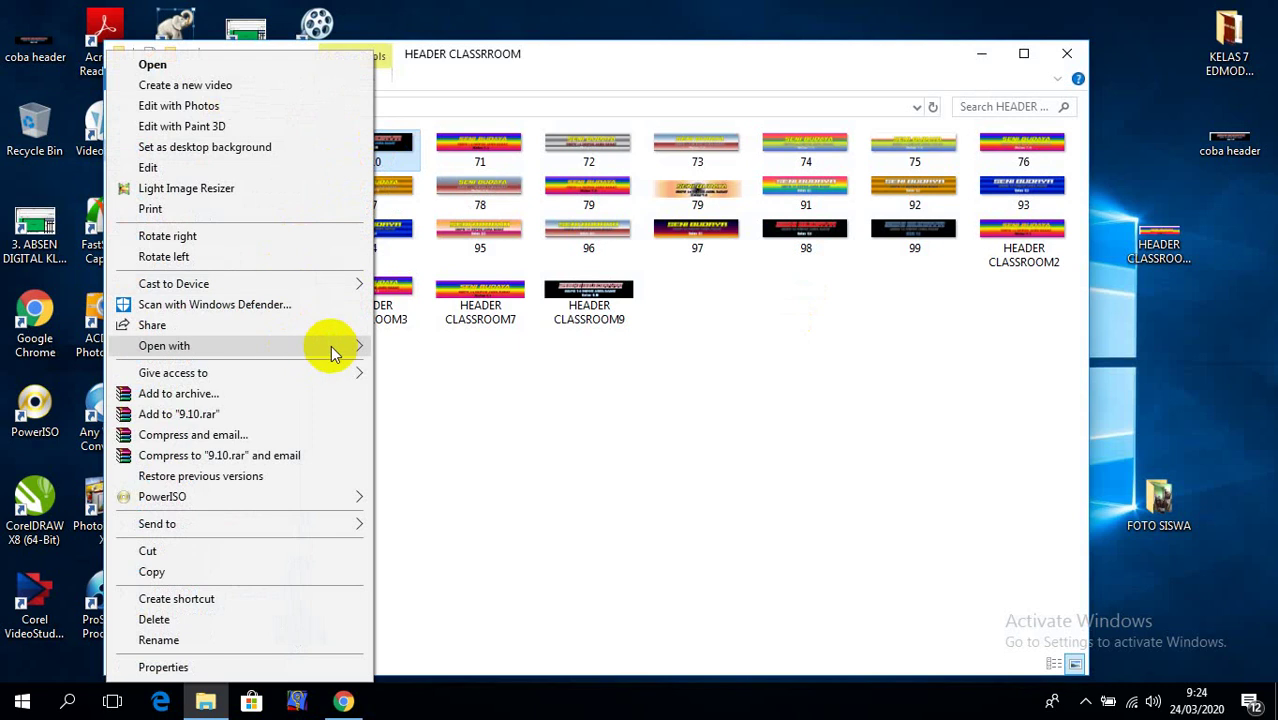
# - Open the 9.10 banner in ACDSee Quick View and advance to the next image
pyautogui.moveTo(331, 346)
pyautogui.click(435, 347)
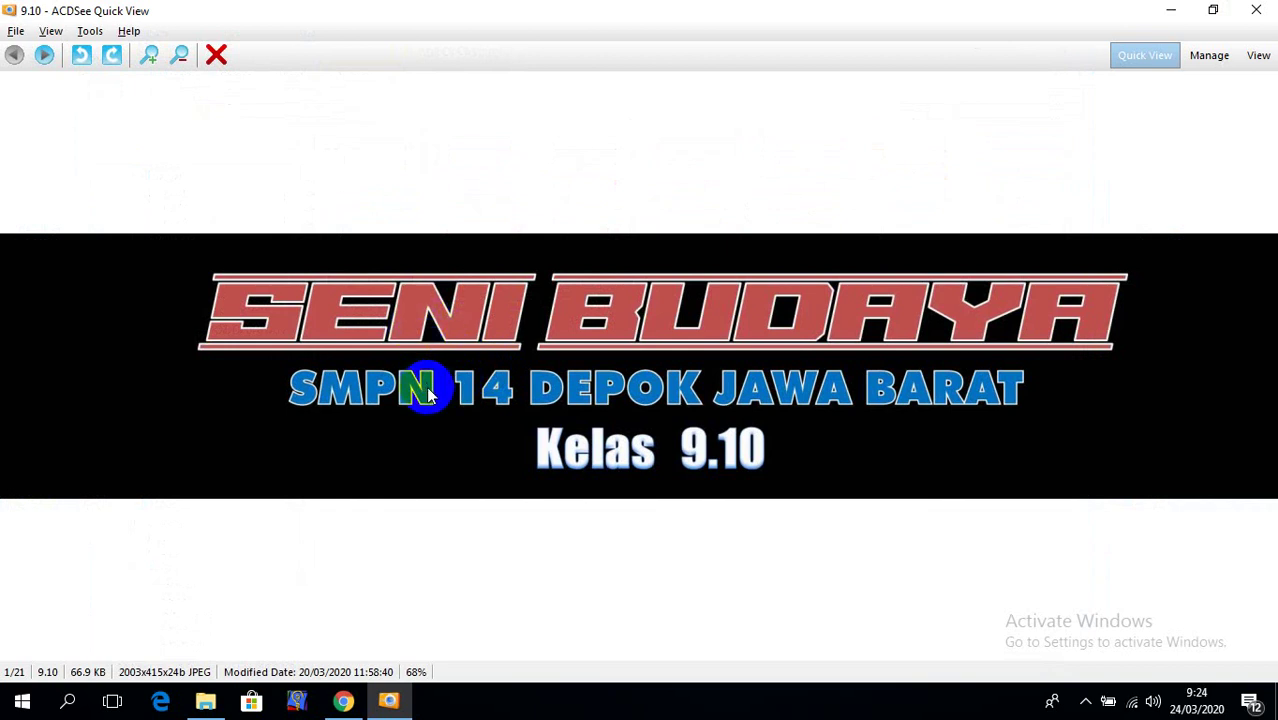
pyautogui.click(848, 498)
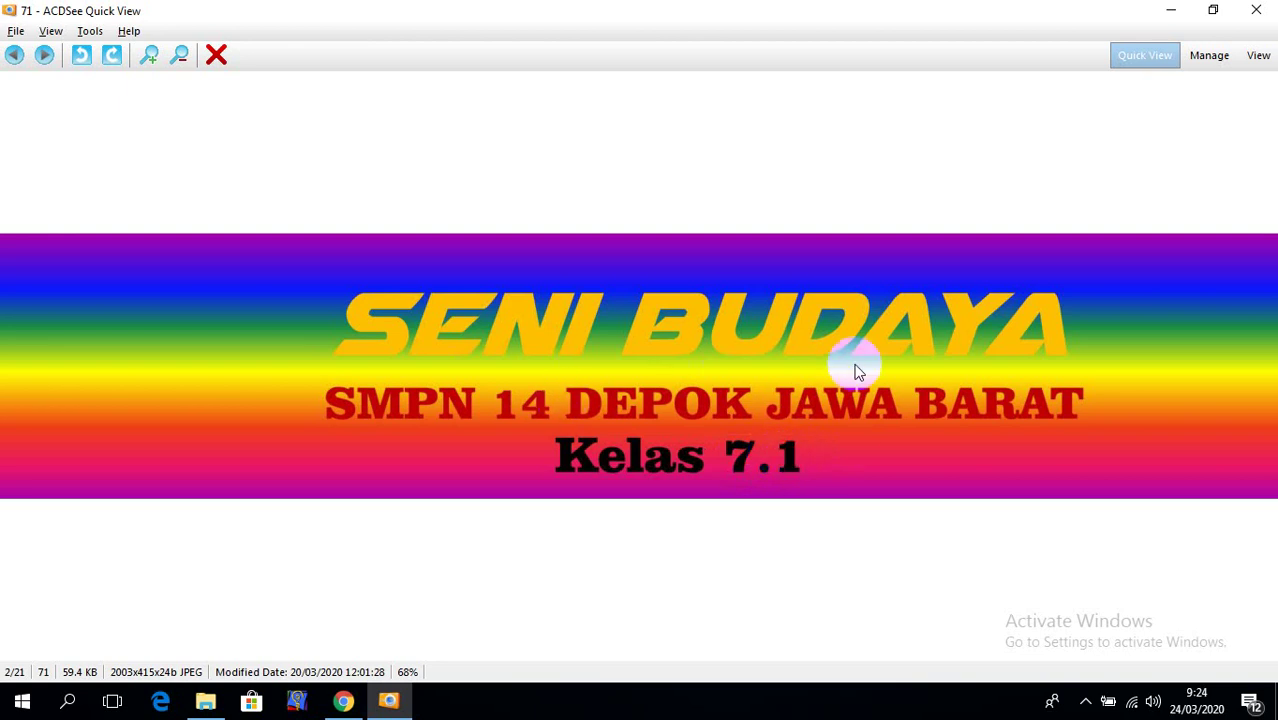
# - Page through the class banners, including 9.4 and 9.7, to Kelas 7.3 (image 4 of 21)
pyautogui.scroll(-1, 857, 371)
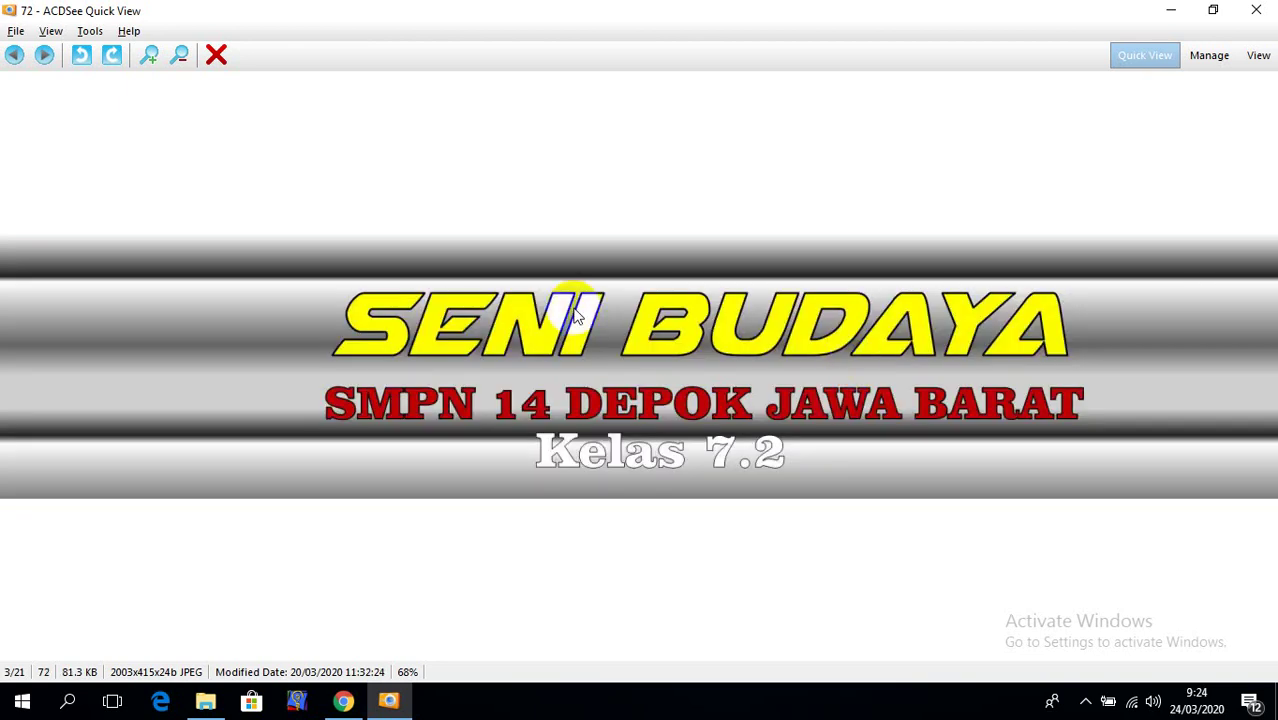
pyautogui.scroll(-1, 660, 385)
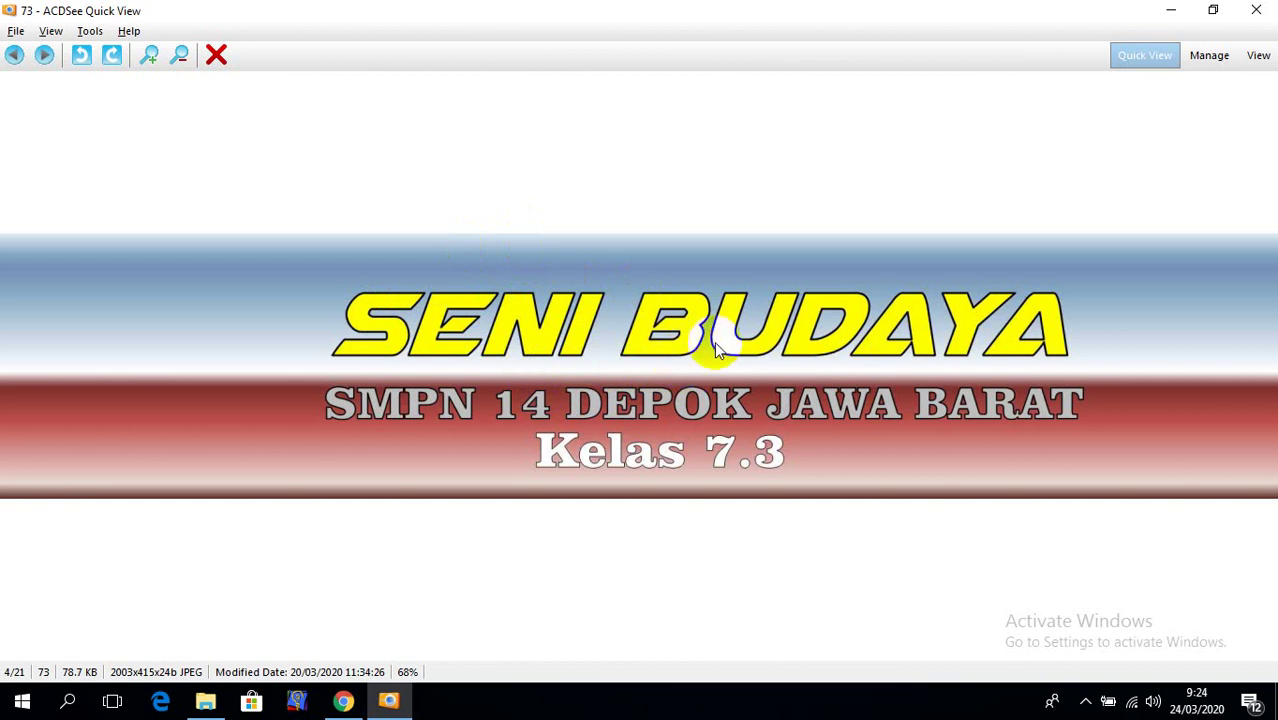
pyautogui.scroll(-1, 714, 341)
pyautogui.scroll(-2, 712, 340)
pyautogui.scroll(-1, 712, 340)
pyautogui.scroll(-1, 712, 340)
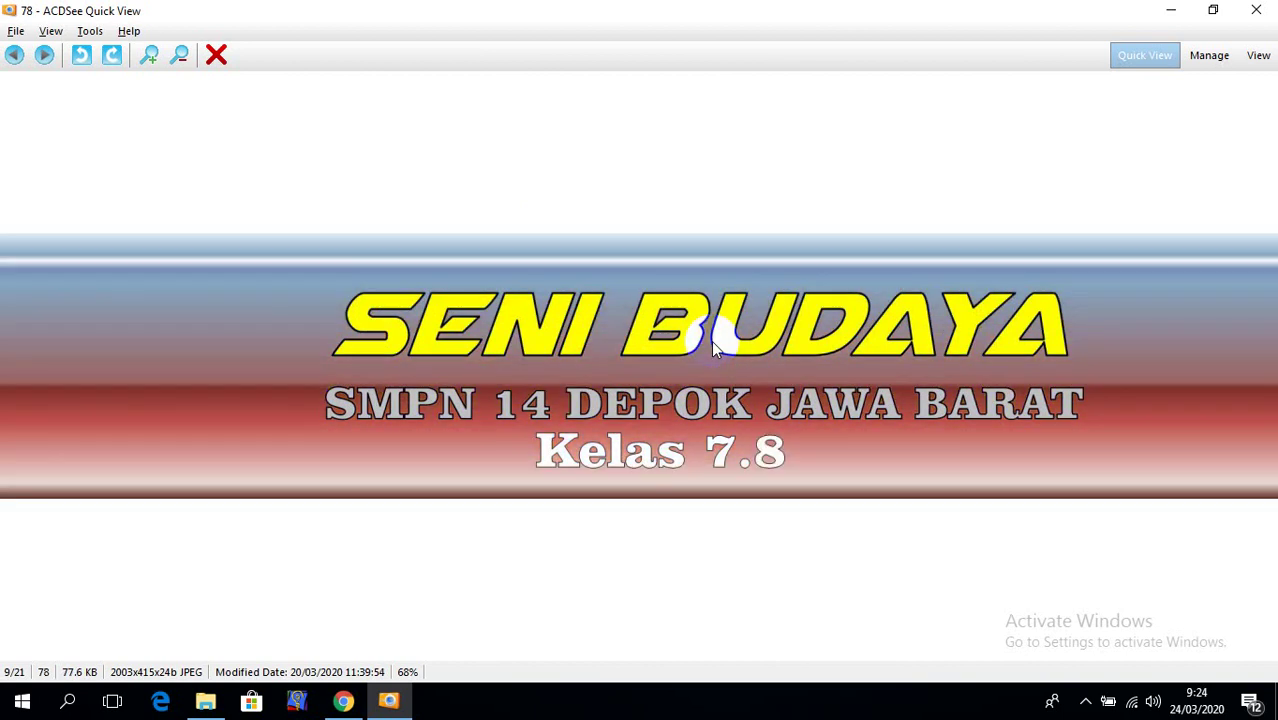
pyautogui.scroll(-1, 711, 340)
pyautogui.scroll(-1, 711, 339)
pyautogui.scroll(-1, 710, 338)
pyautogui.scroll(-2, 710, 338)
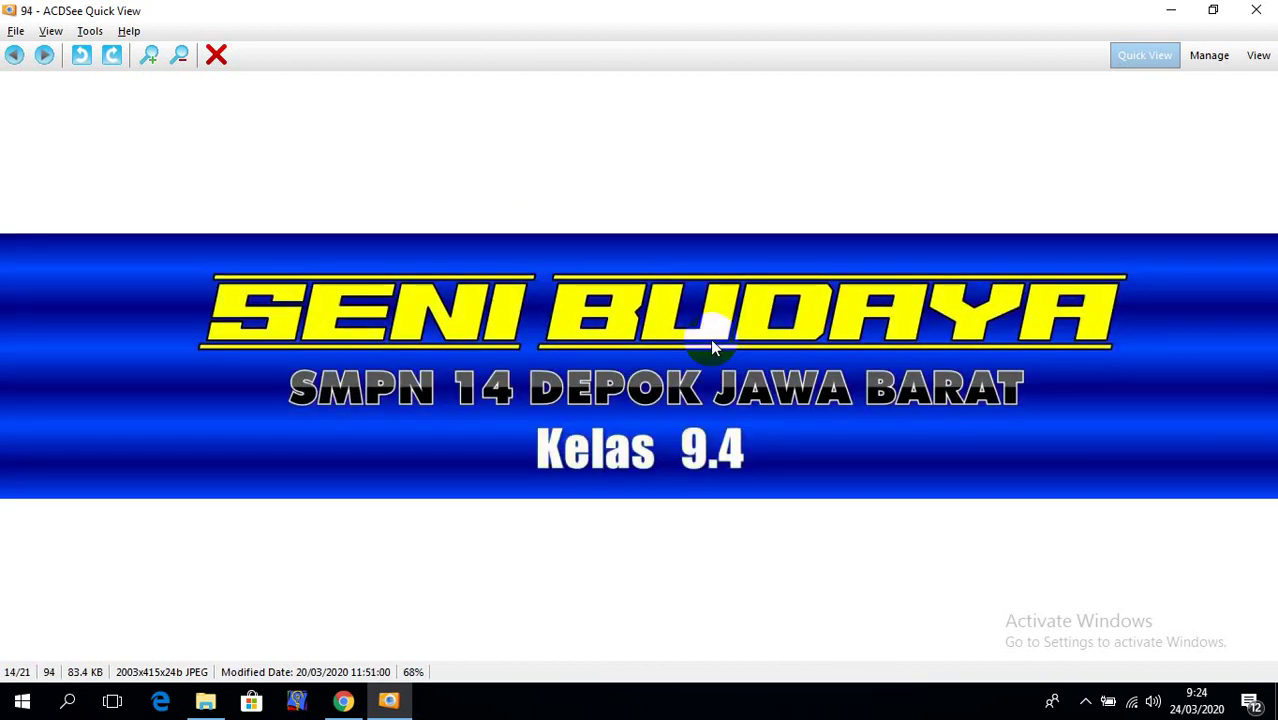
pyautogui.scroll(-1, 710, 338)
pyautogui.scroll(-2, 710, 338)
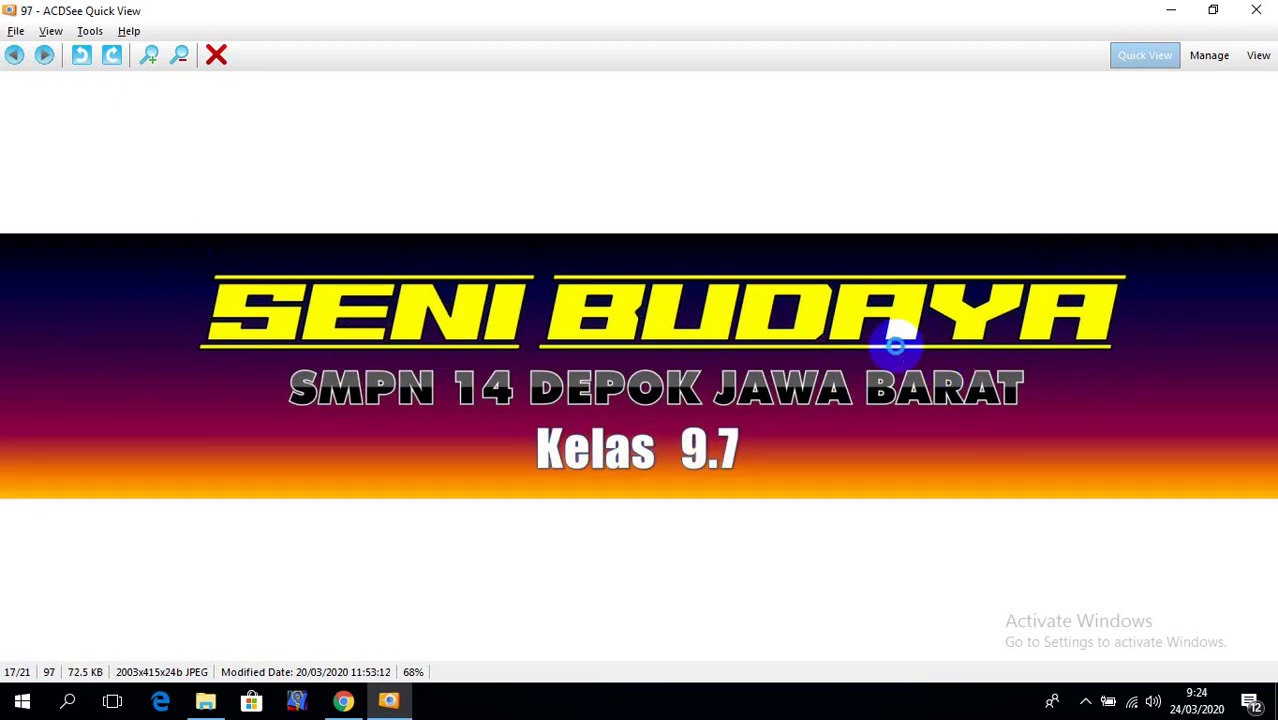
pyautogui.scroll(-2, 895, 350)
pyautogui.scroll(-1, 894, 349)
pyautogui.scroll(-1, 888, 340)
pyautogui.scroll(-1, 878, 338)
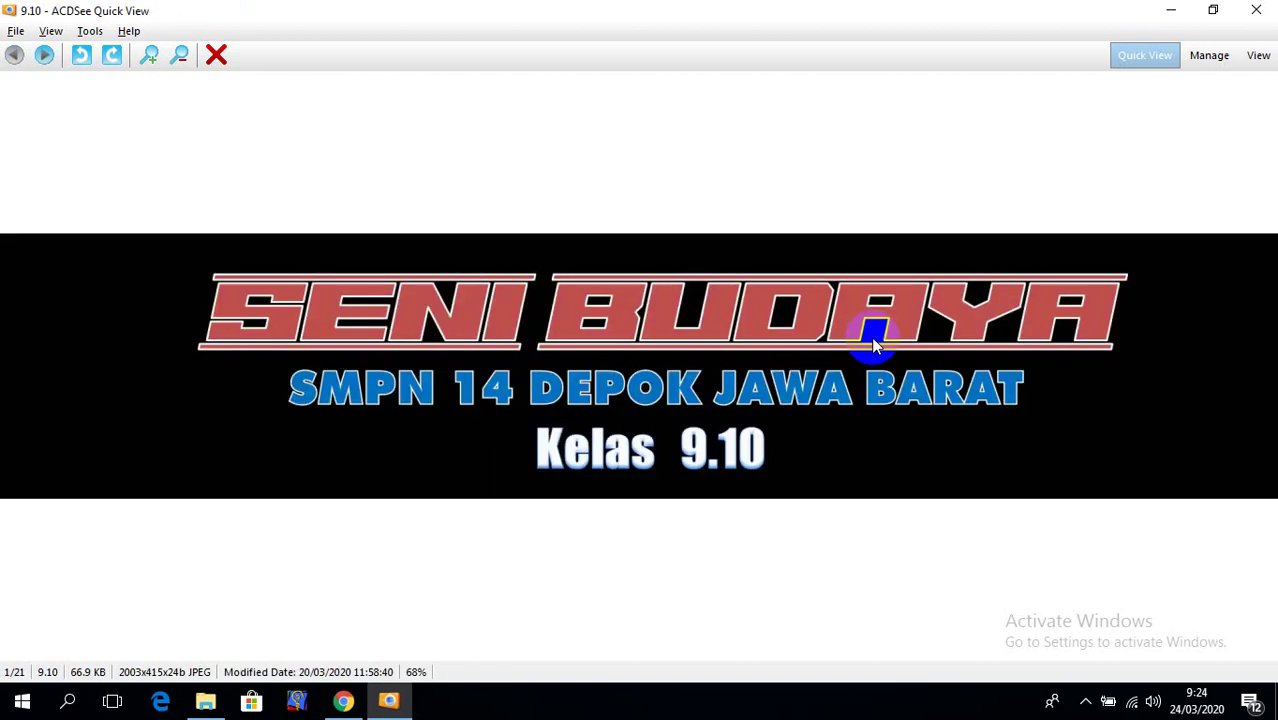
pyautogui.scroll(-1, 873, 340)
pyautogui.scroll(-1, 873, 343)
pyautogui.scroll(-1, 900, 300)
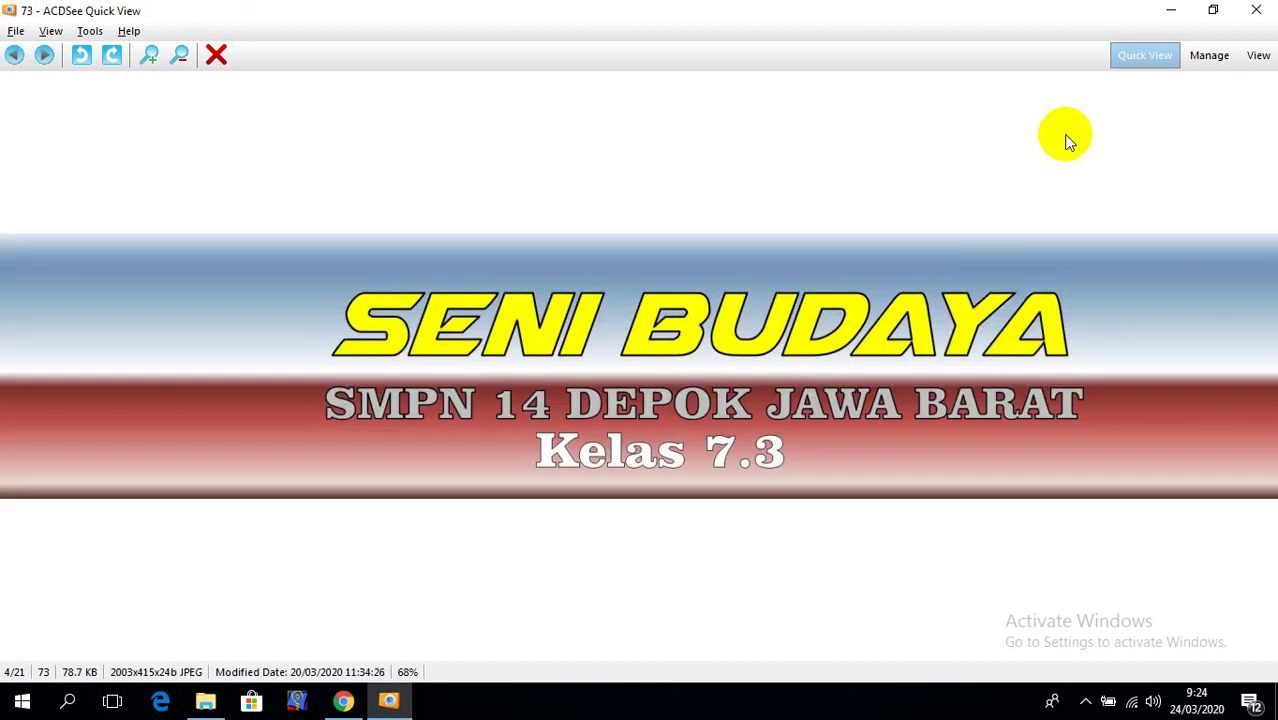
# - Close ACDSee and the HEADER CLASSROOM folder, then open HEADER CLASSROOM 9 PPT in PowerPoint
pyautogui.click(1259, 12)
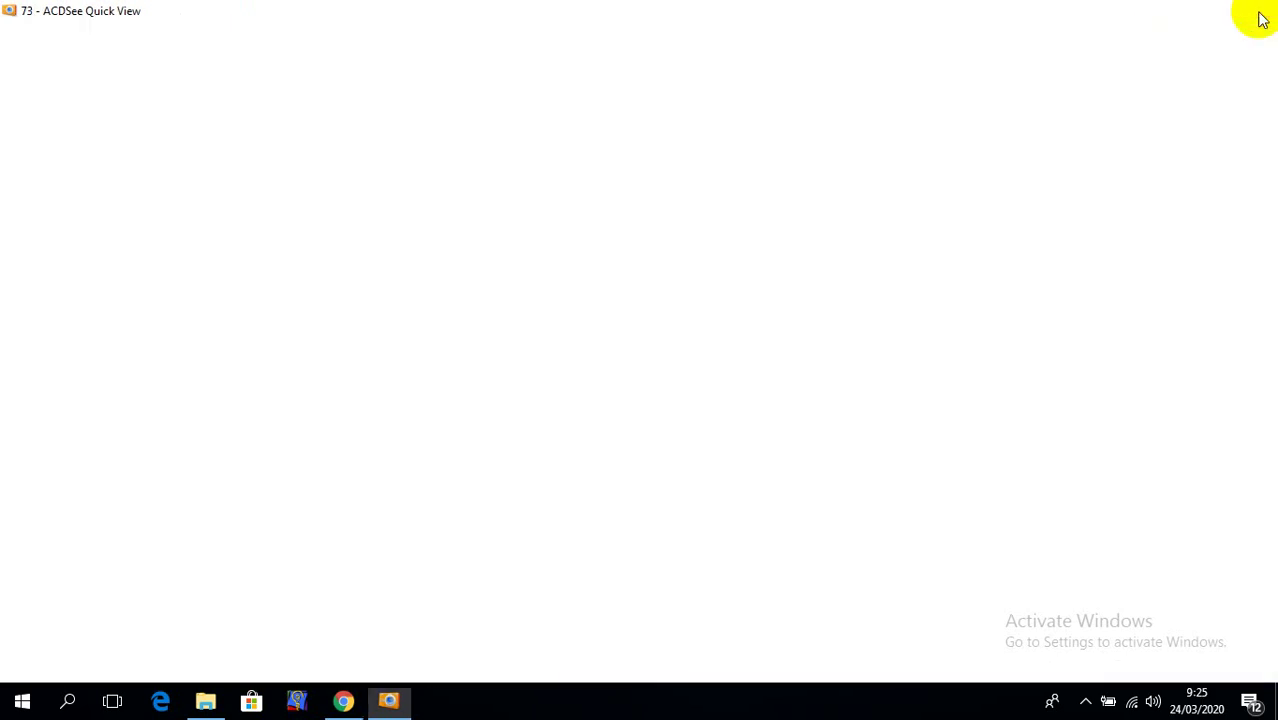
pyautogui.click(1067, 55)
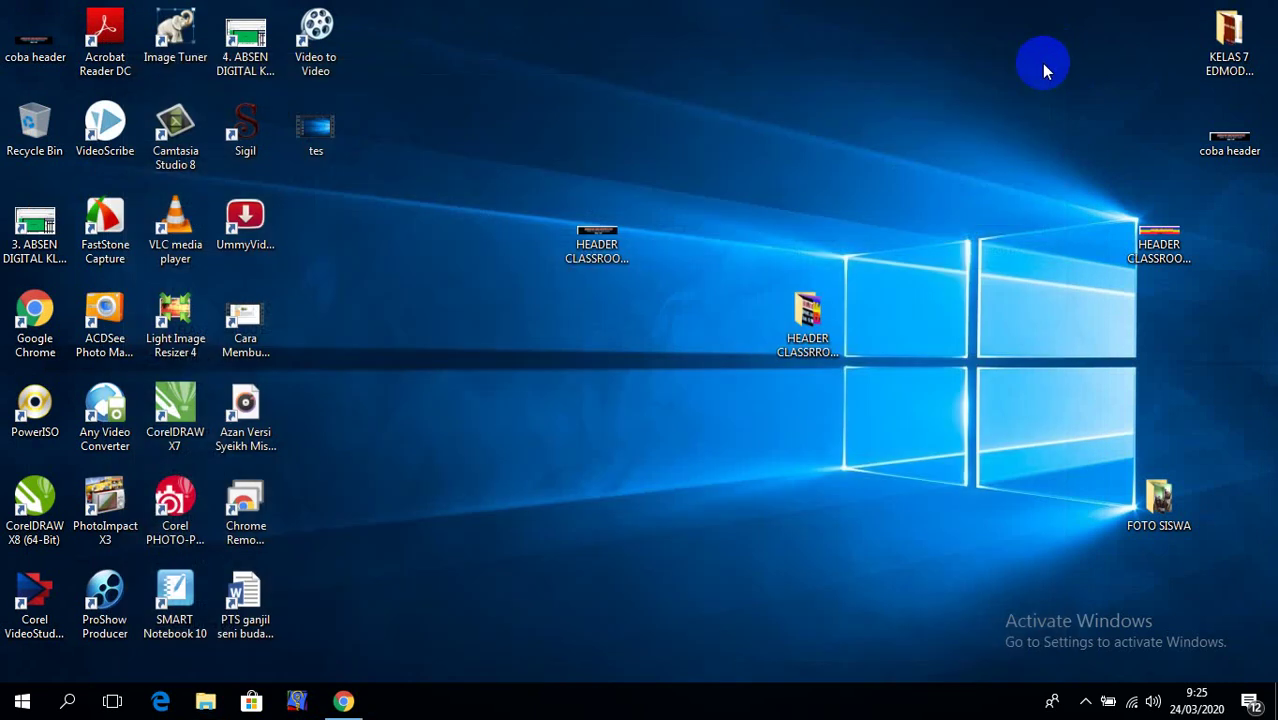
pyautogui.click(594, 242)
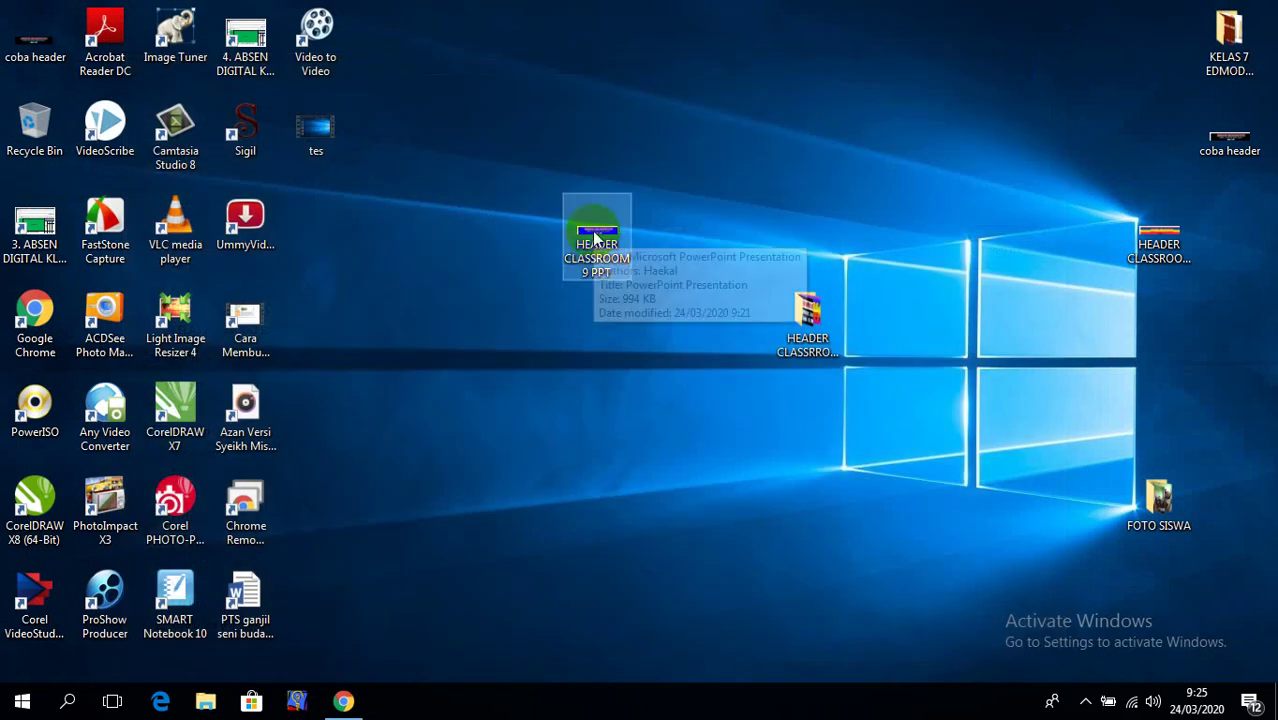
pyautogui.doubleClick(594, 242)
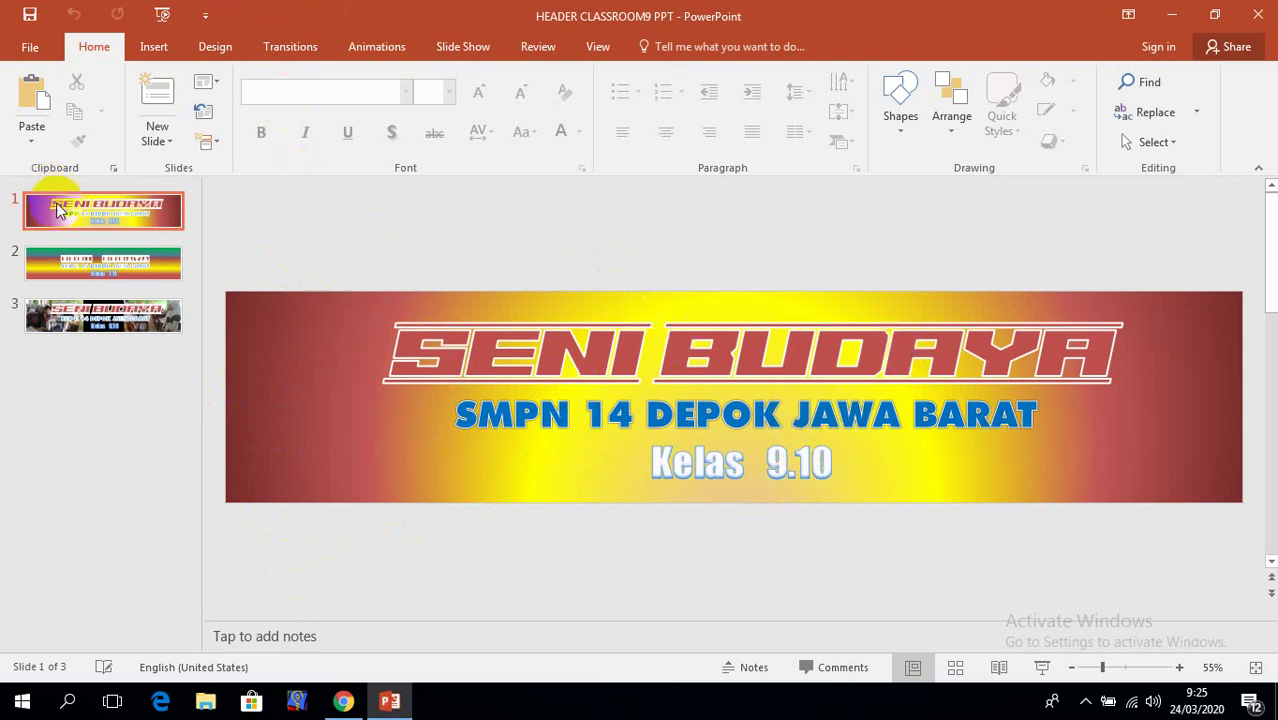
# - Duplicate the Kelas 9.10 banner slide, check slide 4, and go back to slide 1
pyautogui.click(121, 224)
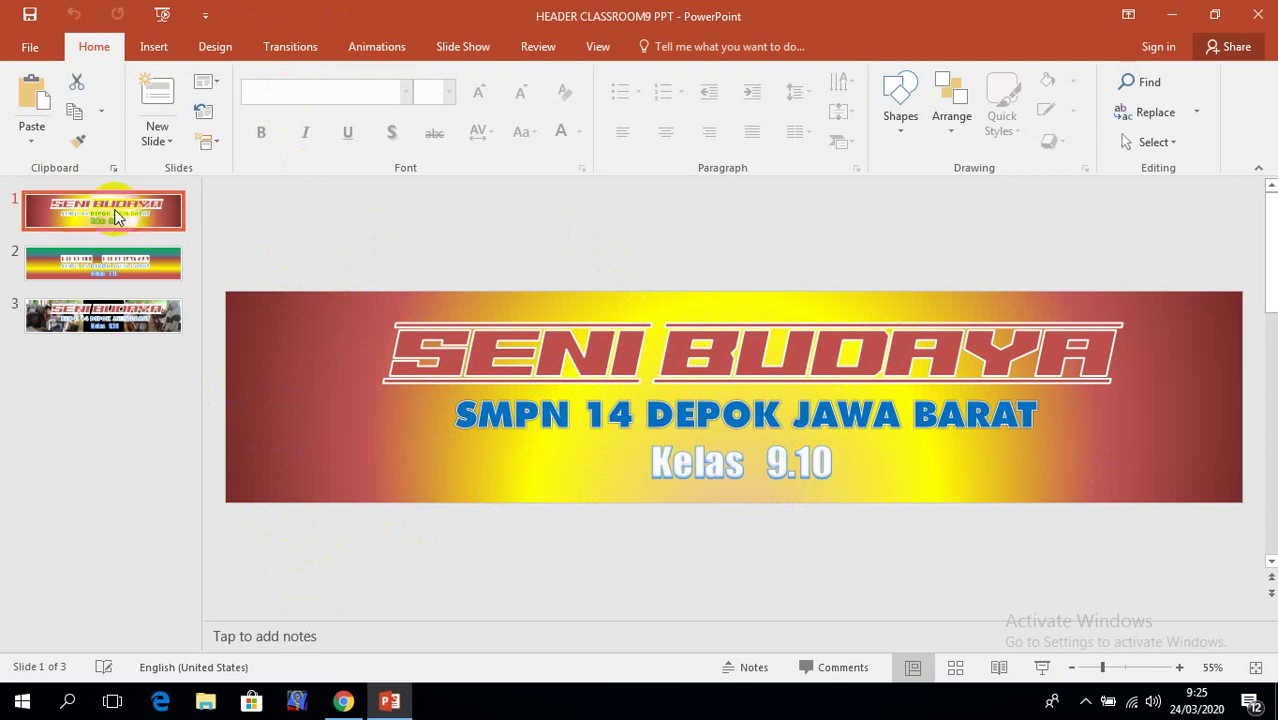
pyautogui.rightClick(116, 213)
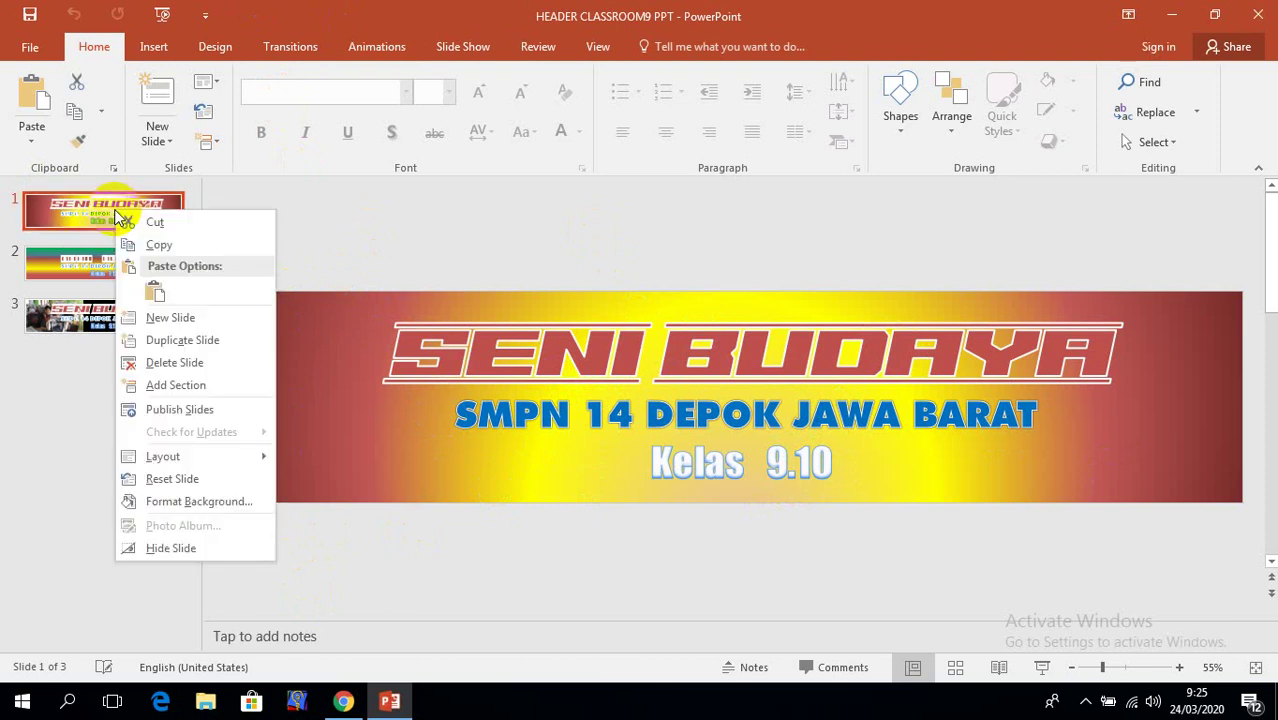
pyautogui.click(193, 341)
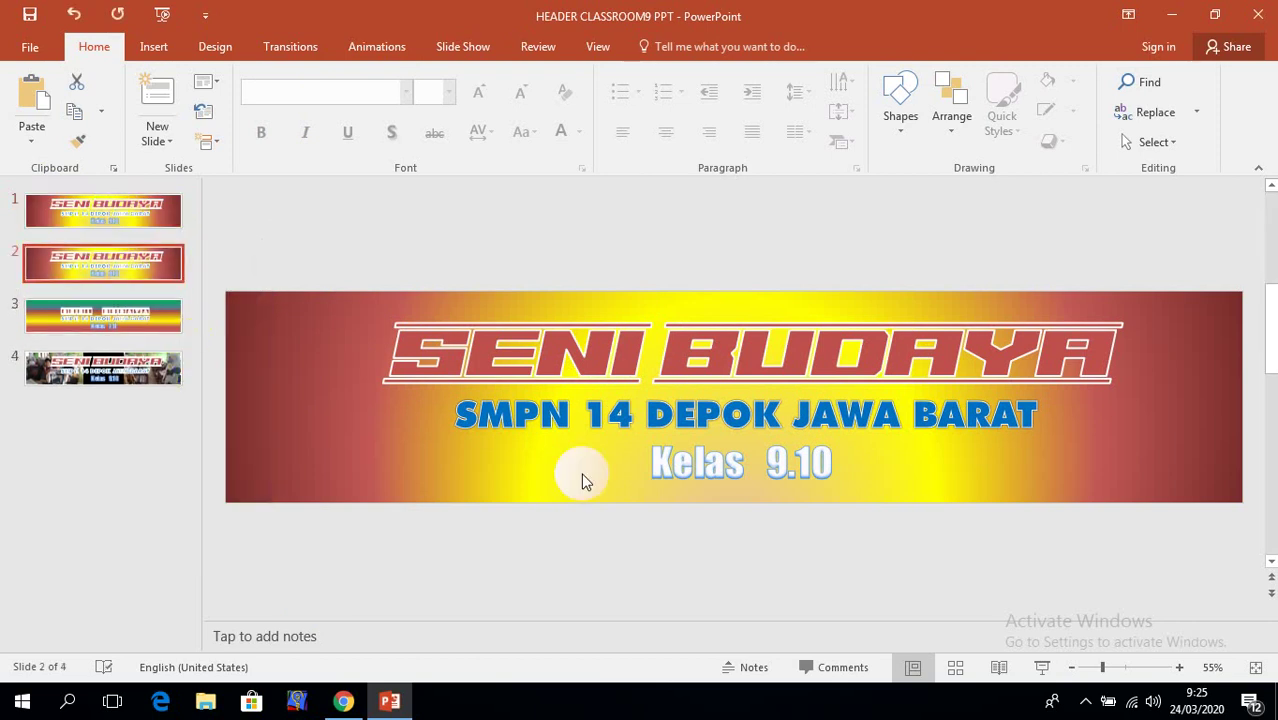
pyautogui.click(150, 370)
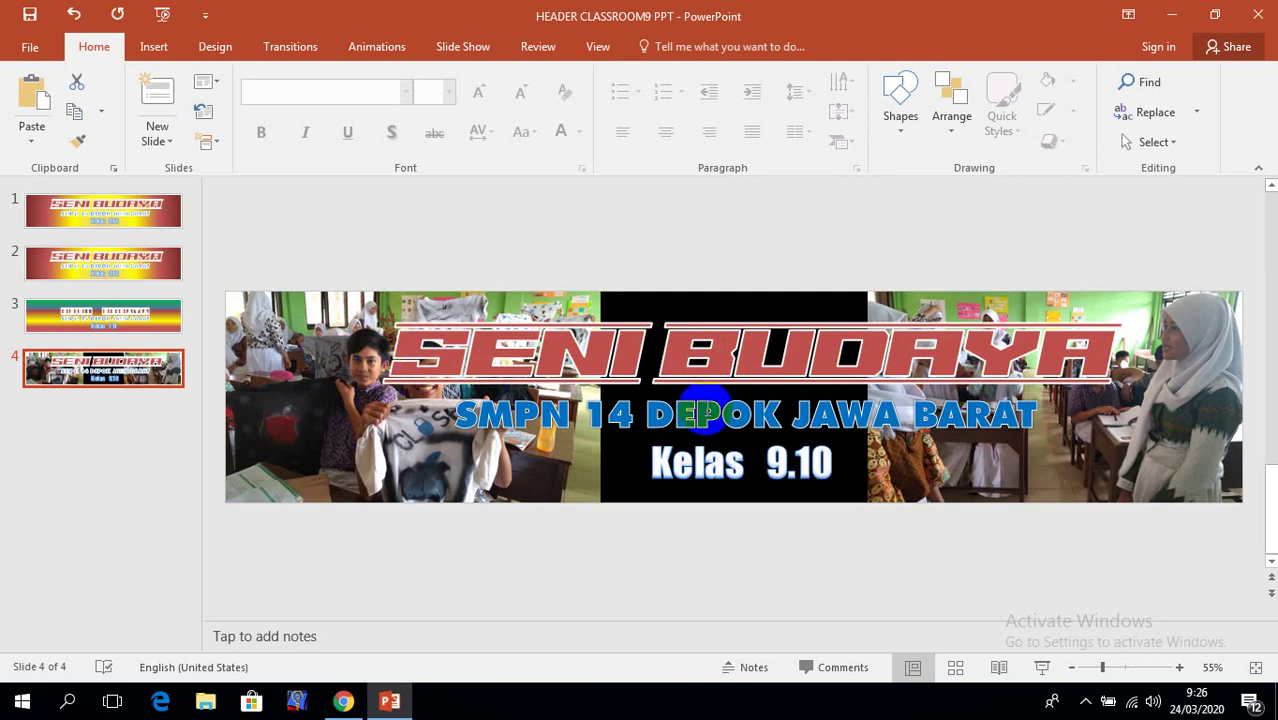
pyautogui.click(117, 216)
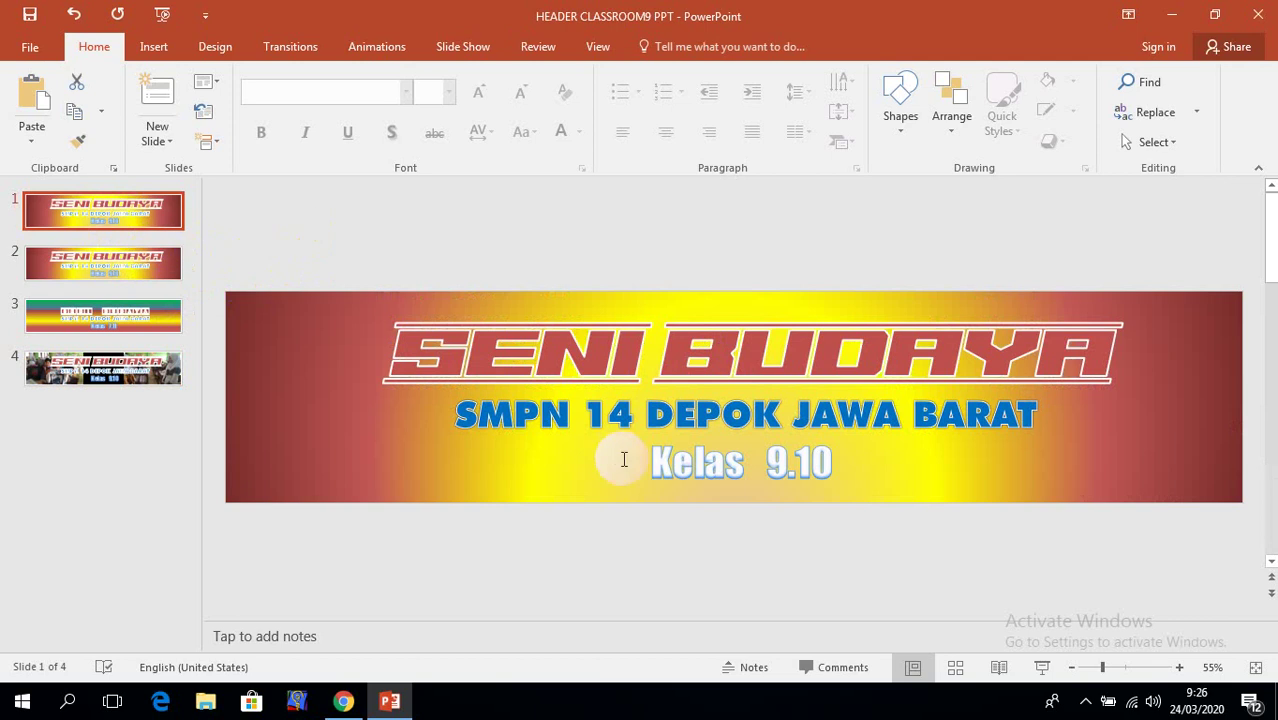
# - Replace 9.10 with 7.11 in slide 1's Kelas line and colour it dark blue
pyautogui.click(832, 459)
pyautogui.moveTo(832, 459); pyautogui.dragTo(779, 465)
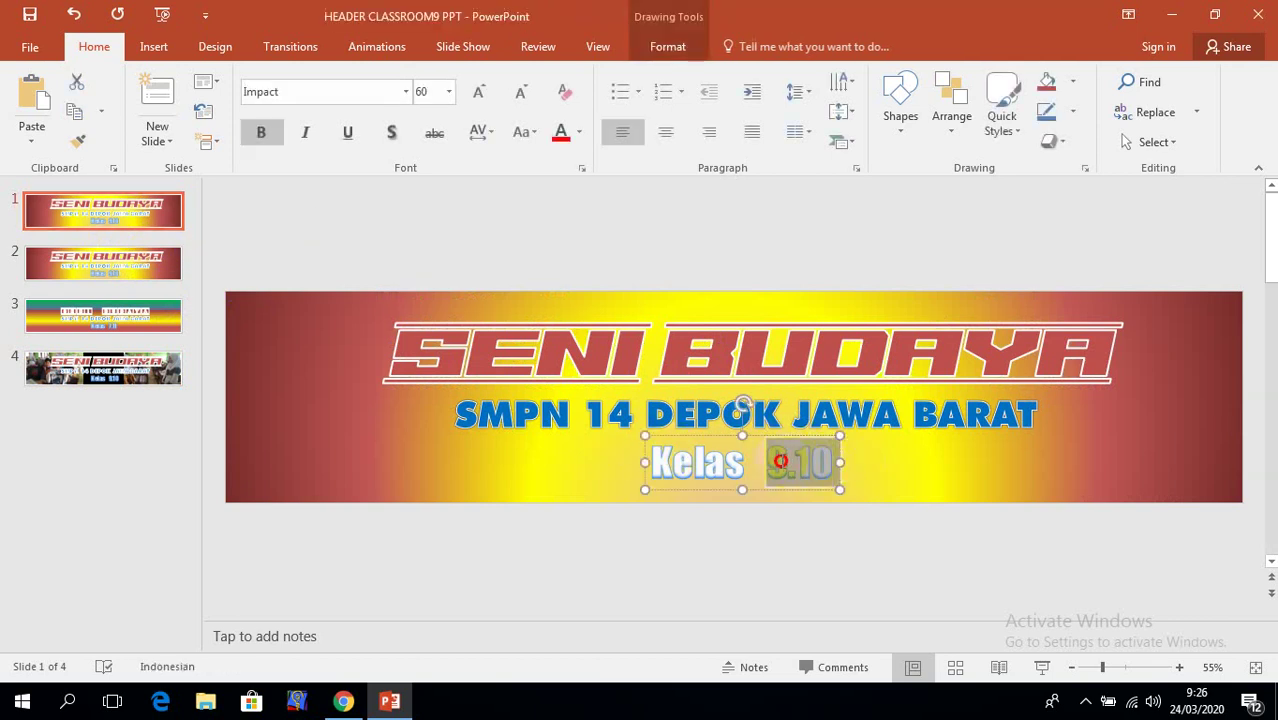
pyautogui.write('7')
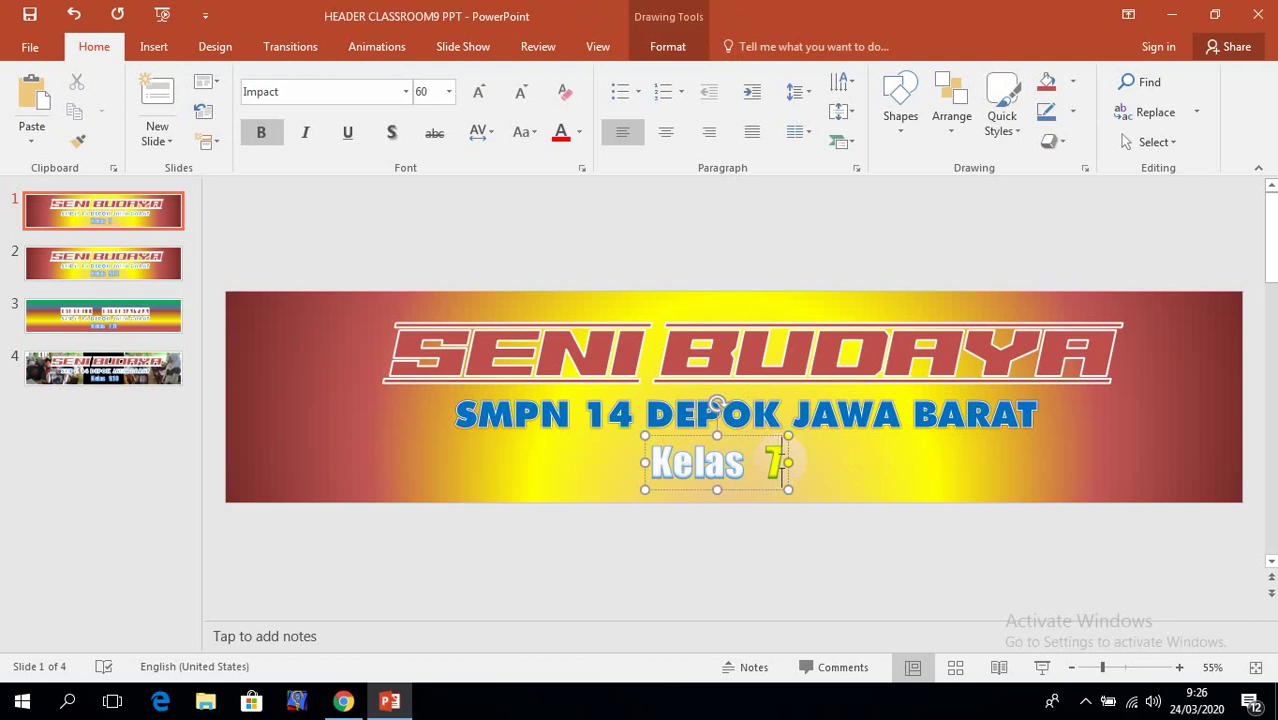
pyautogui.write('.11')
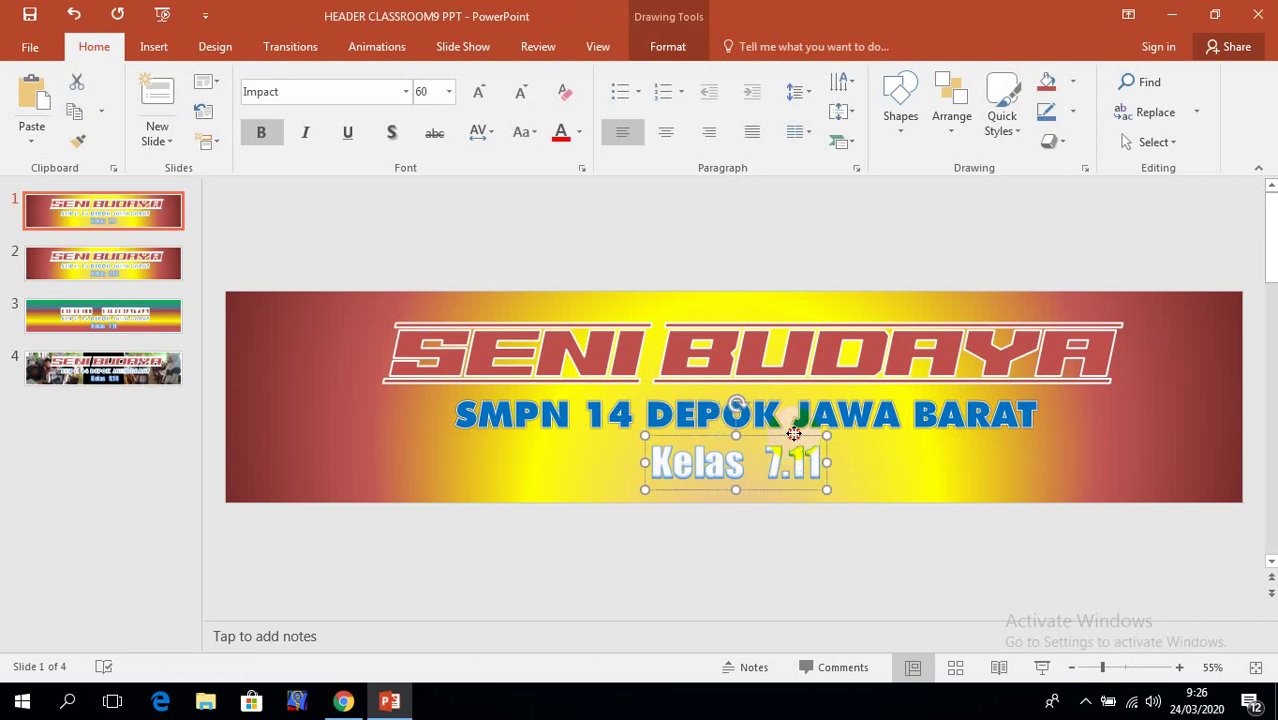
pyautogui.click(580, 133)
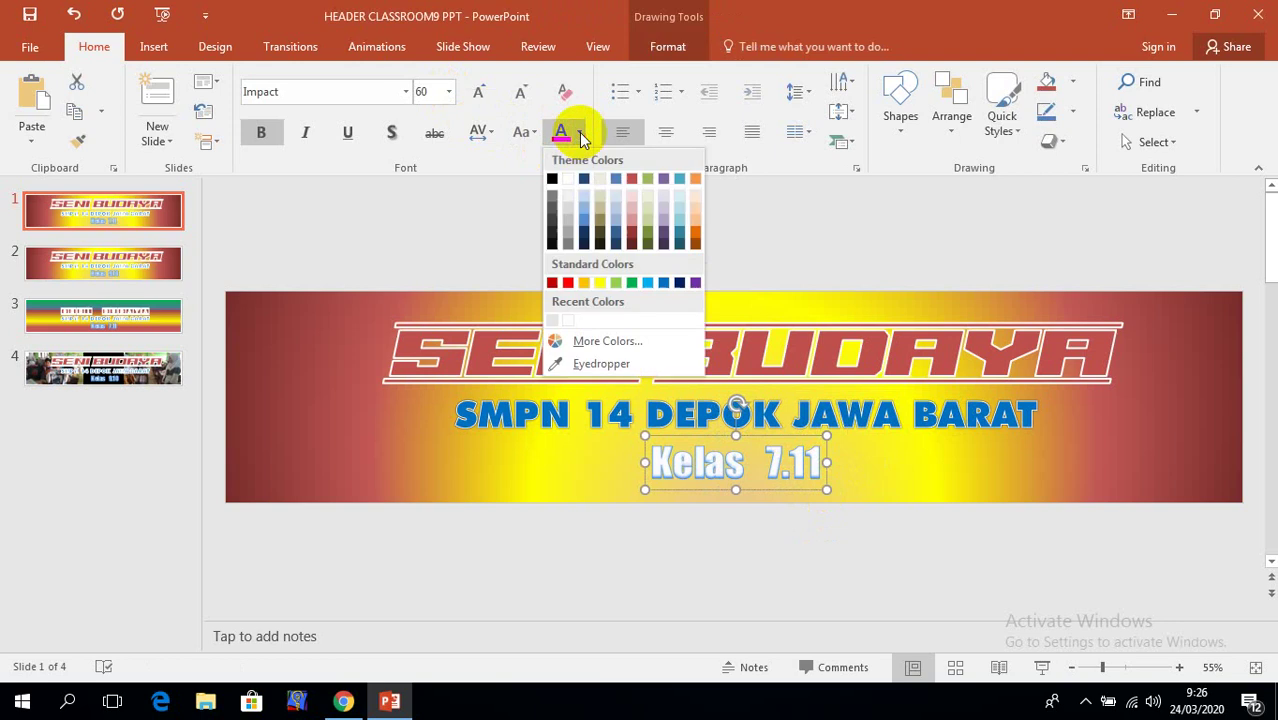
pyautogui.click(680, 282)
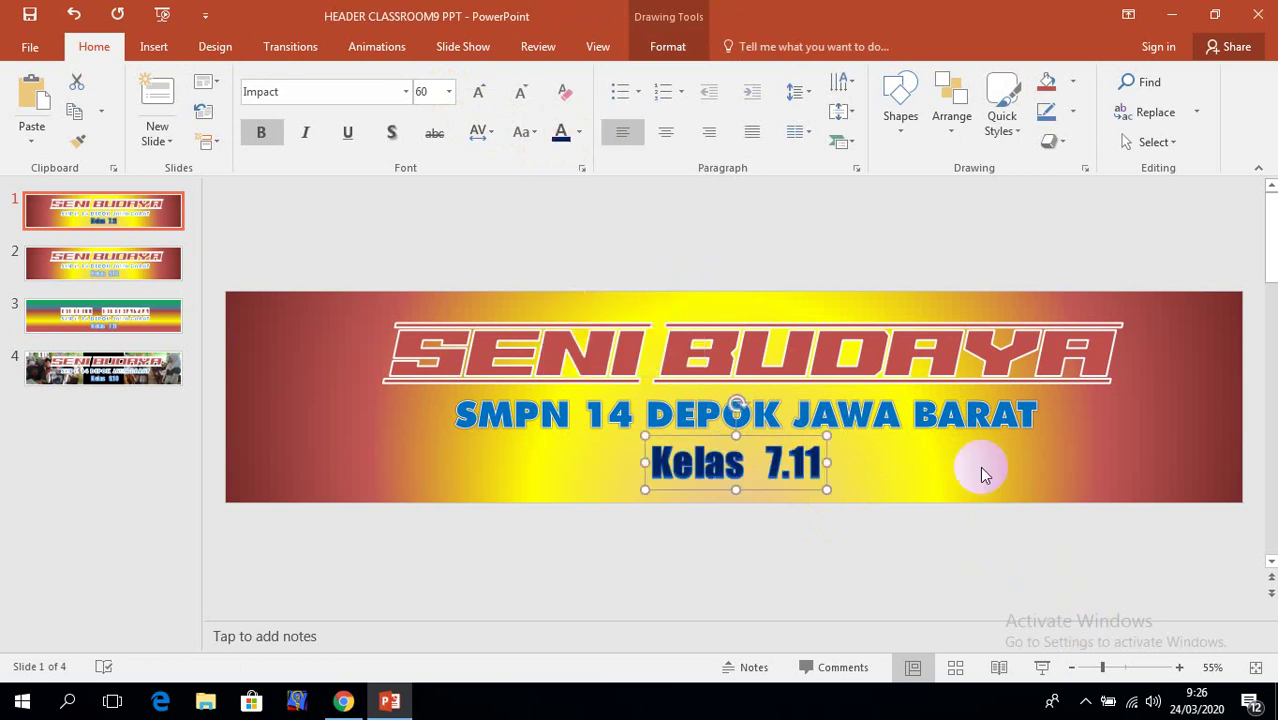
# - Set the Seni Budaya title font to A-Space Black Demo
pyautogui.click(871, 380)
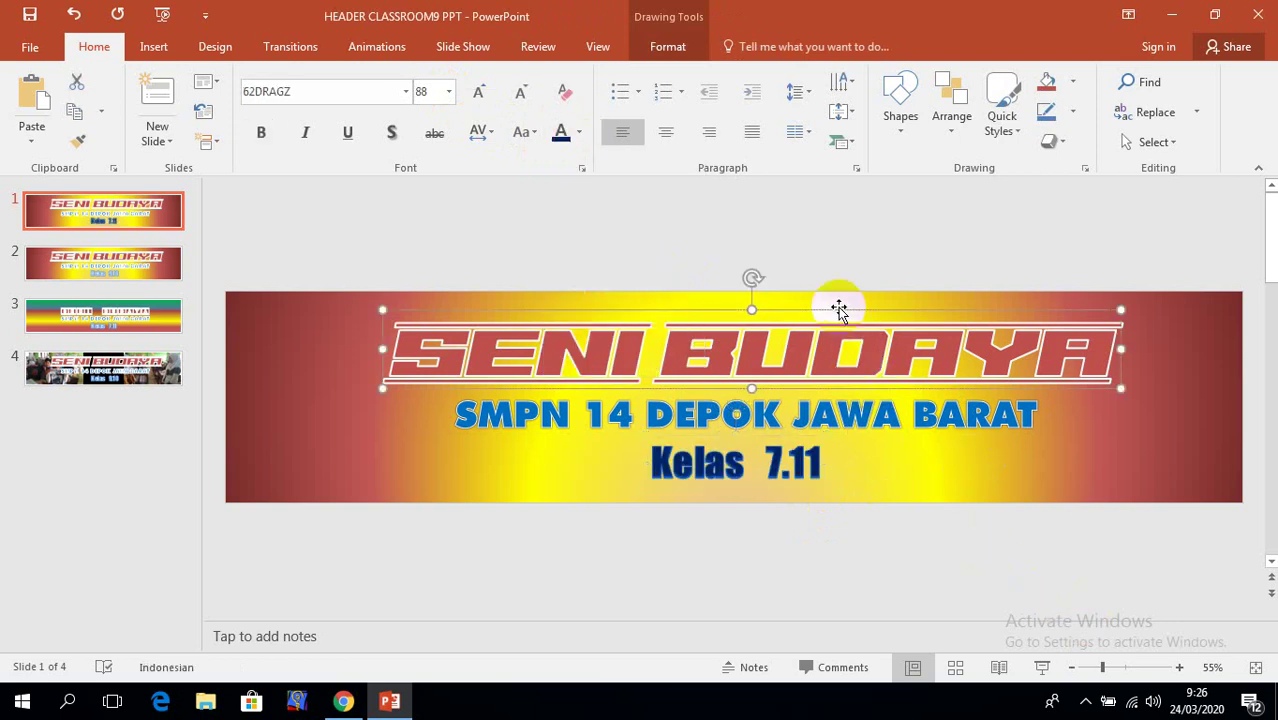
pyautogui.click(651, 350)
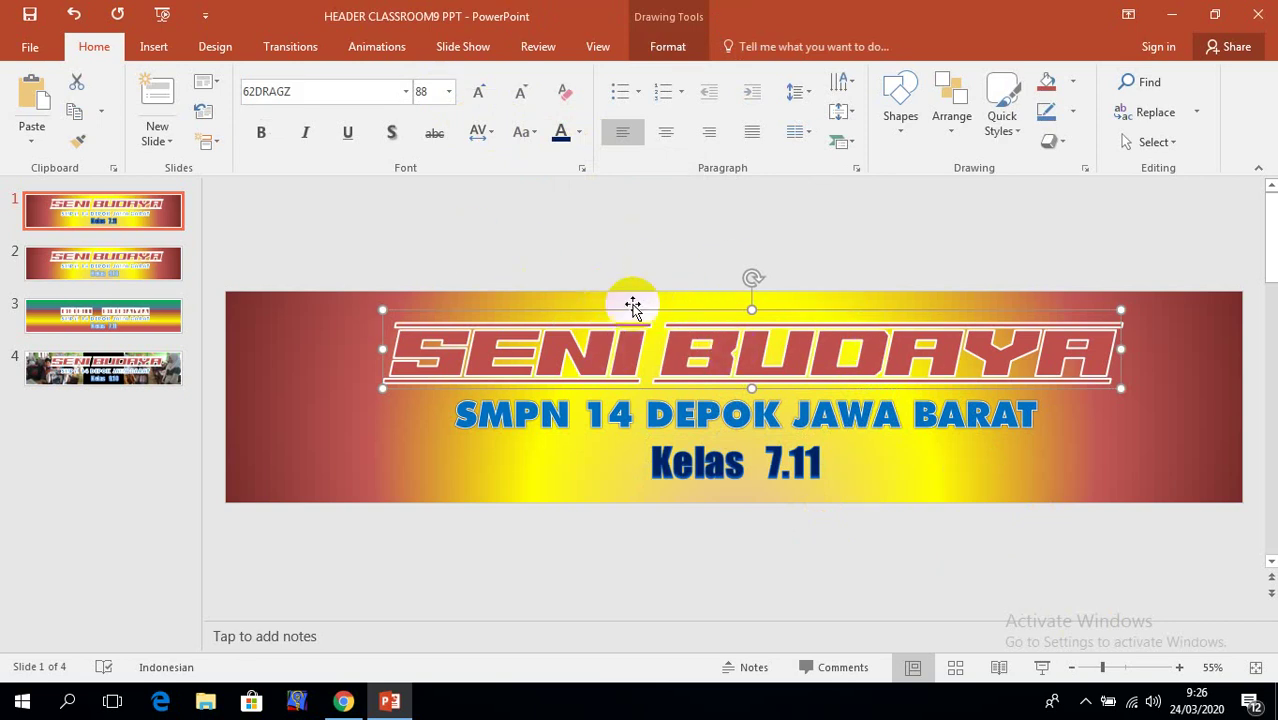
pyautogui.click(407, 92)
pyautogui.scroll(-1, 385, 316)
pyautogui.scroll(-2, 367, 360)
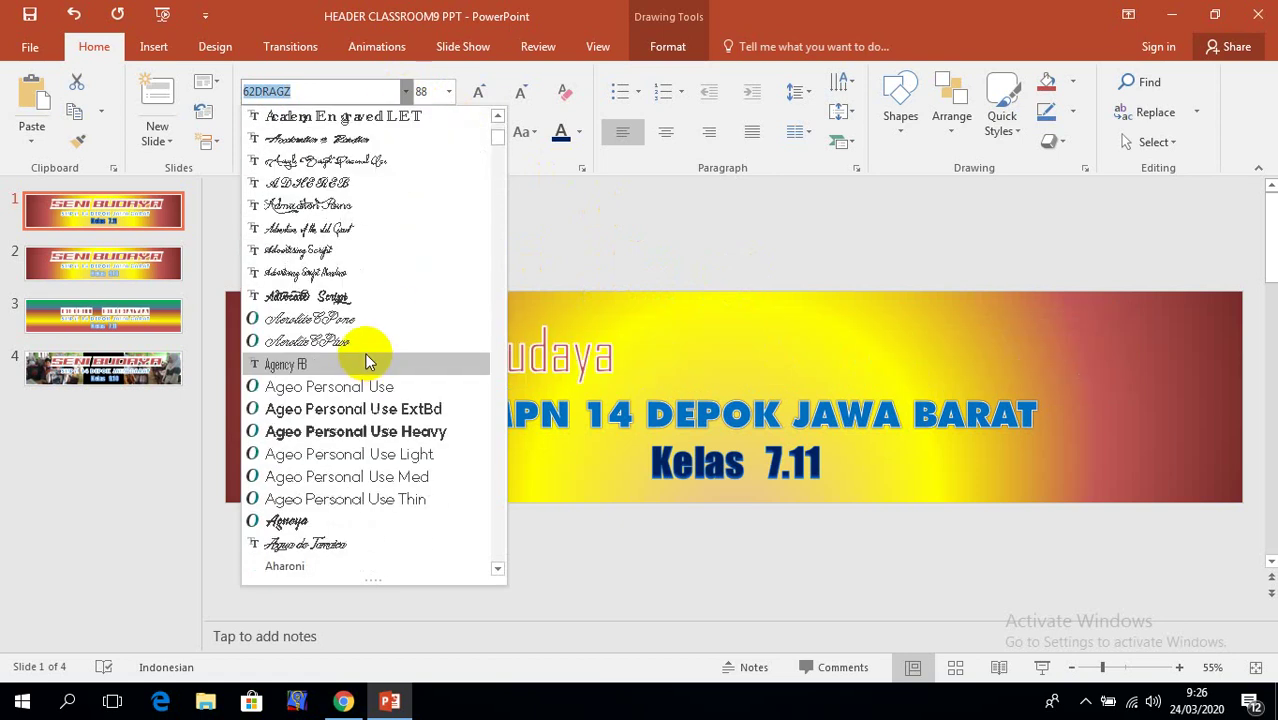
pyautogui.scroll(-3, 367, 360)
pyautogui.scroll(-2, 365, 362)
pyautogui.scroll(-2, 365, 385)
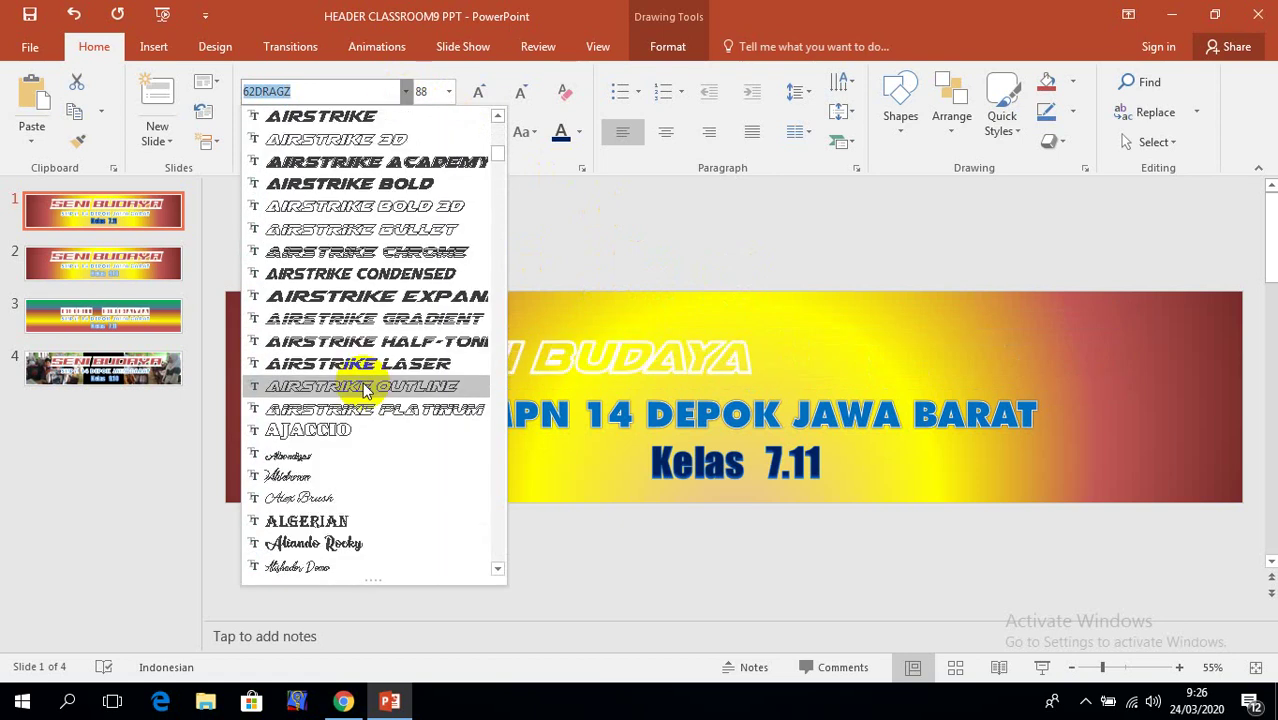
pyautogui.scroll(-2, 365, 390)
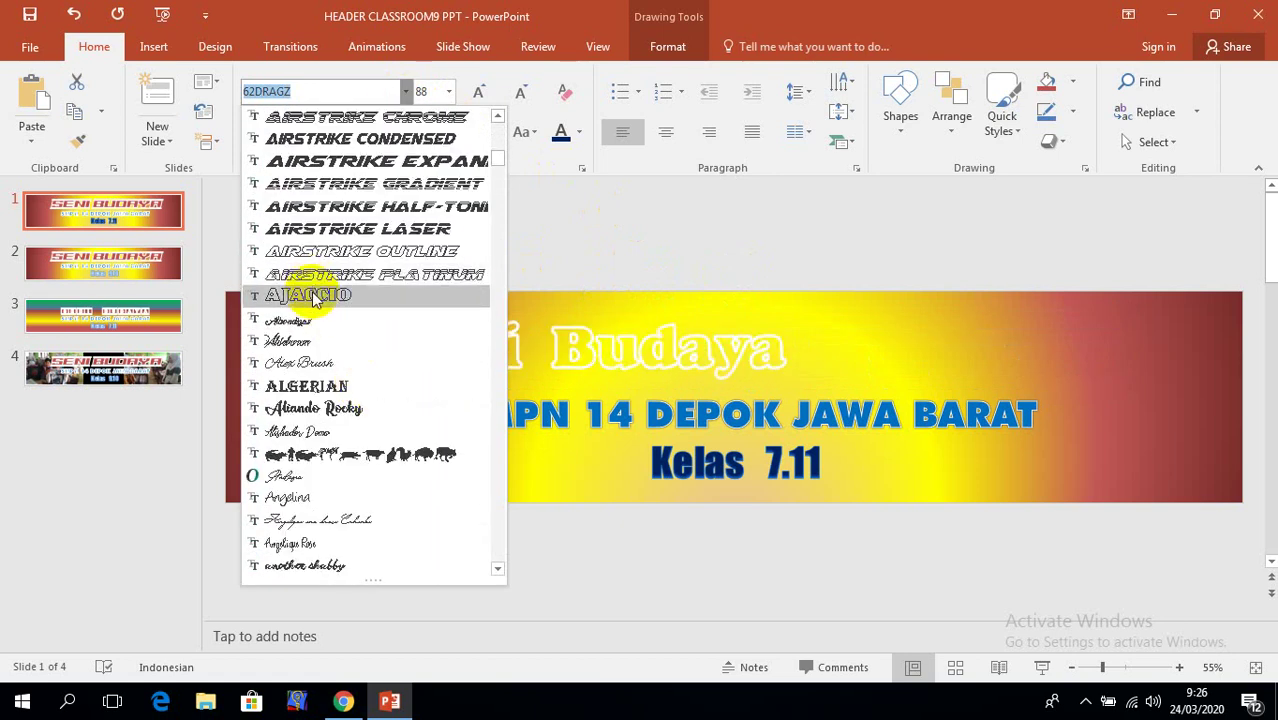
pyautogui.scroll(-2, 348, 448)
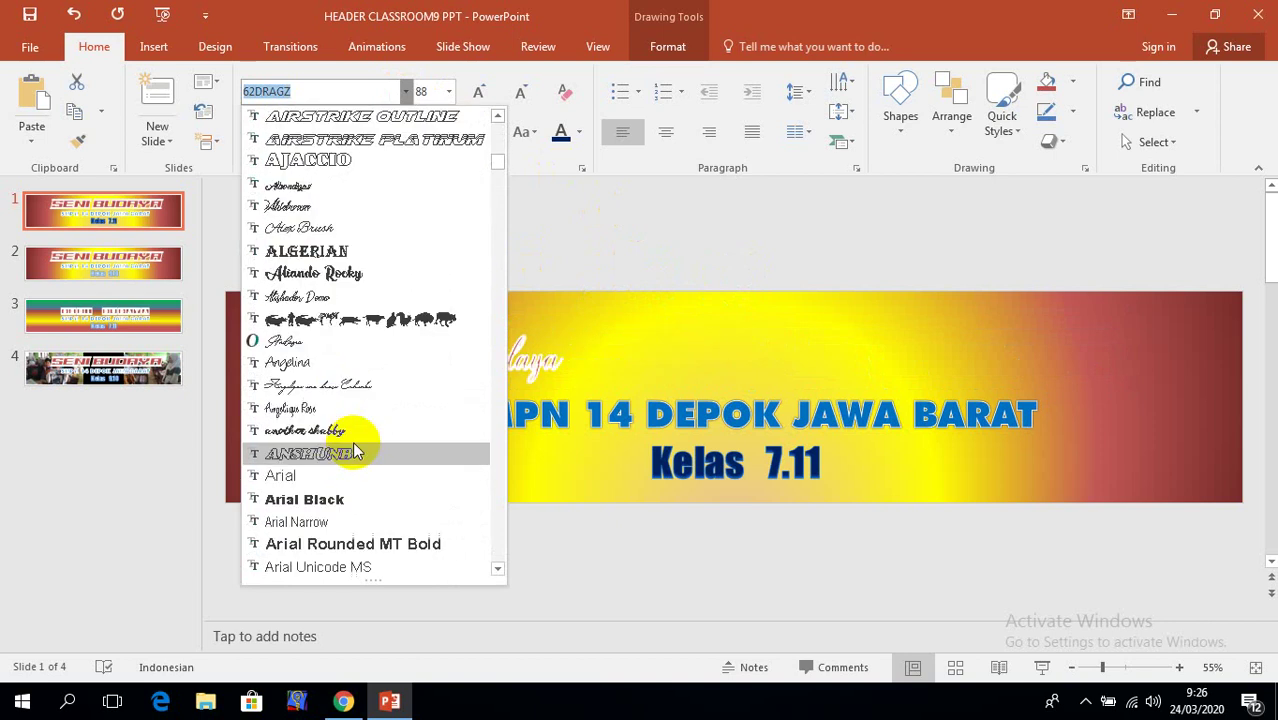
pyautogui.scroll(-1, 348, 448)
pyautogui.scroll(-2, 352, 449)
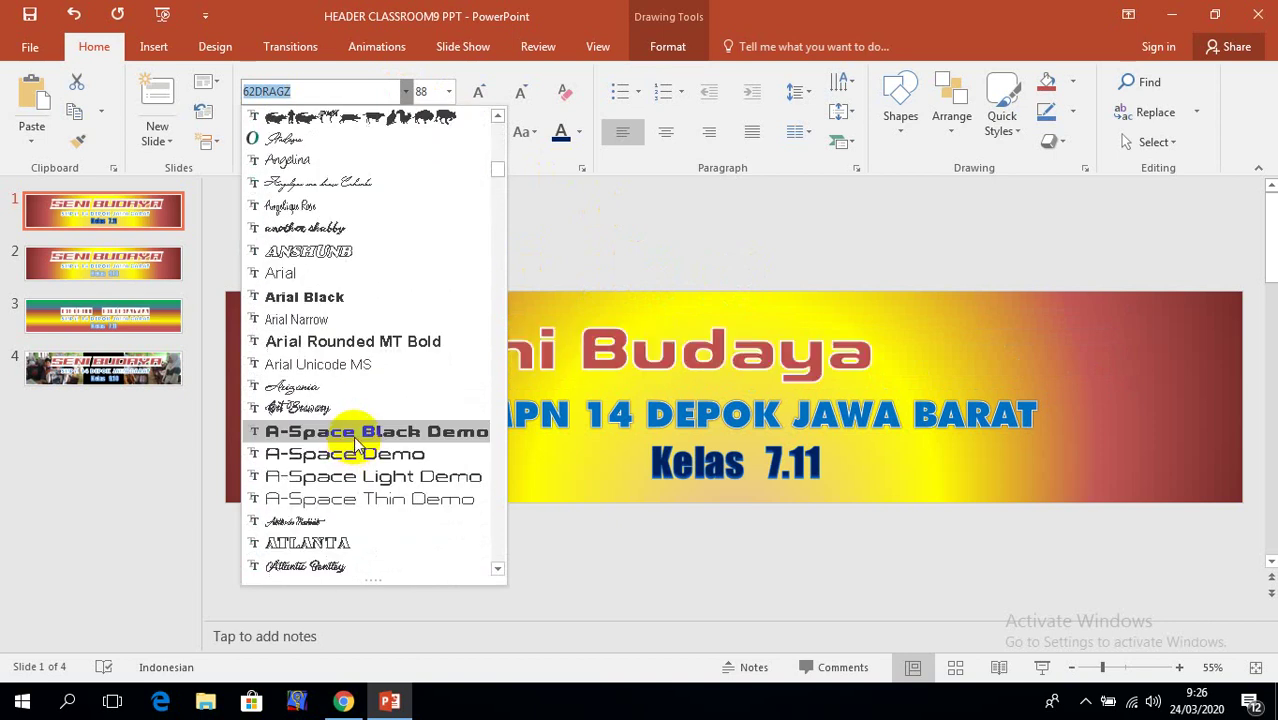
pyautogui.click(355, 431)
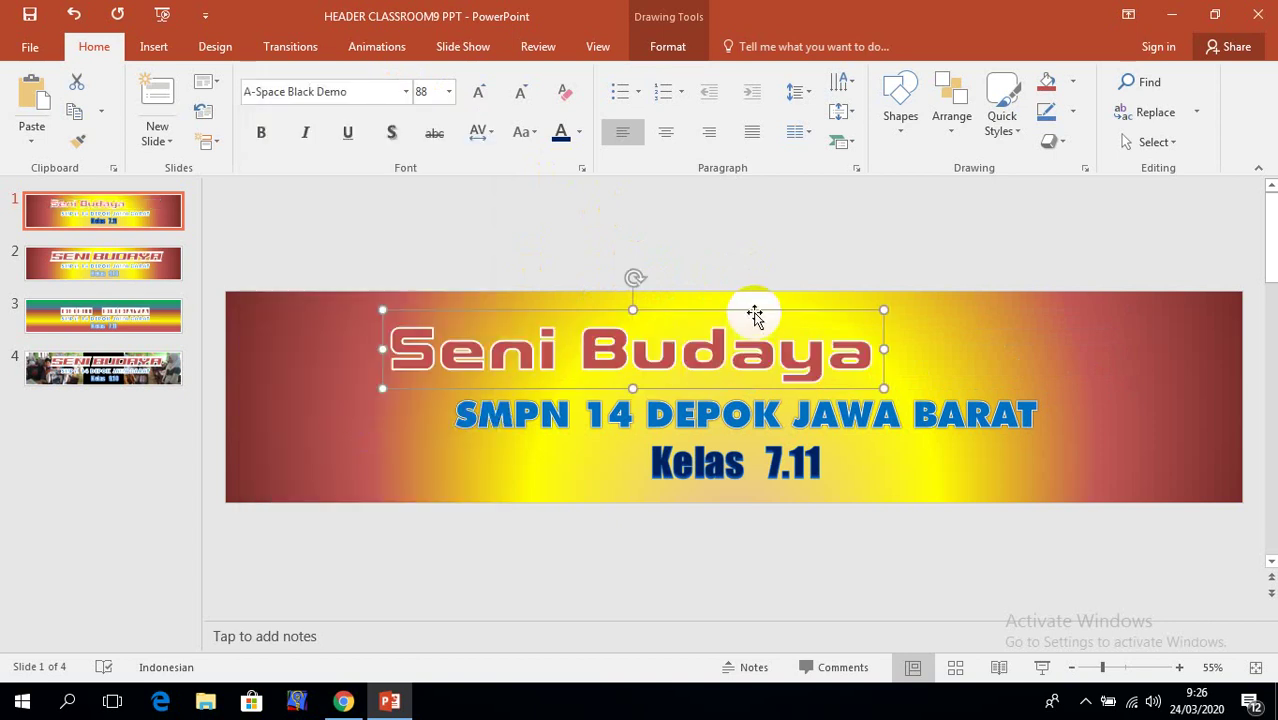
# - Enlarge the title to 115 pt and centre it above the SMPN 14 DEPOK JAWA BARAT line
pyautogui.moveTo(755, 316)
pyautogui.mouseDown()
pyautogui.moveTo(869, 314)
pyautogui.moveTo(856, 312)
pyautogui.mouseUp()
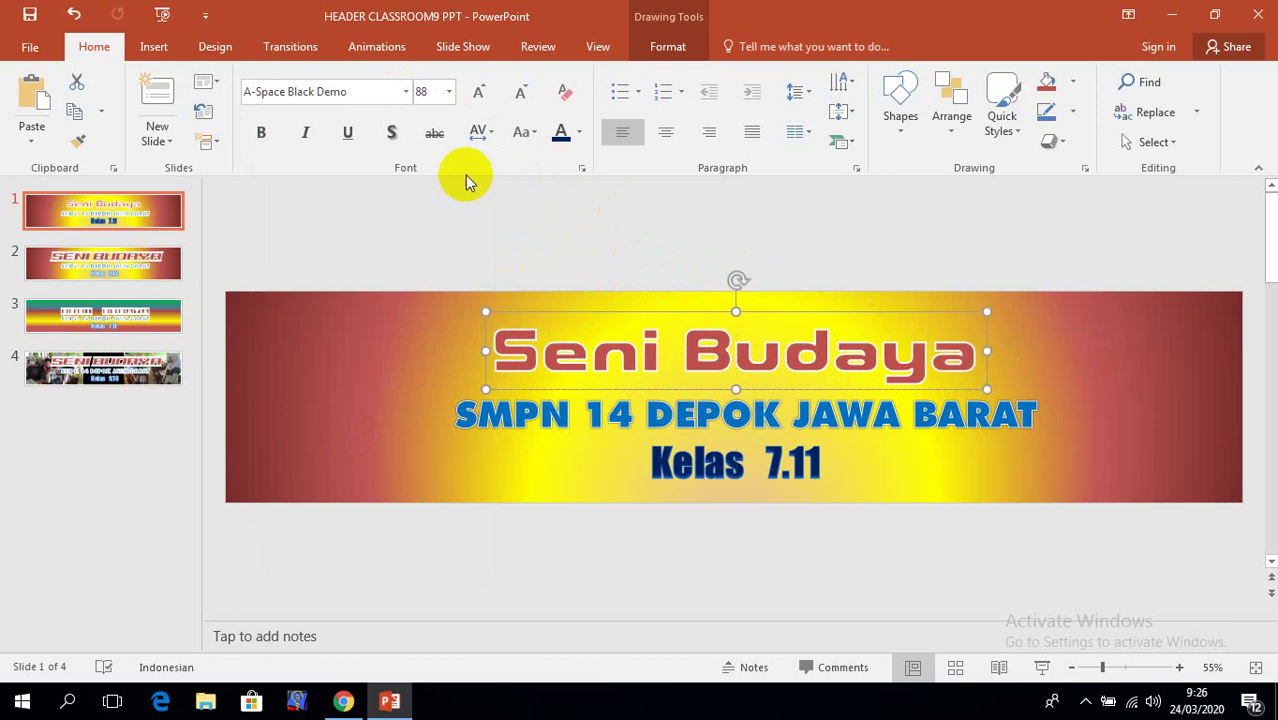
pyautogui.click(480, 95)
pyautogui.click(480, 95)
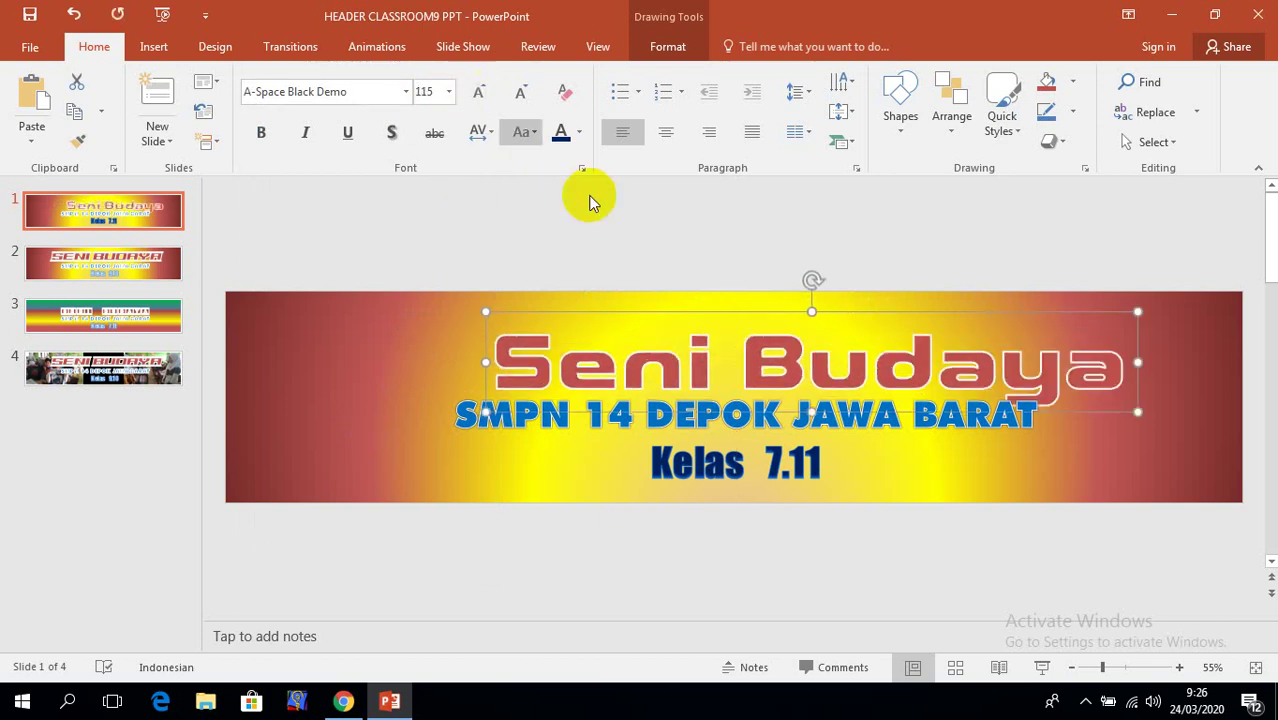
pyautogui.moveTo(872, 316); pyautogui.dragTo(801, 306)
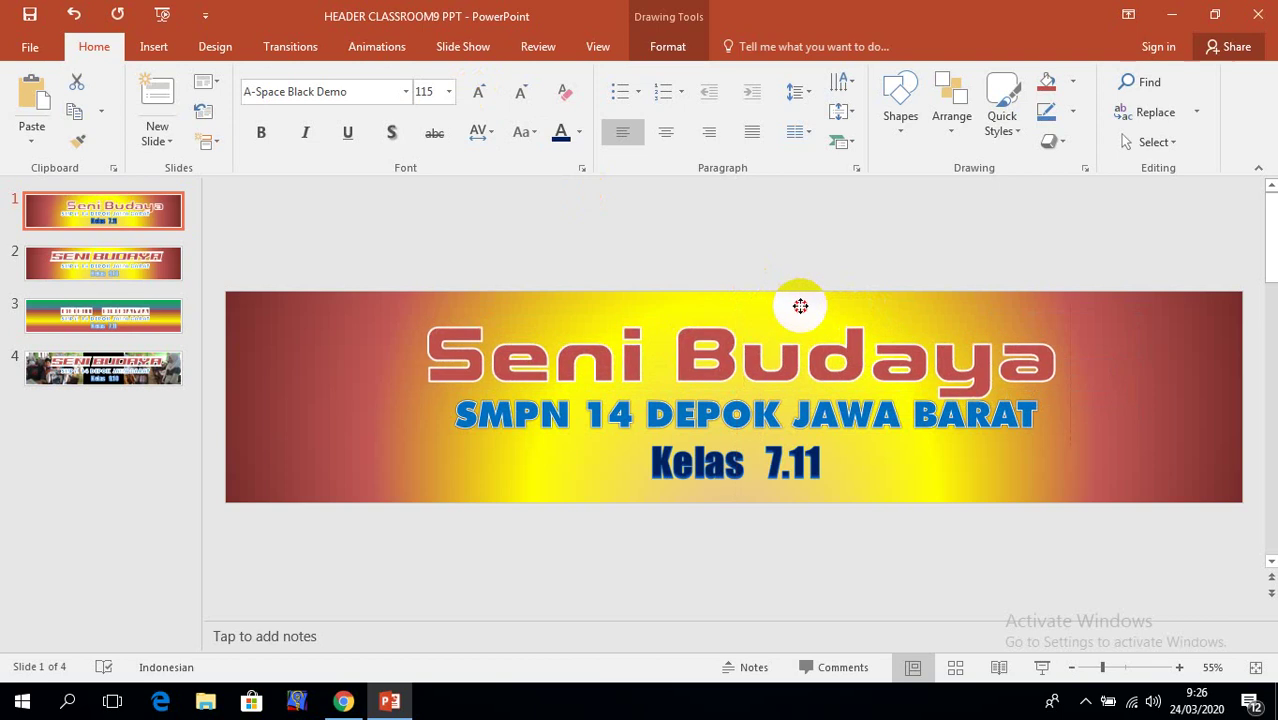
pyautogui.click(836, 425)
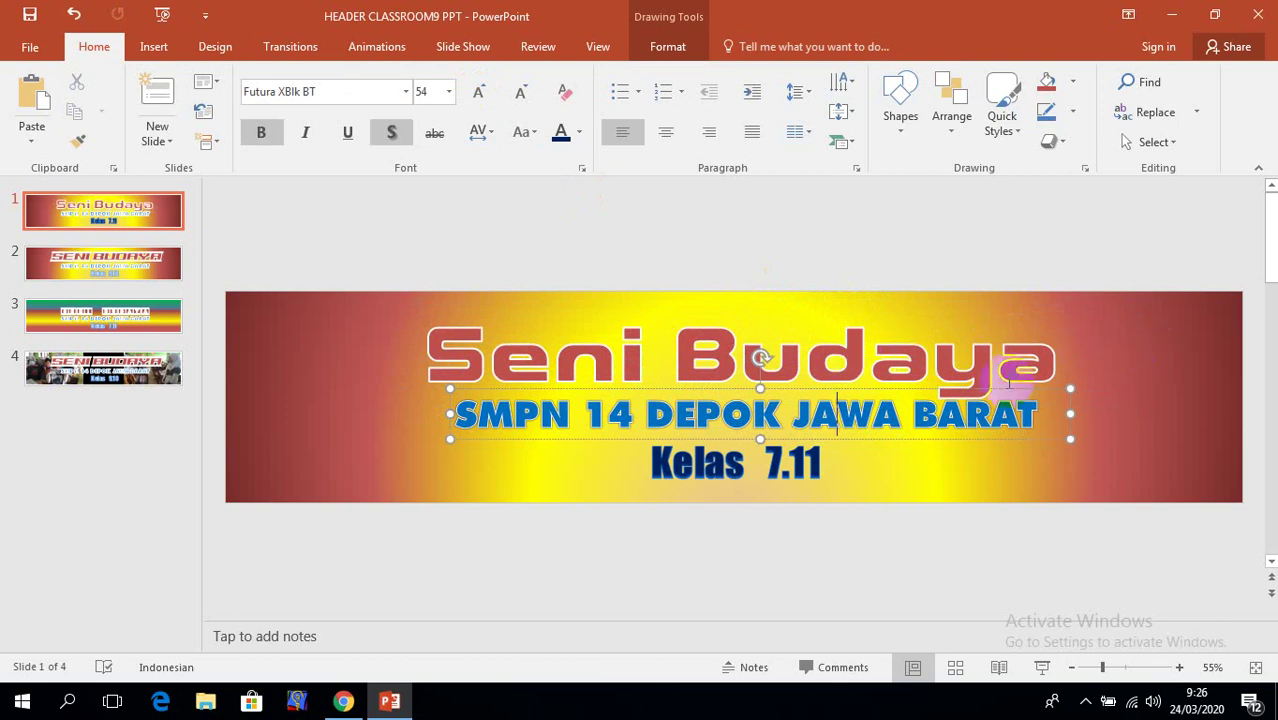
pyautogui.click(968, 350)
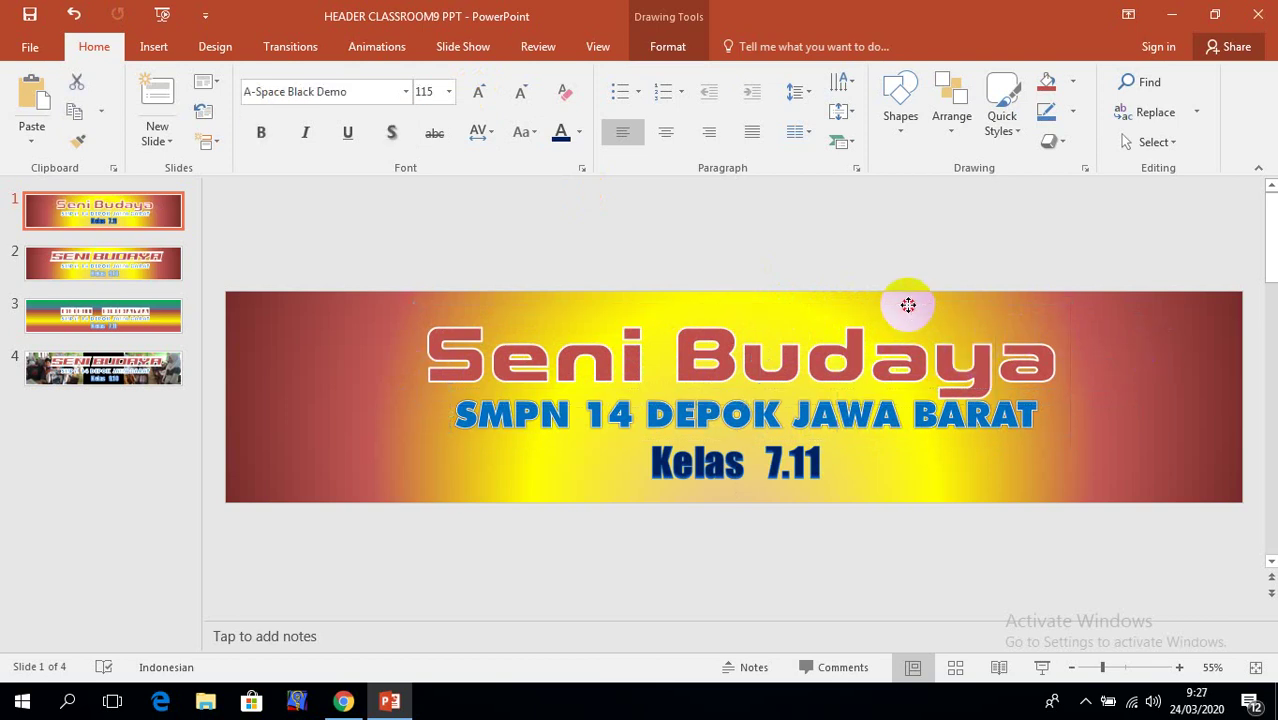
pyautogui.moveTo(908, 305); pyautogui.dragTo(919, 305)
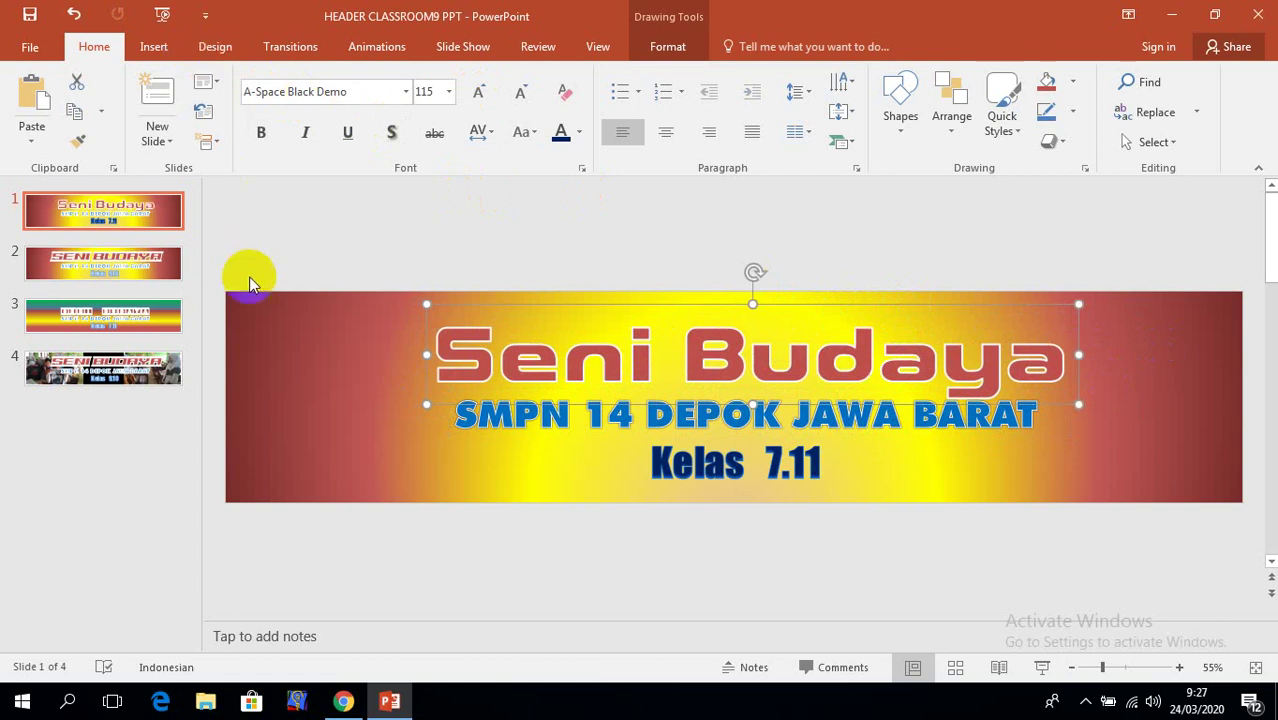
# - Open Format Background and drag a red gradient stop inward to narrow the yellow centre
pyautogui.click(381, 313)
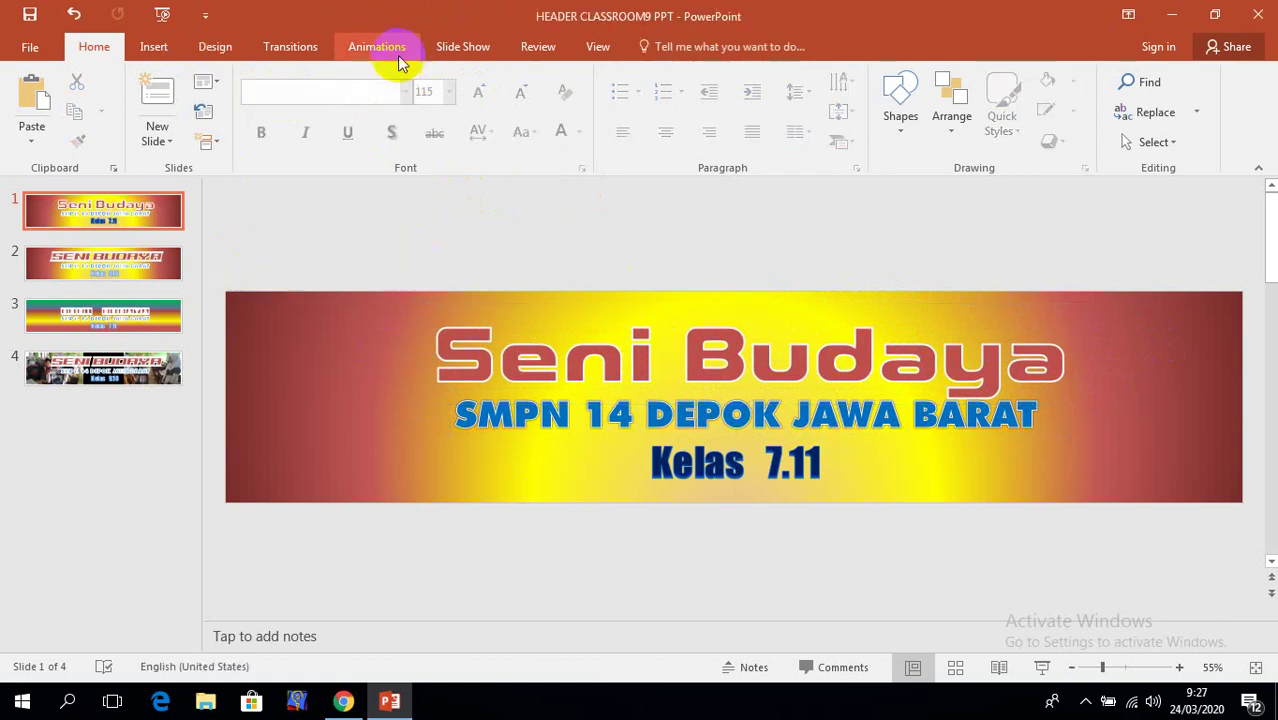
pyautogui.click(215, 46)
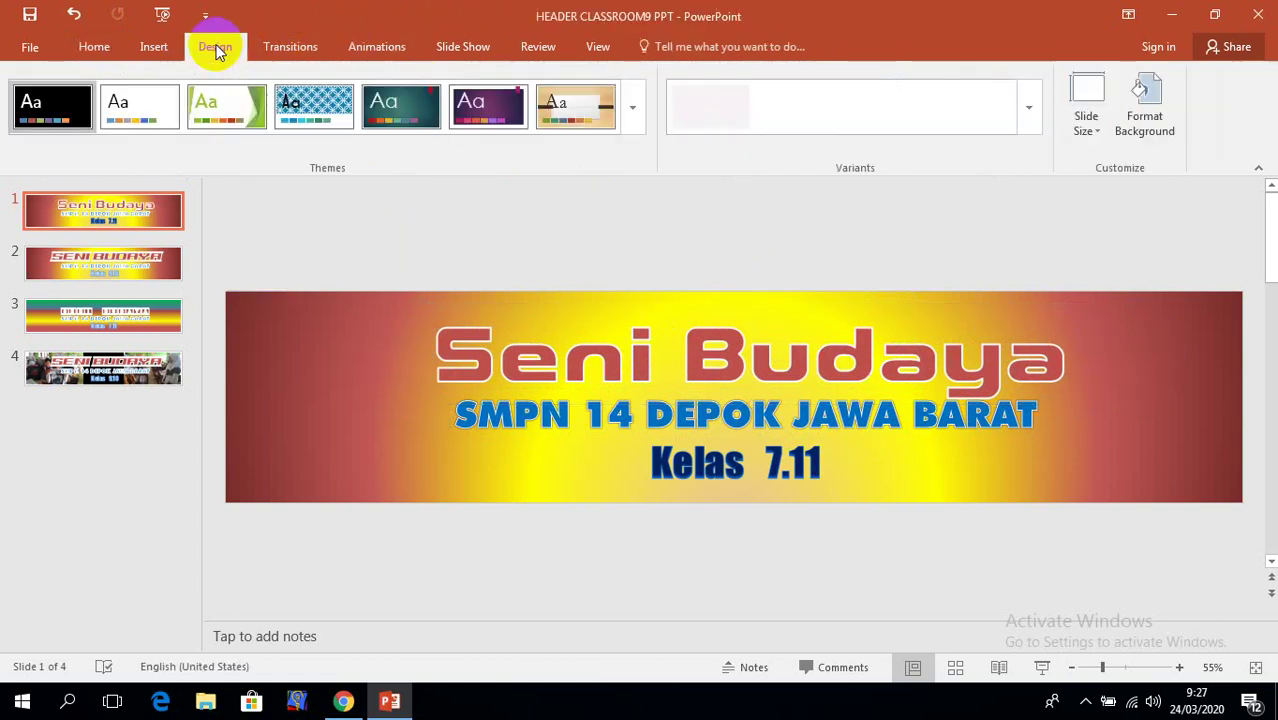
pyautogui.click(1152, 120)
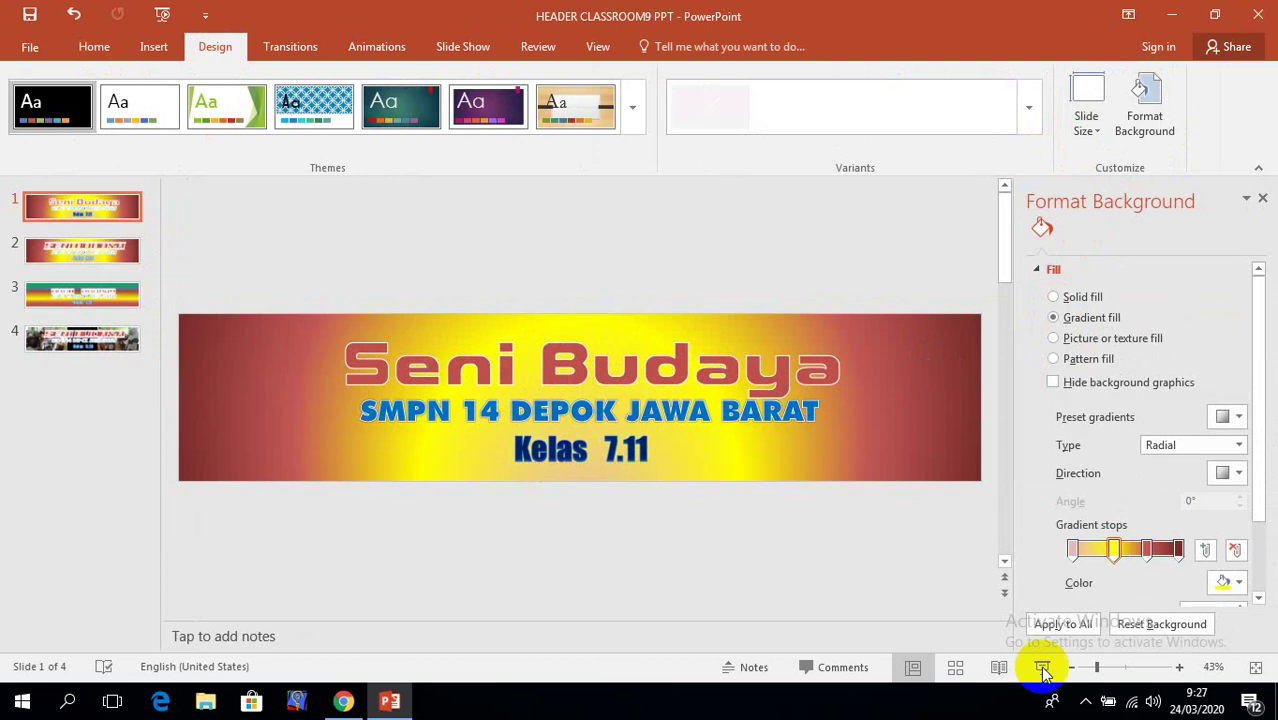
pyautogui.click(1076, 553)
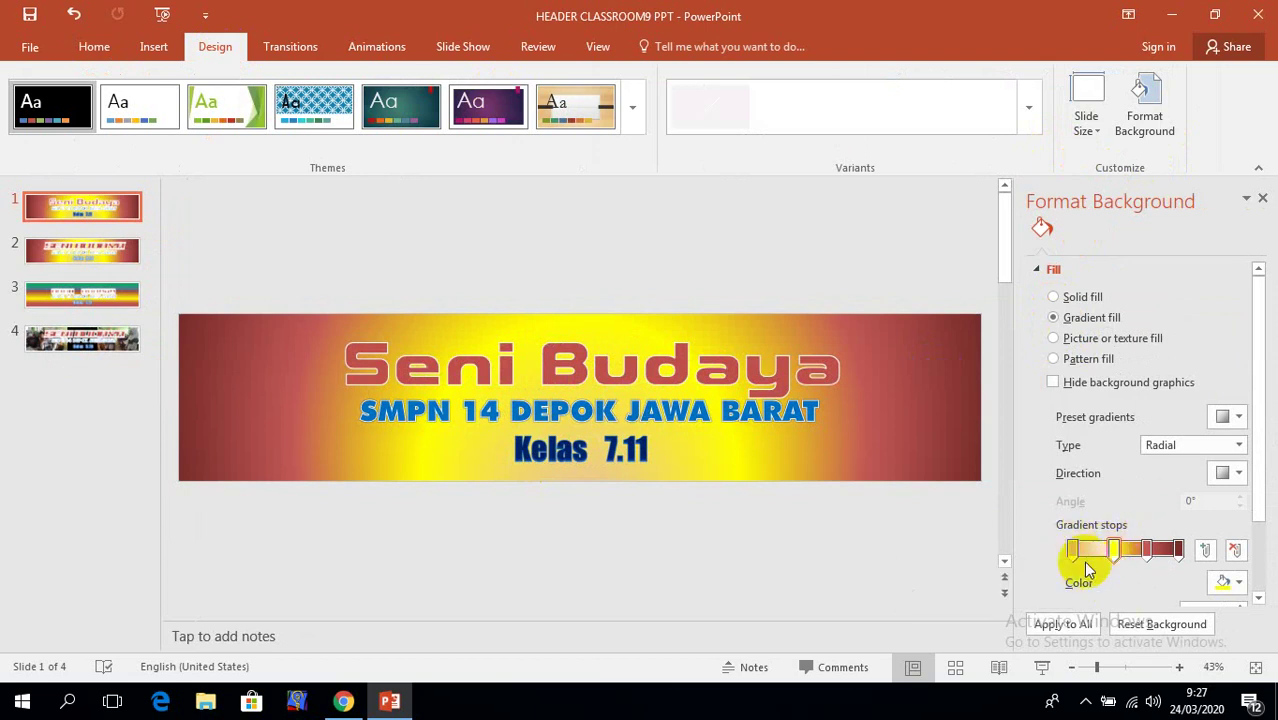
pyautogui.moveTo(1150, 550); pyautogui.dragTo(1096, 557)
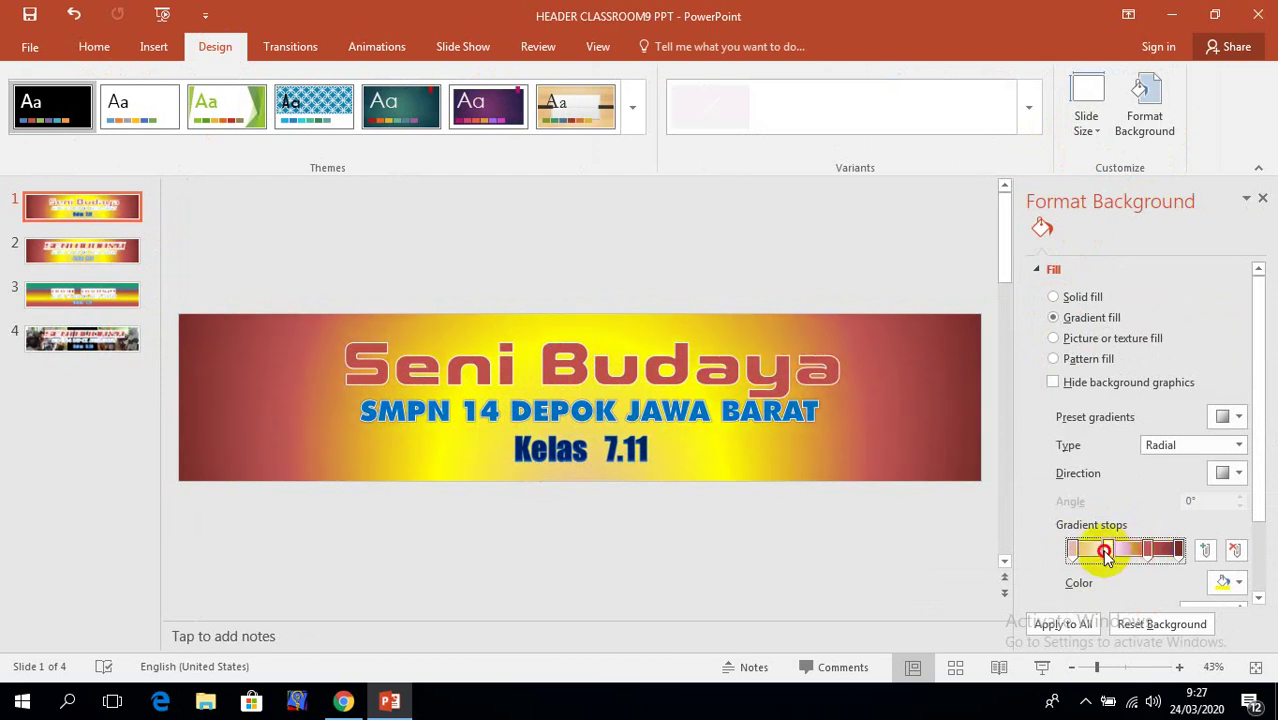
# - Add three gradient stops and set the selected stop to white
pyautogui.click(1207, 551)
pyautogui.click(1207, 551)
pyautogui.click(1207, 551)
pyautogui.click(1207, 551)
pyautogui.click(1207, 551)
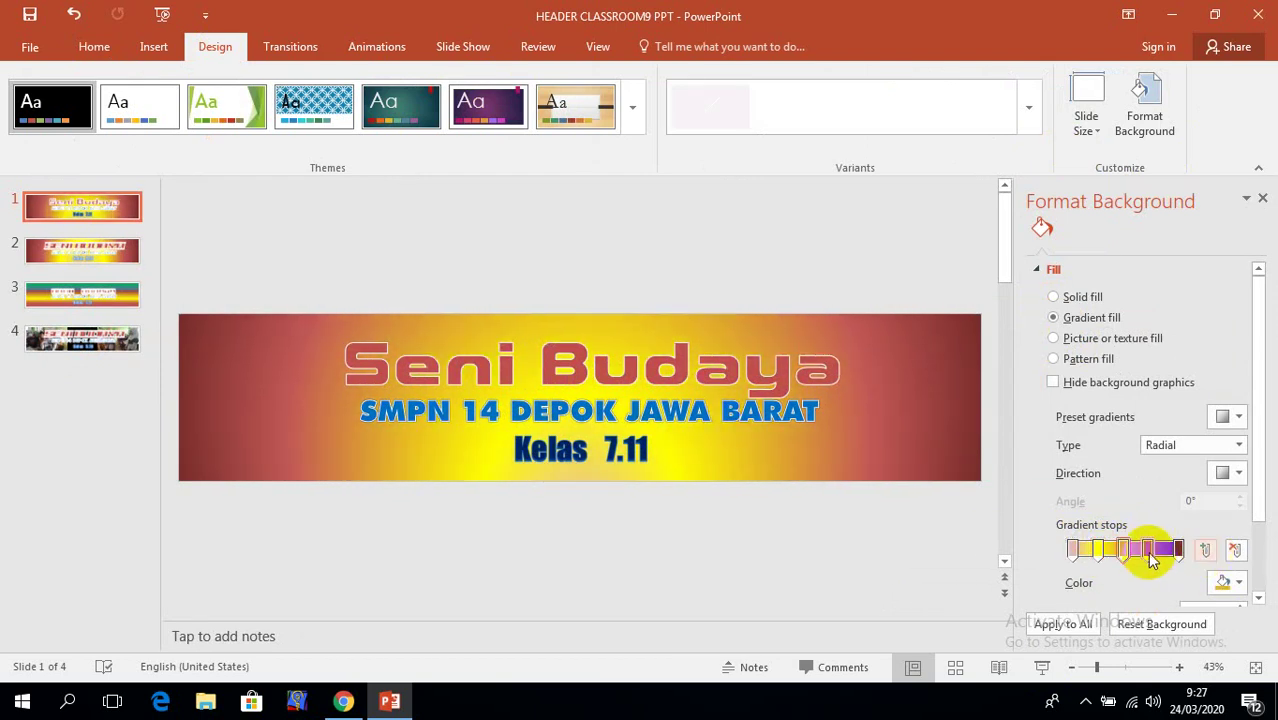
pyautogui.click(1125, 553)
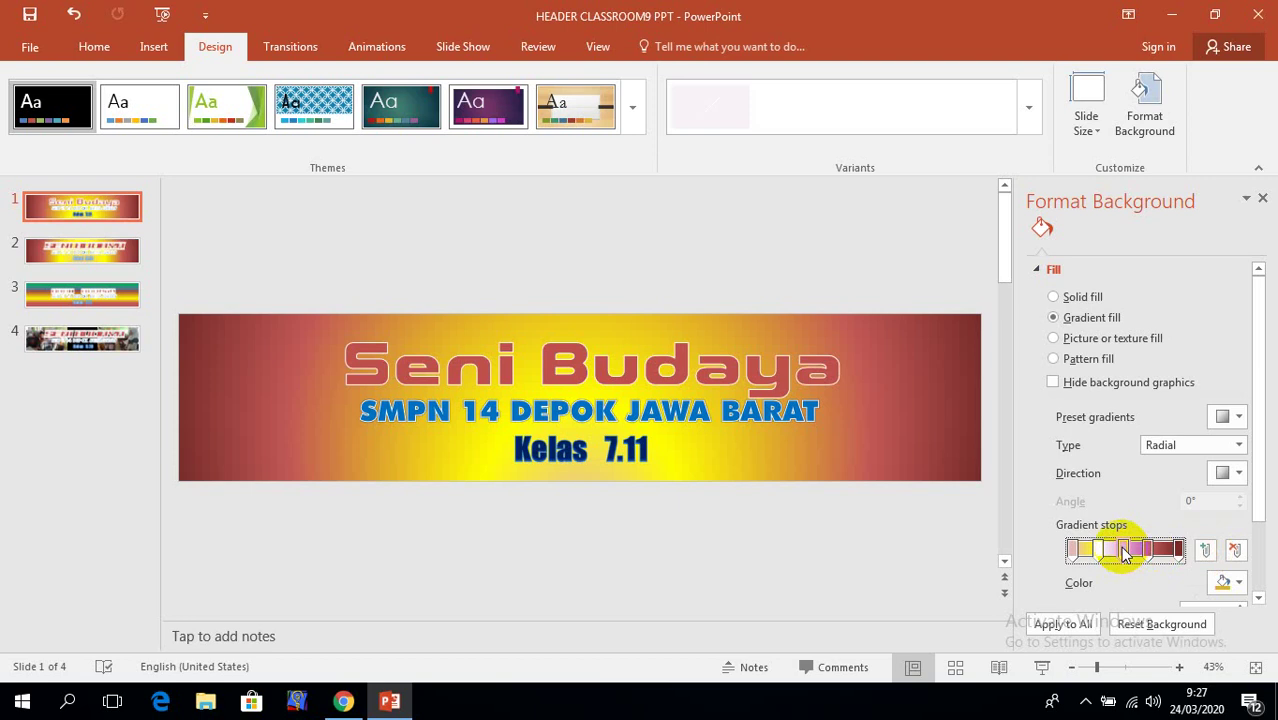
pyautogui.click(1237, 585)
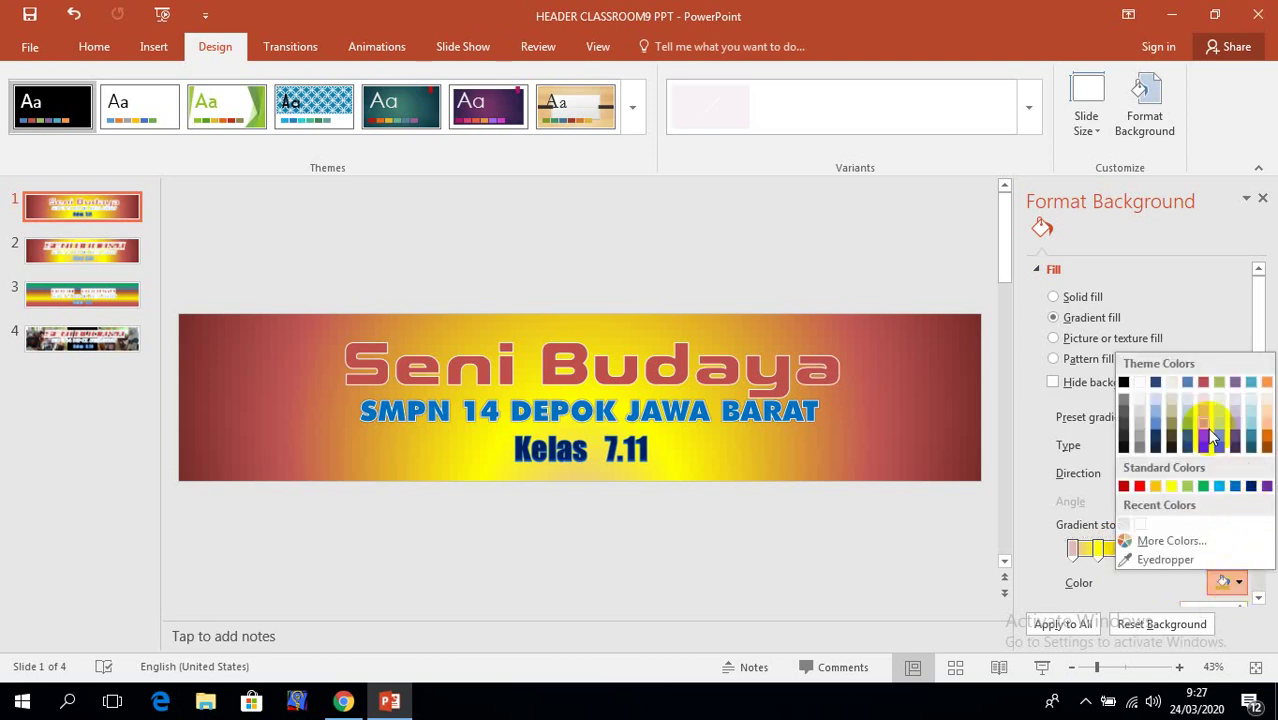
pyautogui.click(1139, 384)
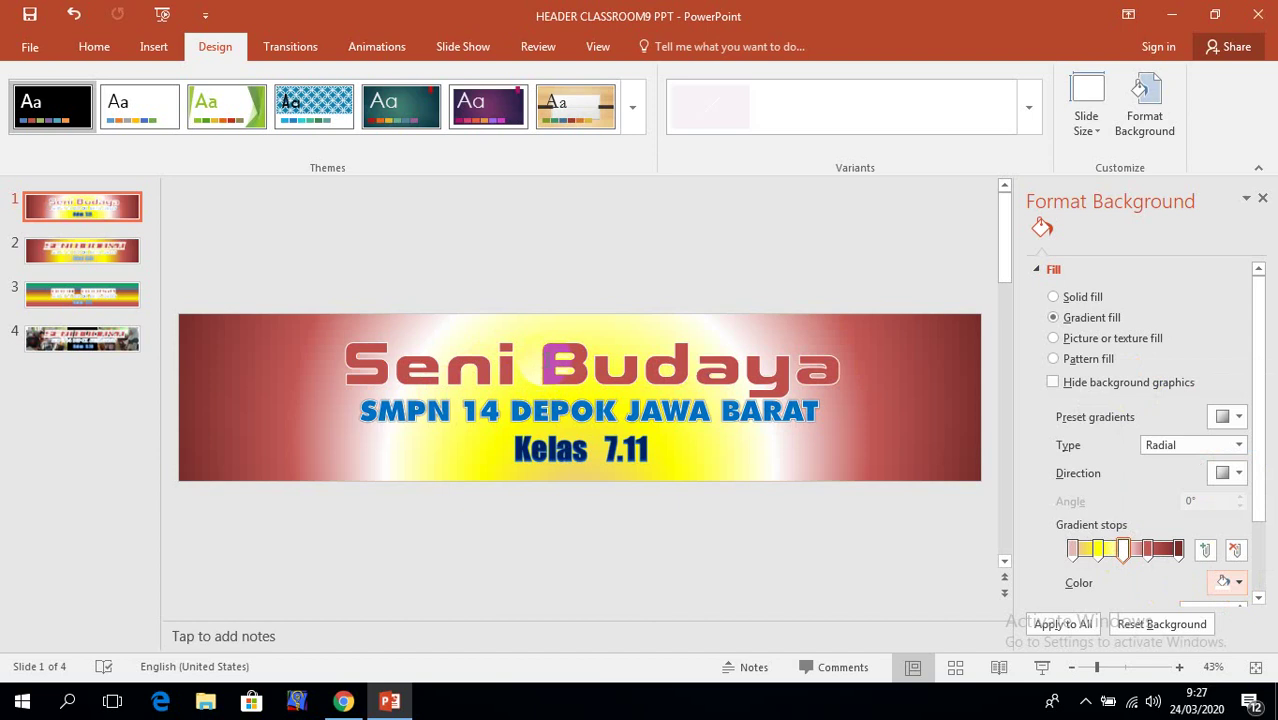
# - Apply the Radial Gradient - Accent 1 preset and set two stops to yellow and light orange
pyautogui.click(1238, 420)
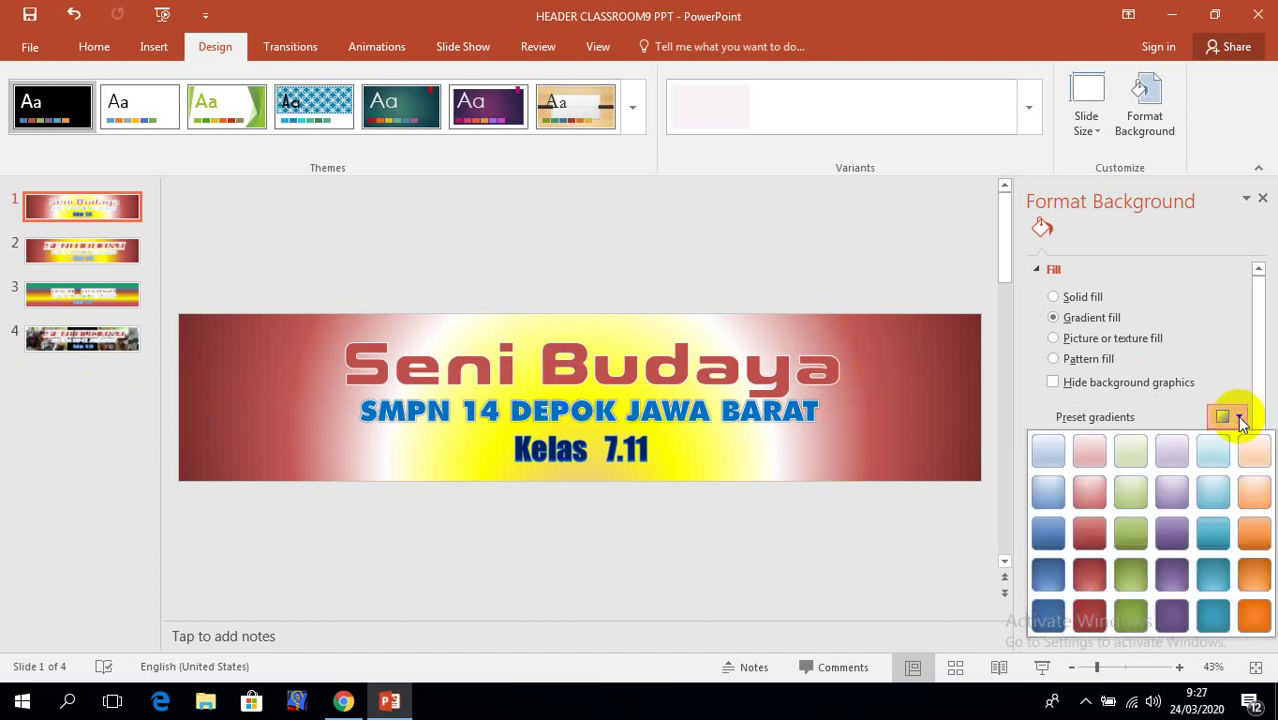
pyautogui.click(1048, 617)
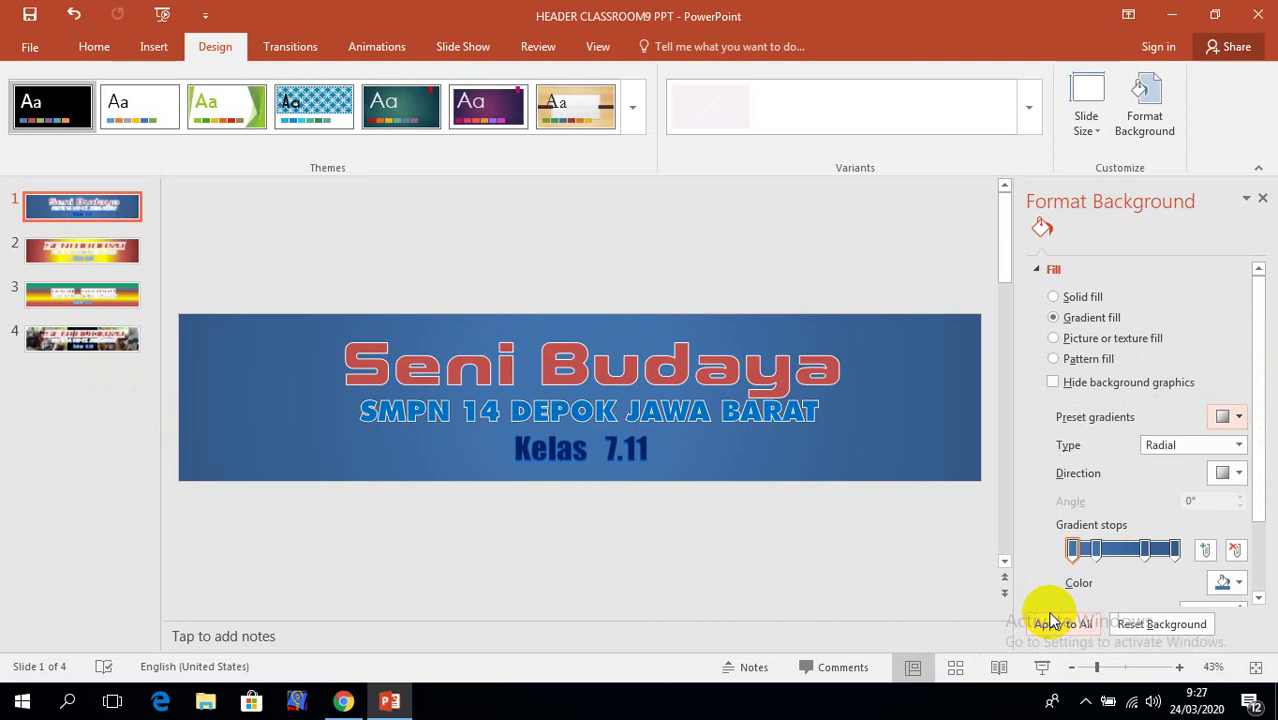
pyautogui.click(1144, 549)
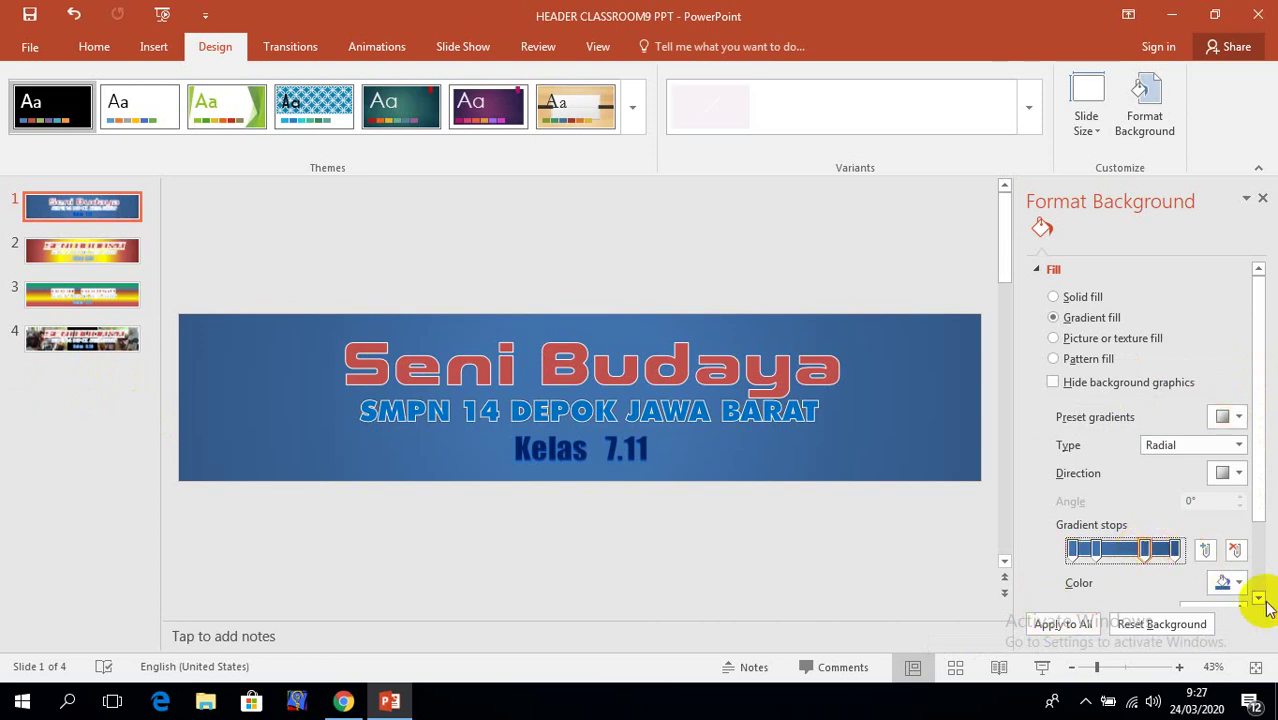
pyautogui.click(1238, 582)
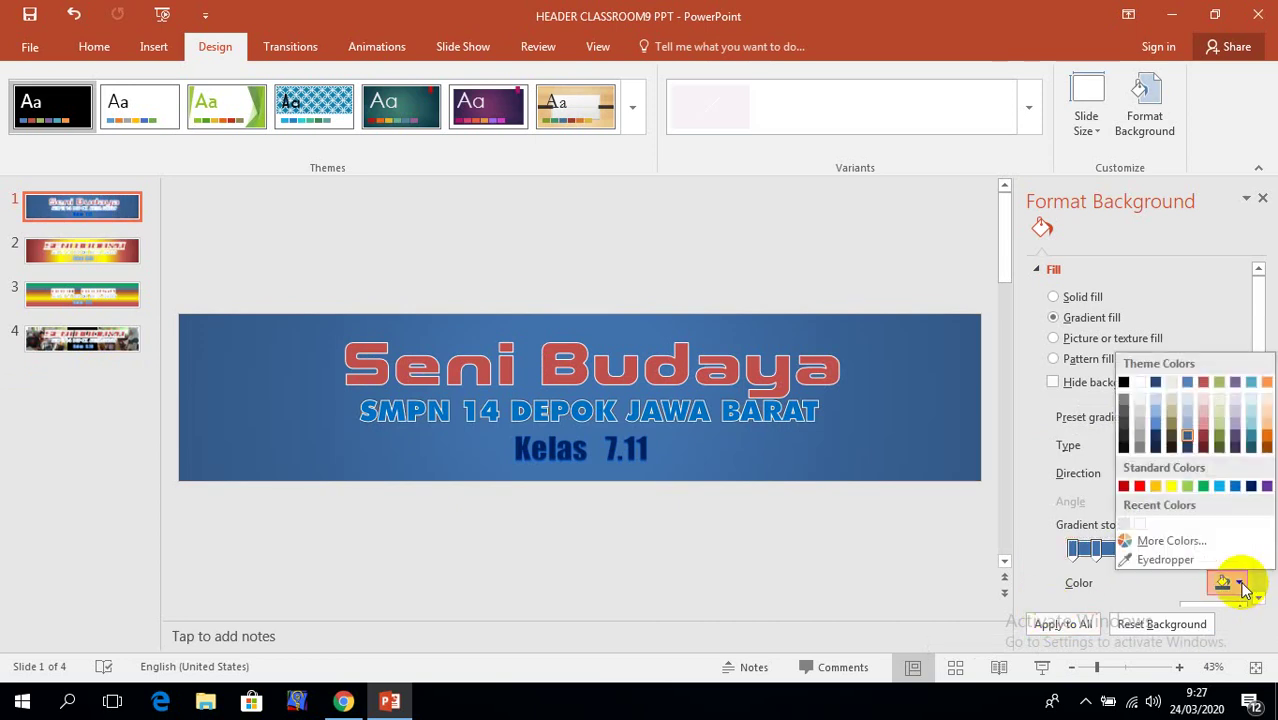
pyautogui.click(1171, 488)
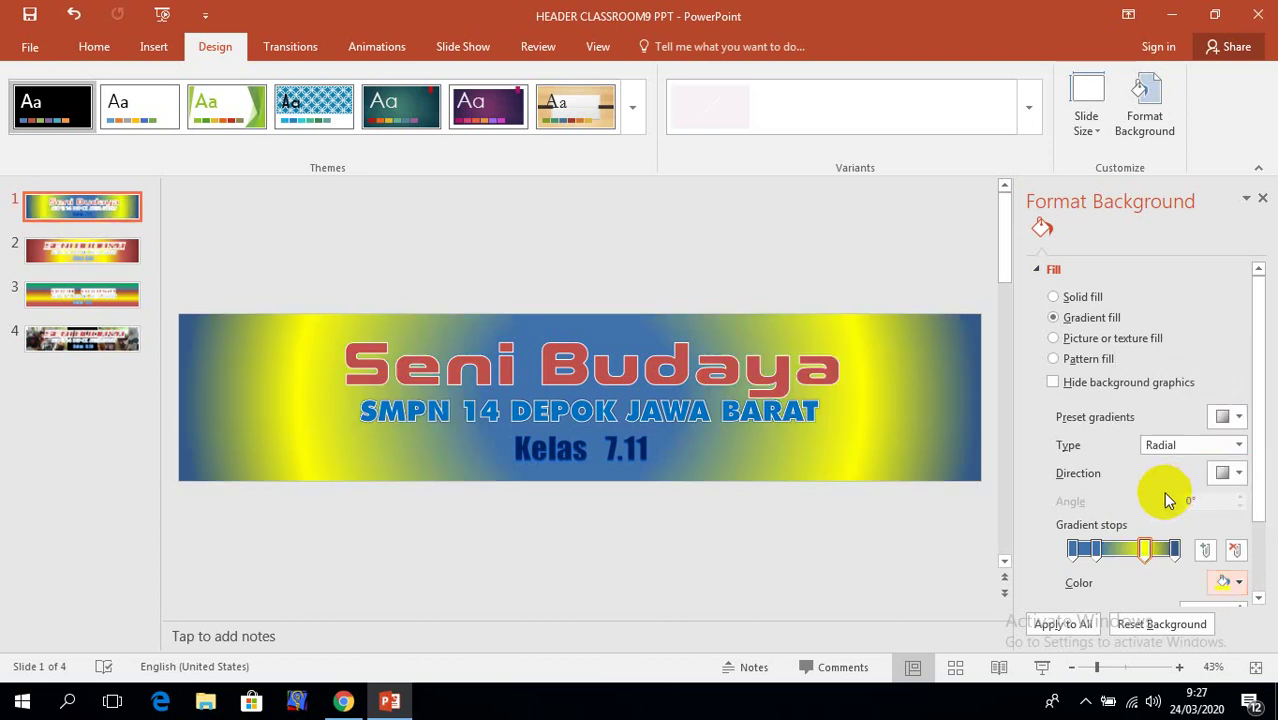
pyautogui.click(1100, 553)
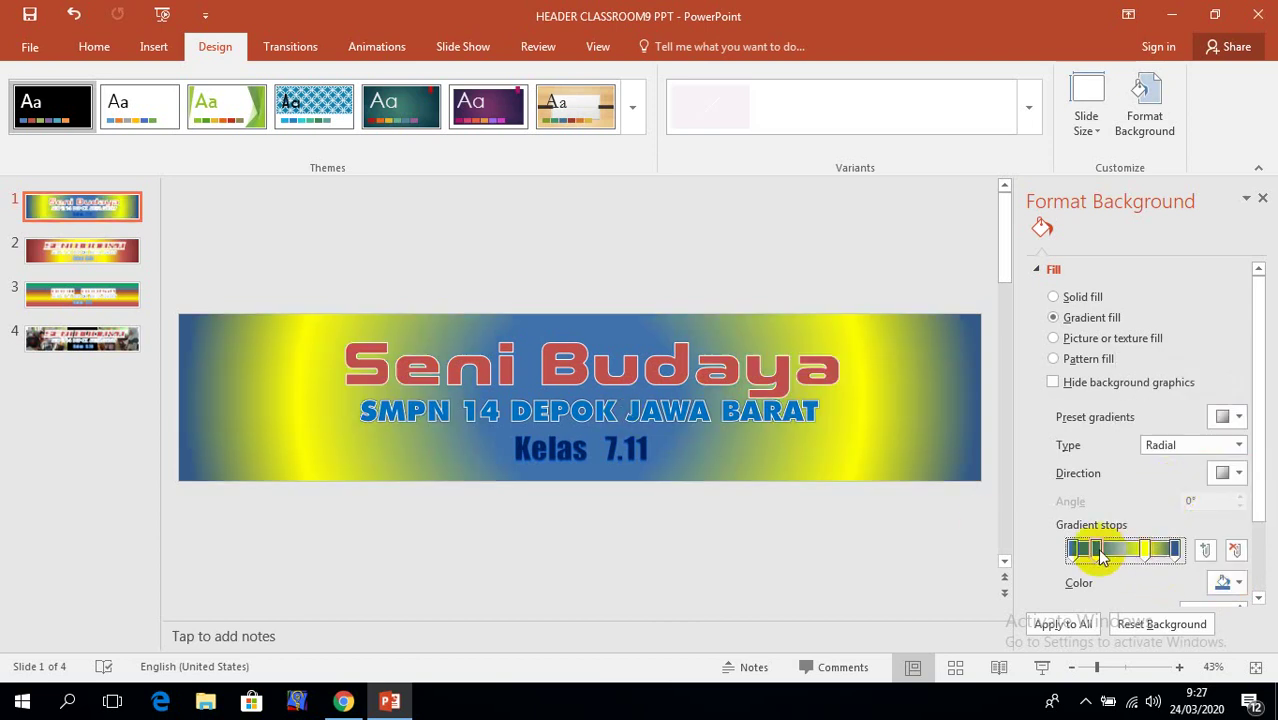
pyautogui.click(1232, 581)
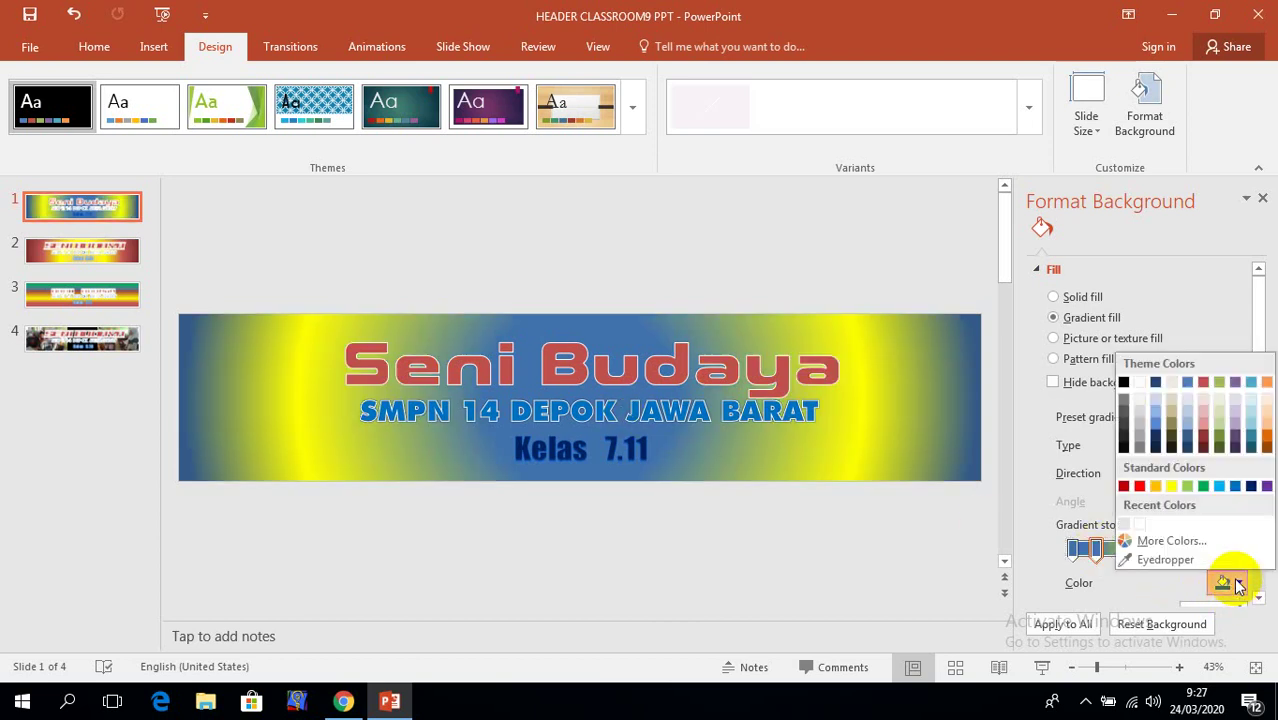
pyautogui.click(1266, 428)
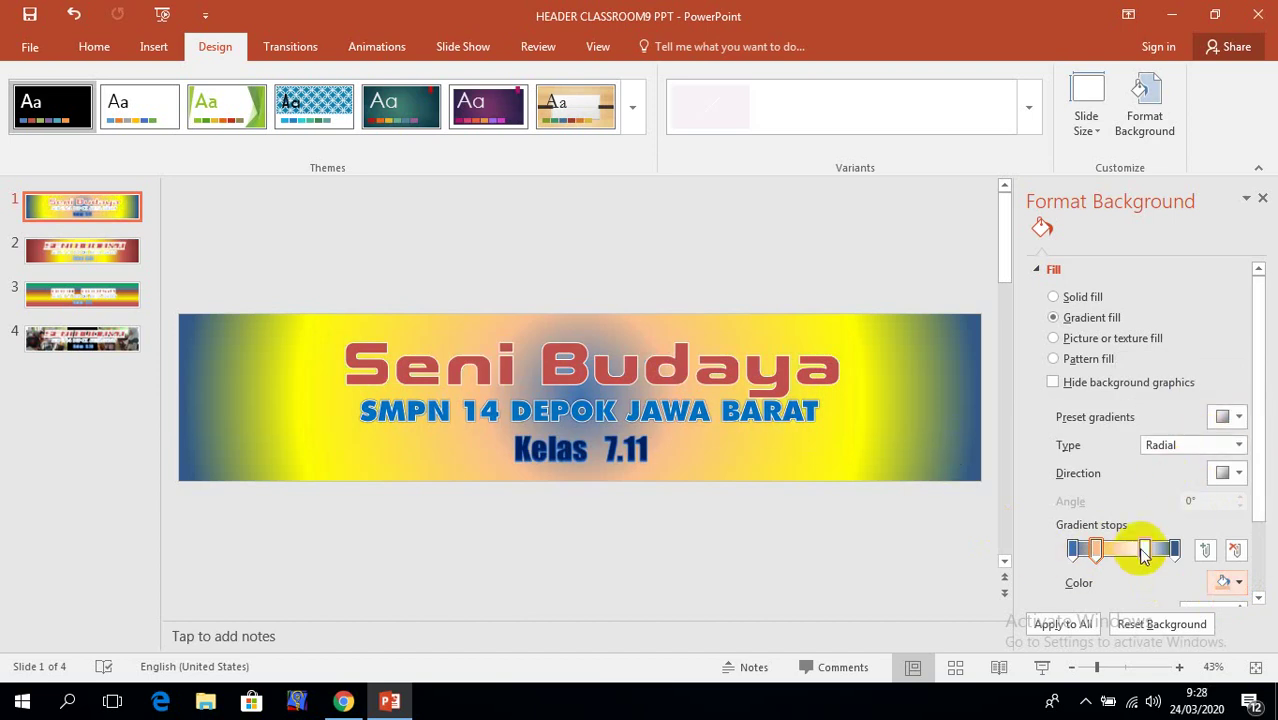
# - Add four more gradient stops and make the selected stop black
pyautogui.click(1206, 550)
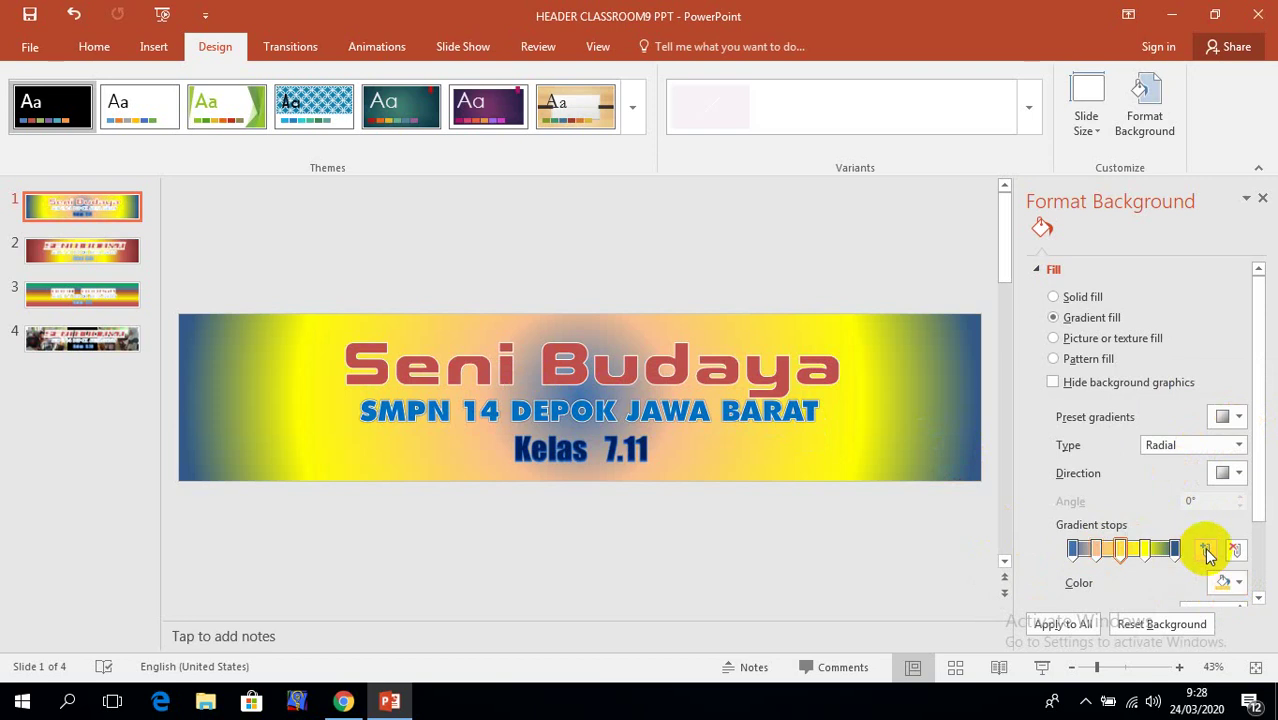
pyautogui.click(1206, 550)
pyautogui.click(1206, 550)
pyautogui.click(1206, 550)
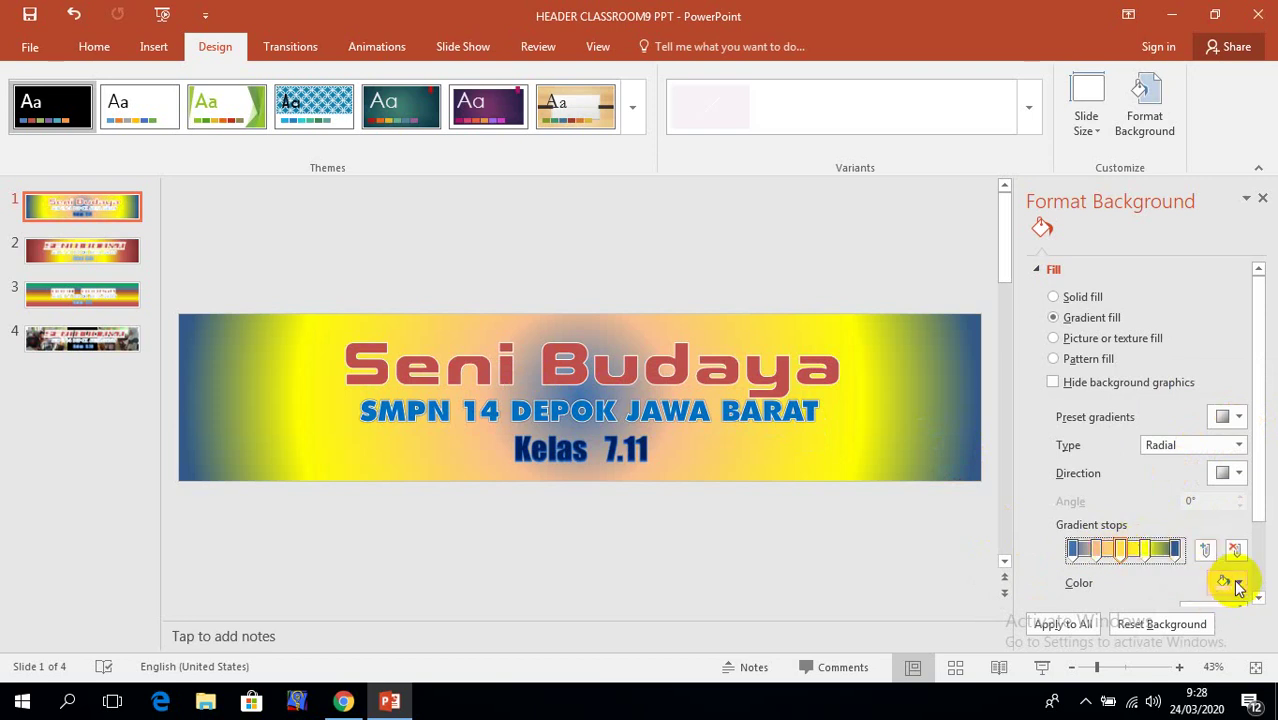
pyautogui.click(1228, 582)
pyautogui.click(1124, 389)
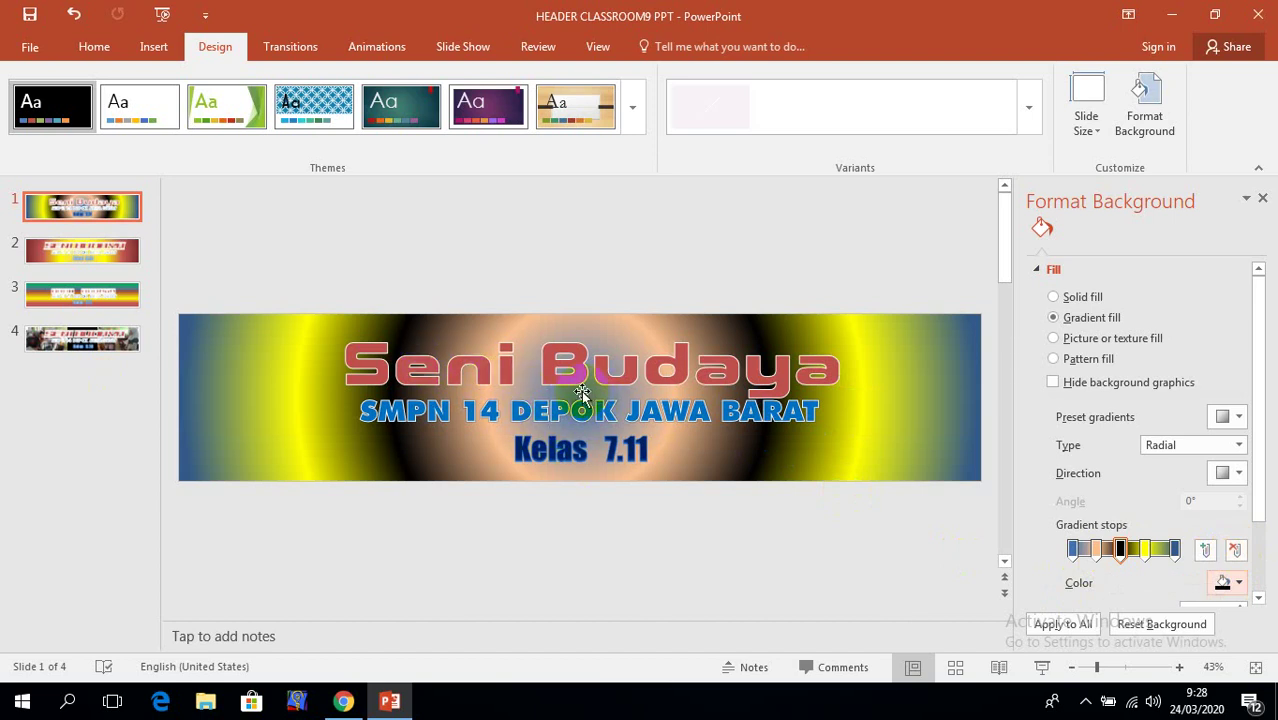
# - In Save As, create a new HEADER BARU folder on the Desktop and open it
pyautogui.click(33, 49)
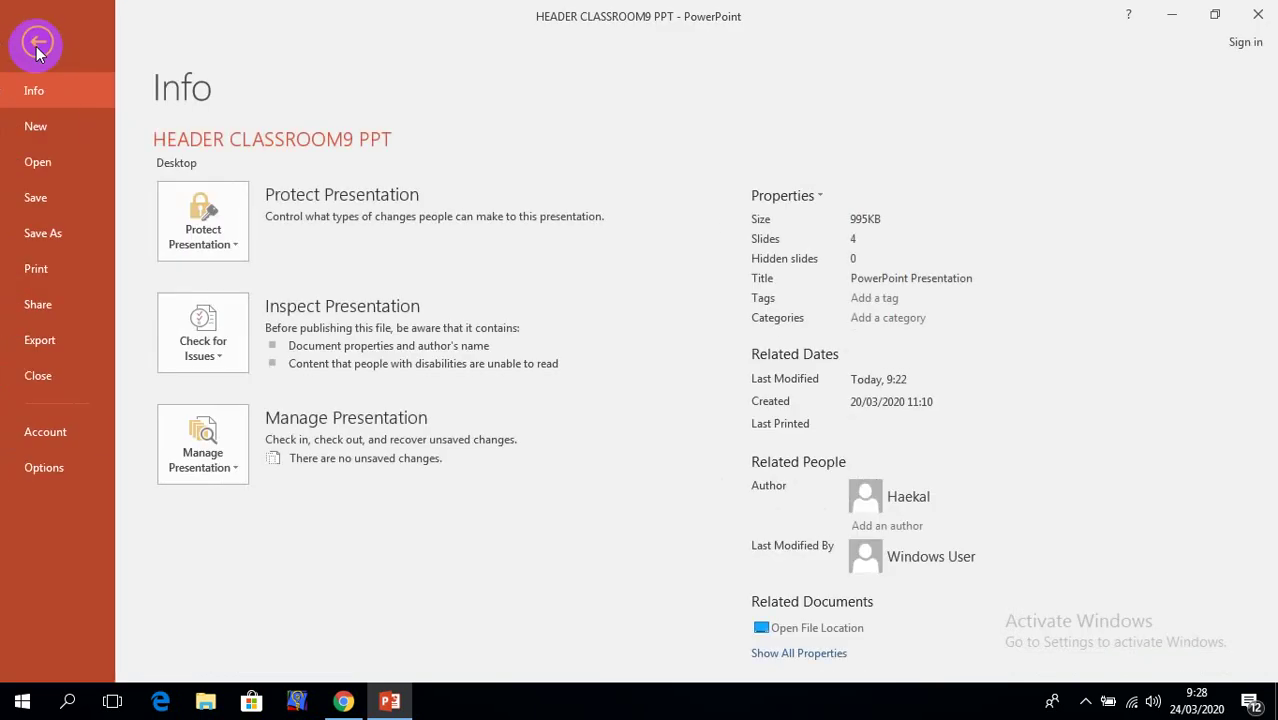
pyautogui.click(55, 238)
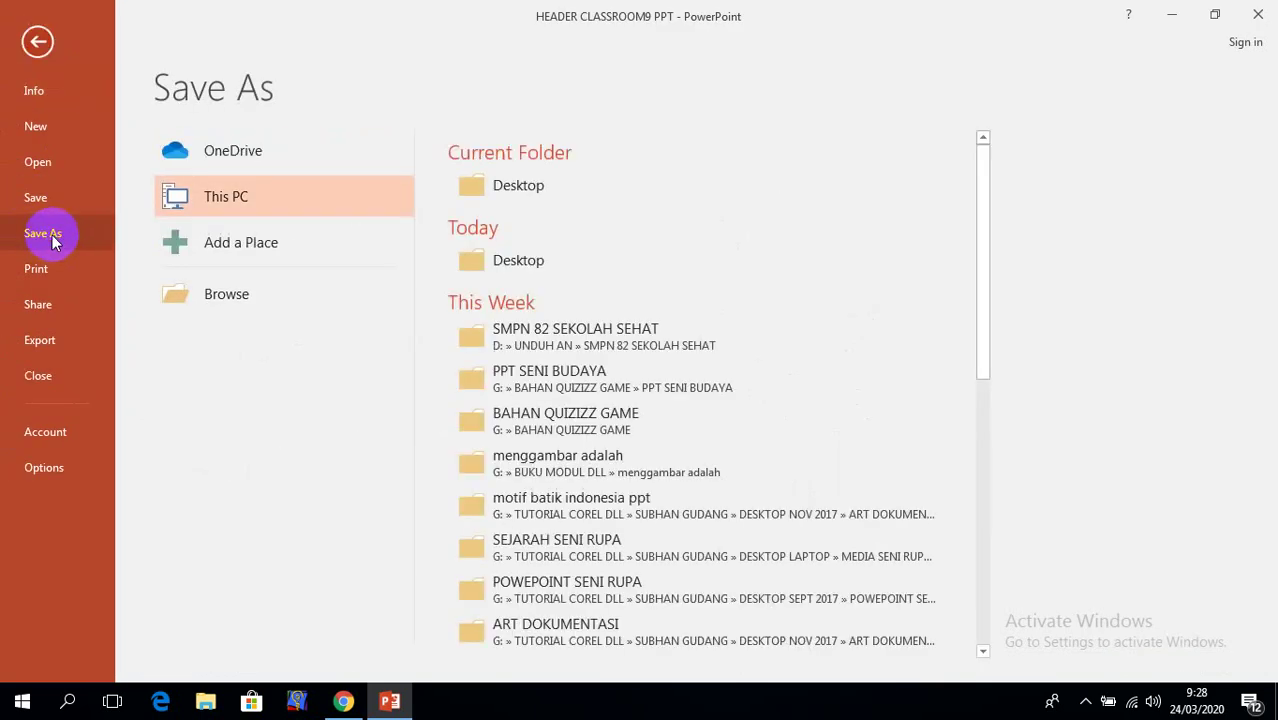
pyautogui.doubleClick(220, 201)
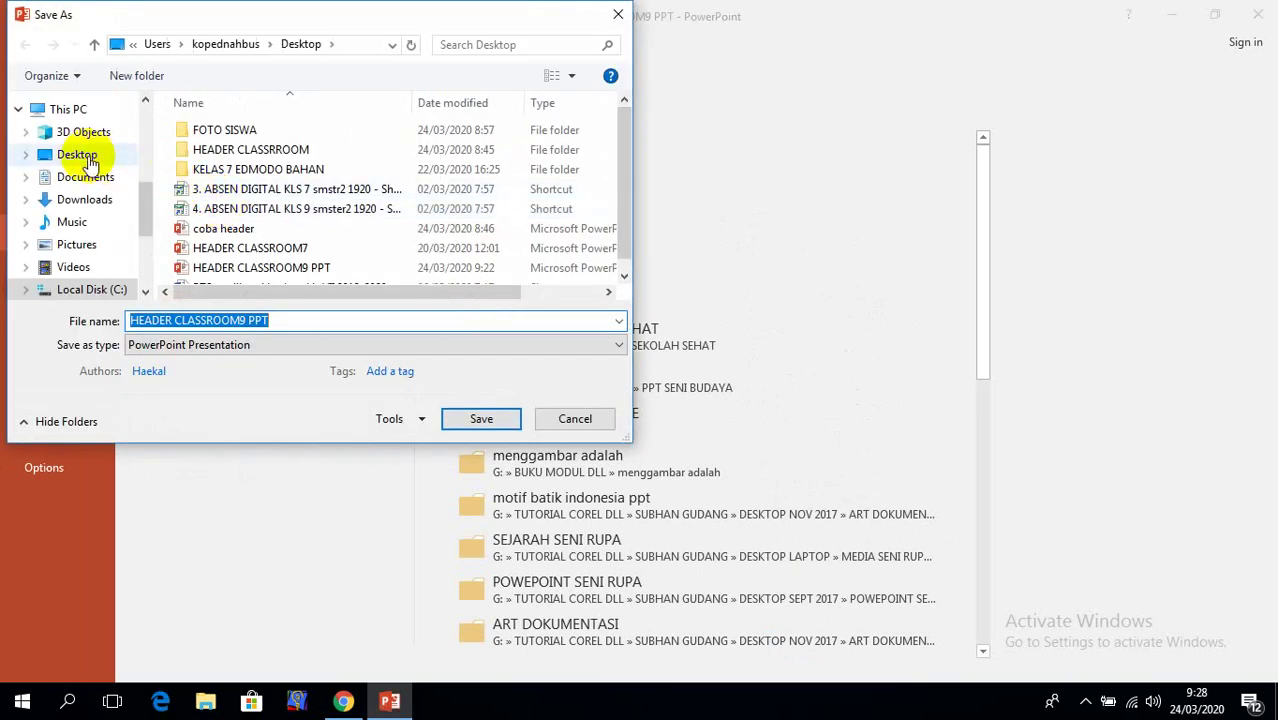
pyautogui.click(80, 156)
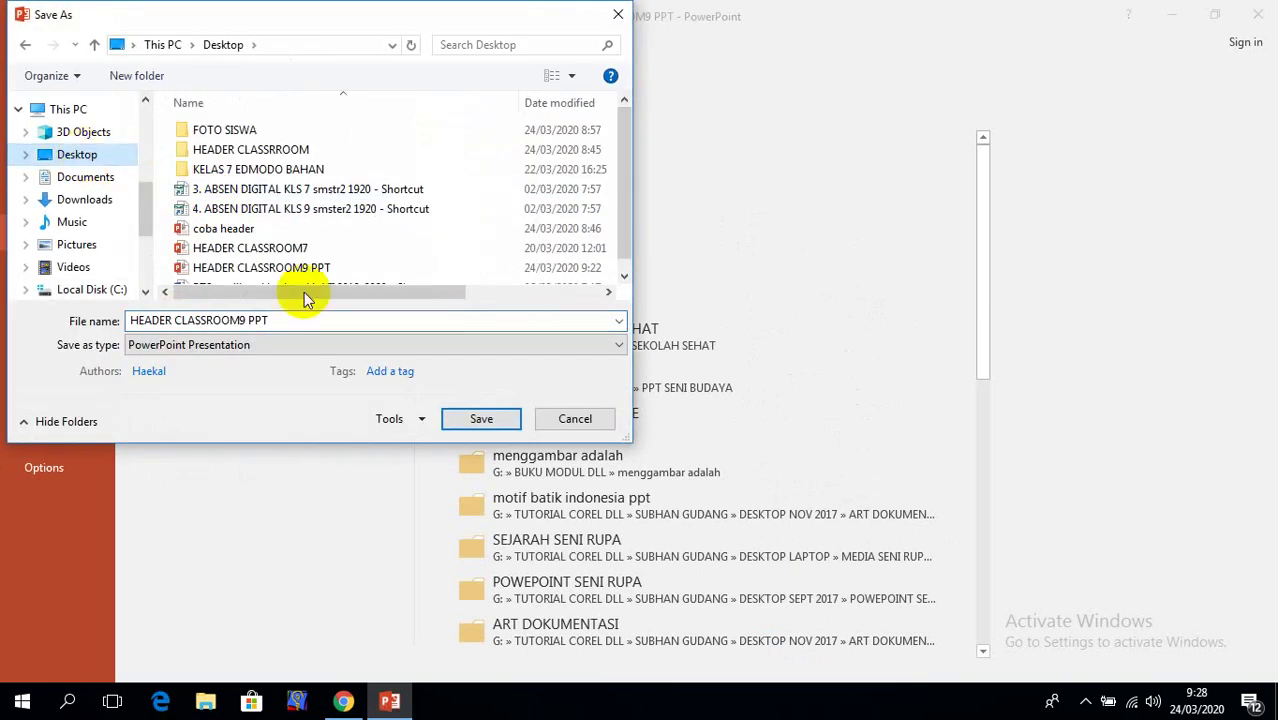
pyautogui.rightClick(427, 240)
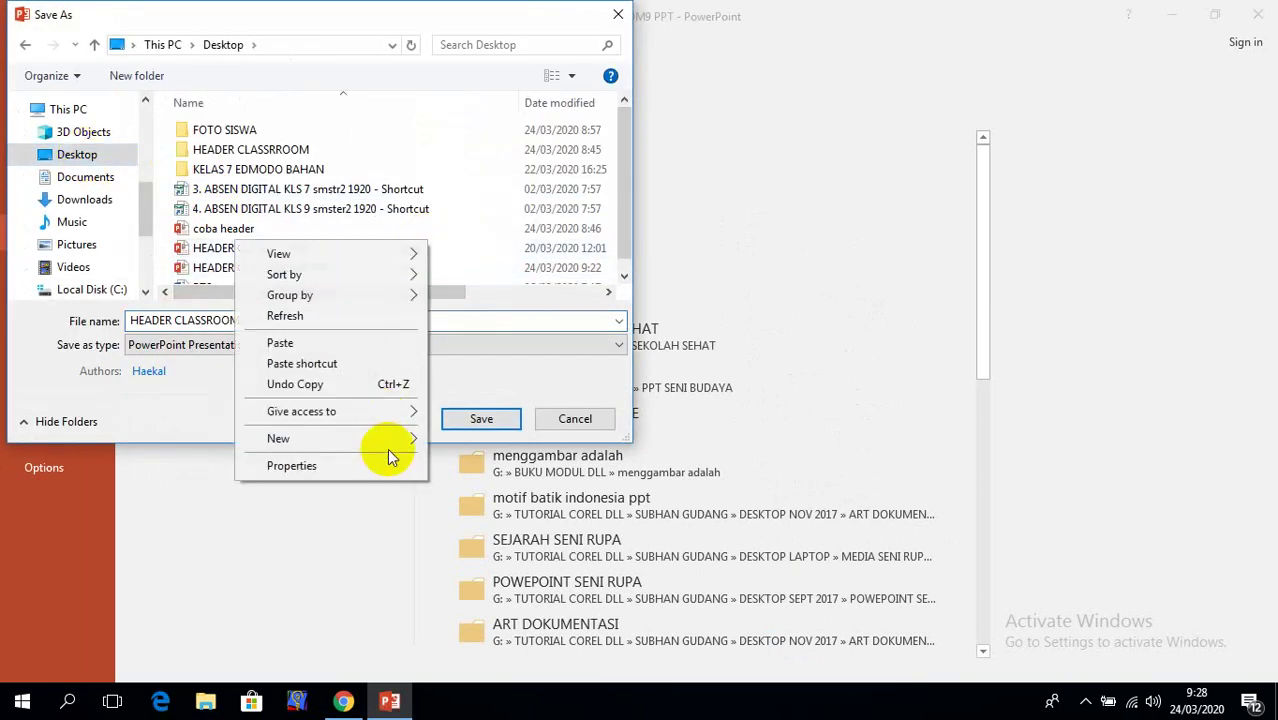
pyautogui.moveTo(388, 446)
pyautogui.click(470, 438)
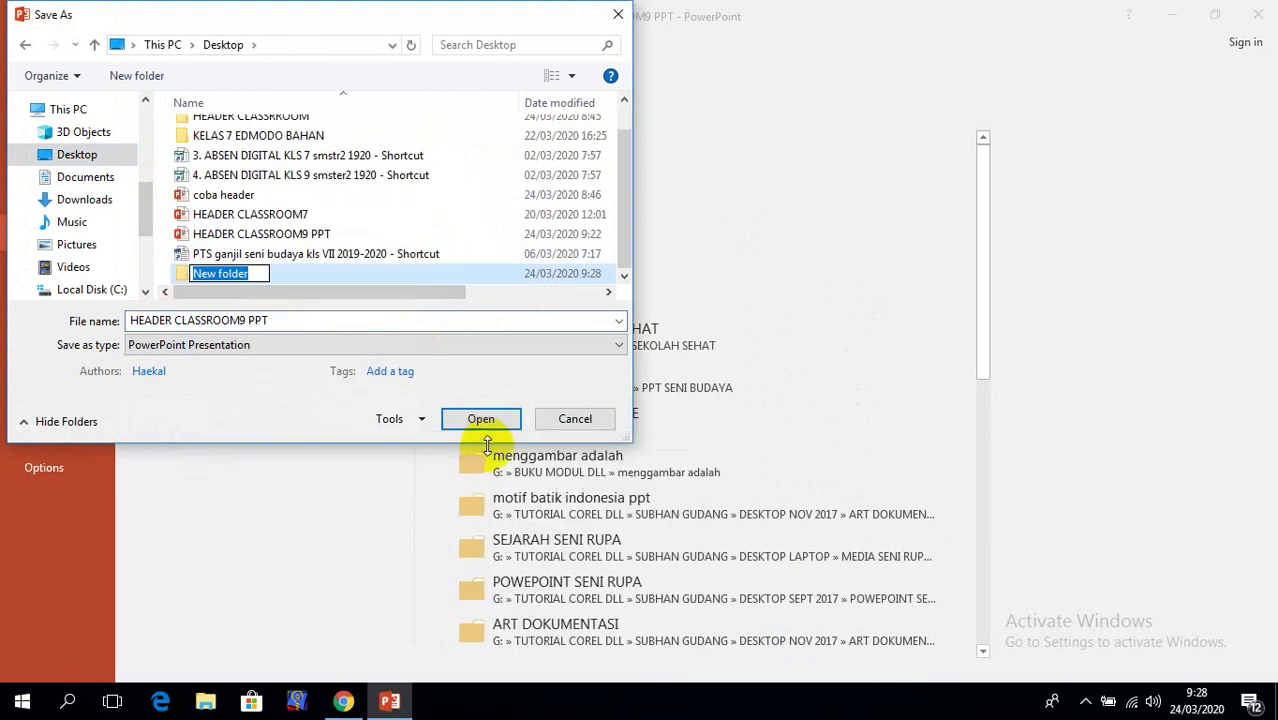
pyautogui.write('HEADER BARU')
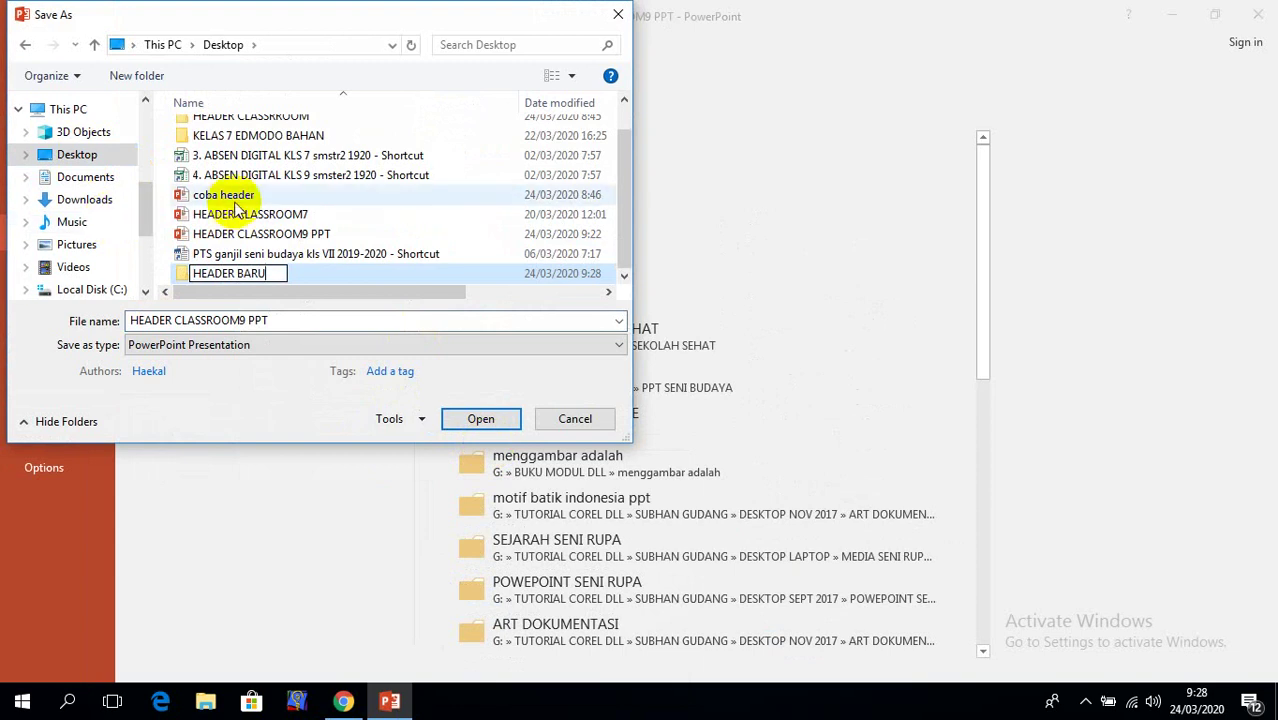
pyautogui.click(235, 214)
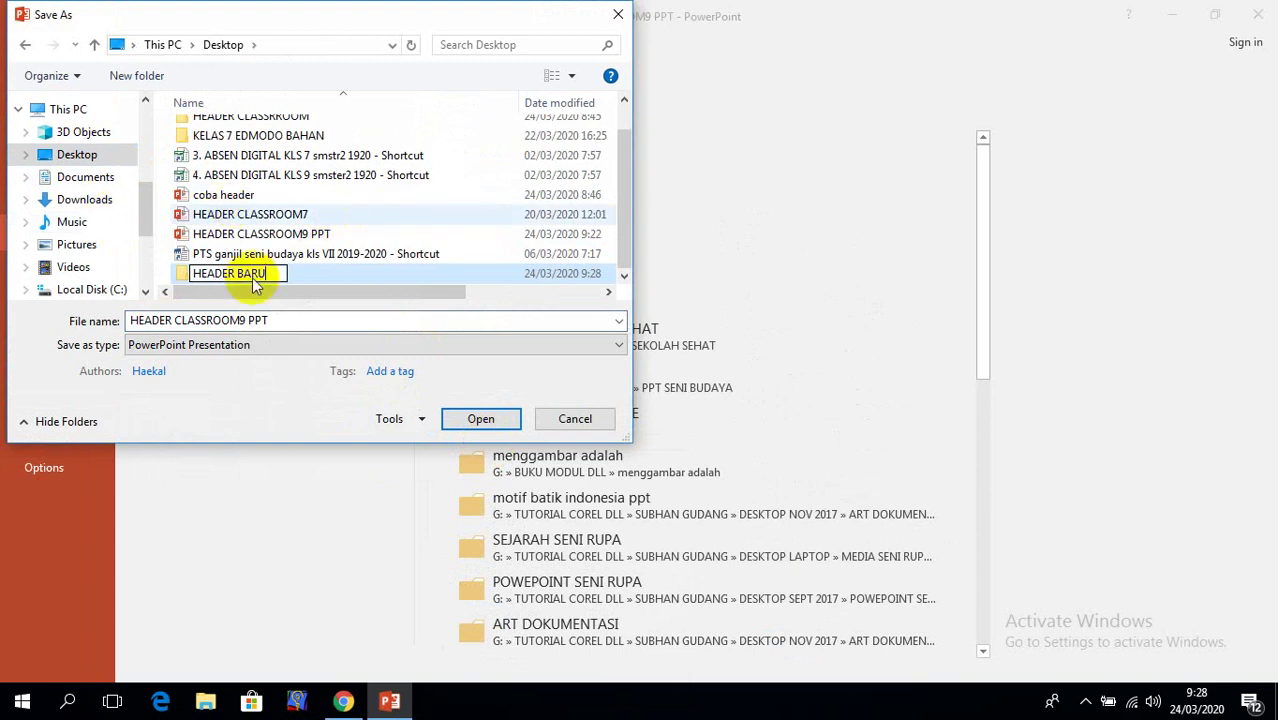
pyautogui.doubleClick(226, 273)
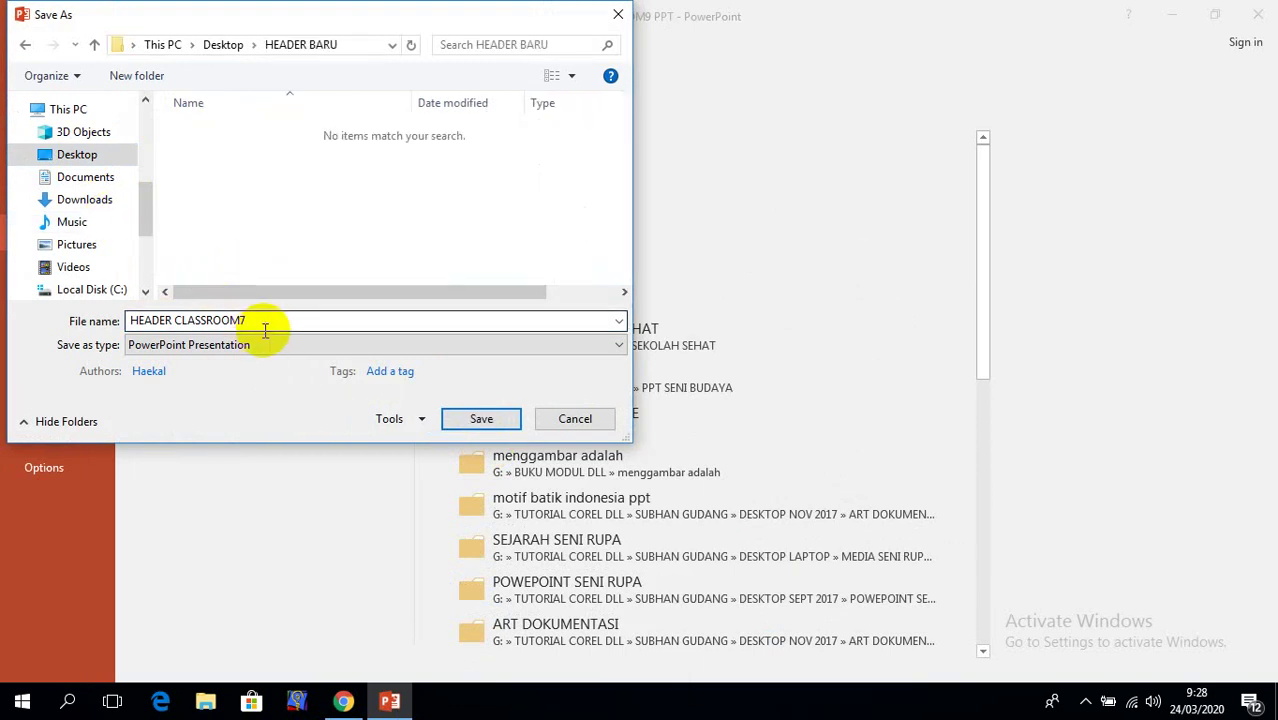
# - Save only the current slide as a JPEG named 7.11
pyautogui.moveTo(262, 320); pyautogui.dragTo(65, 328)
pyautogui.write('7.11')
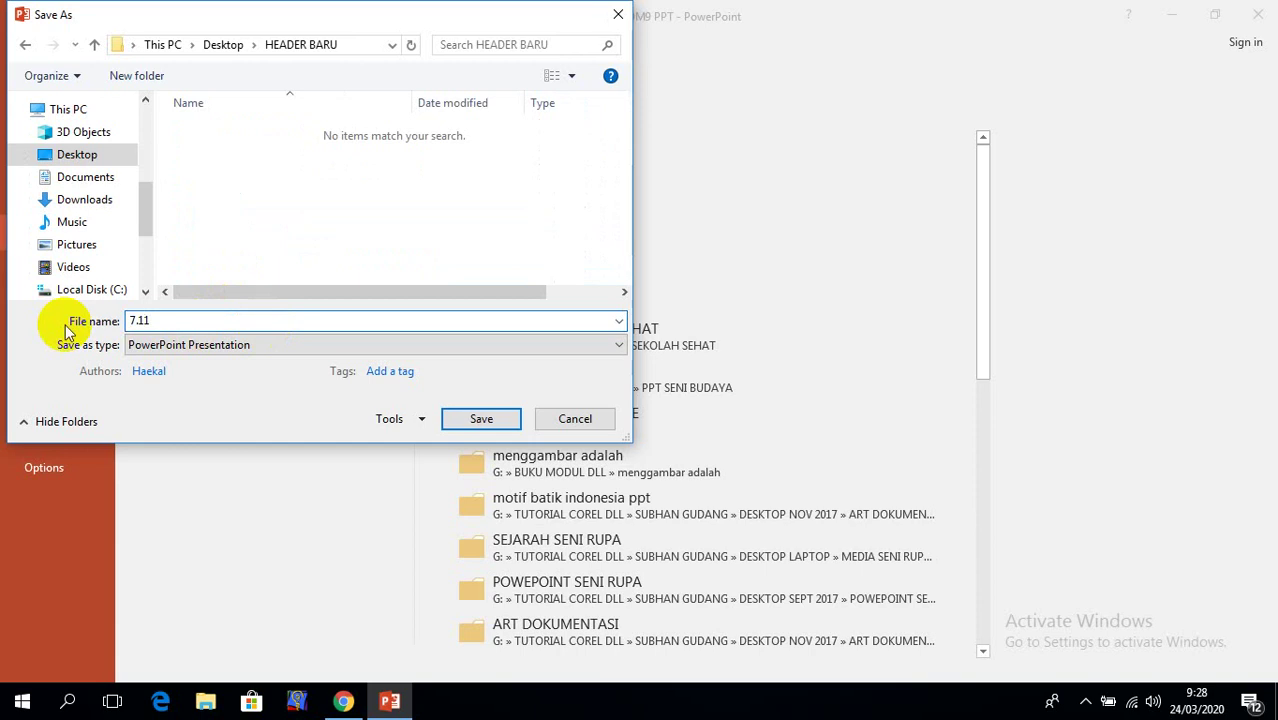
pyautogui.click(206, 345)
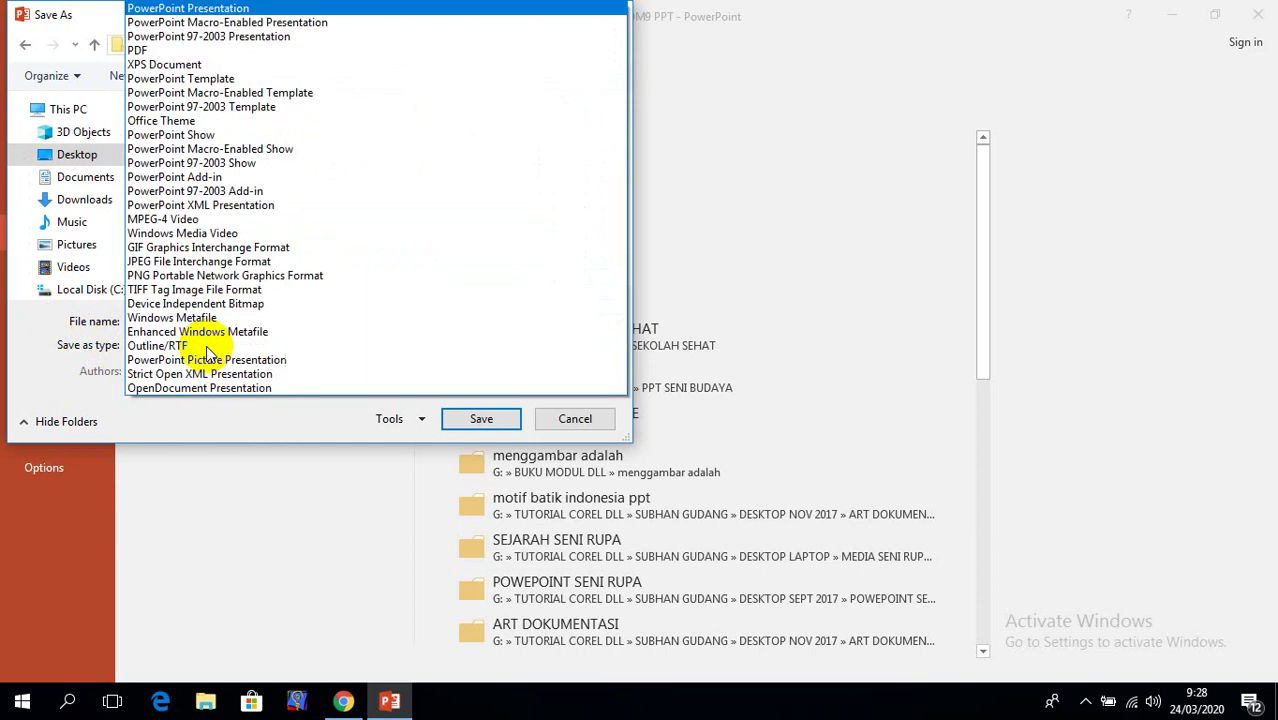
pyautogui.click(212, 265)
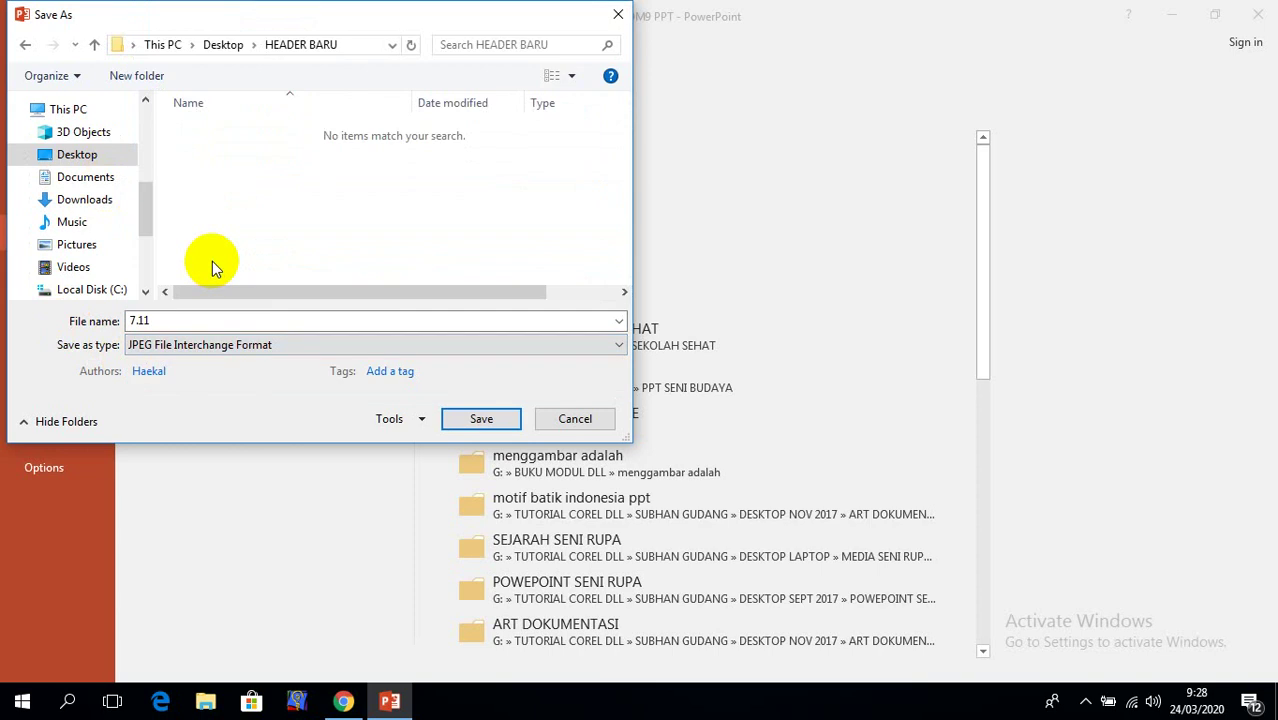
pyautogui.click(481, 420)
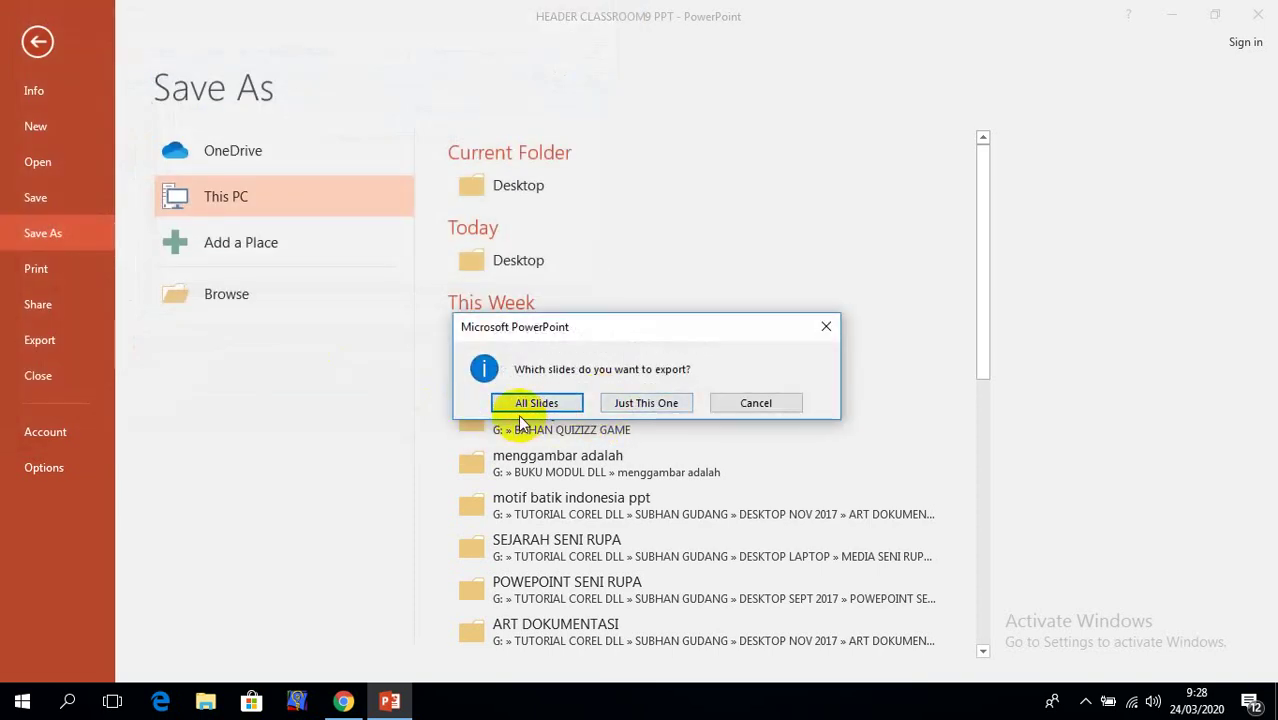
pyautogui.click(656, 407)
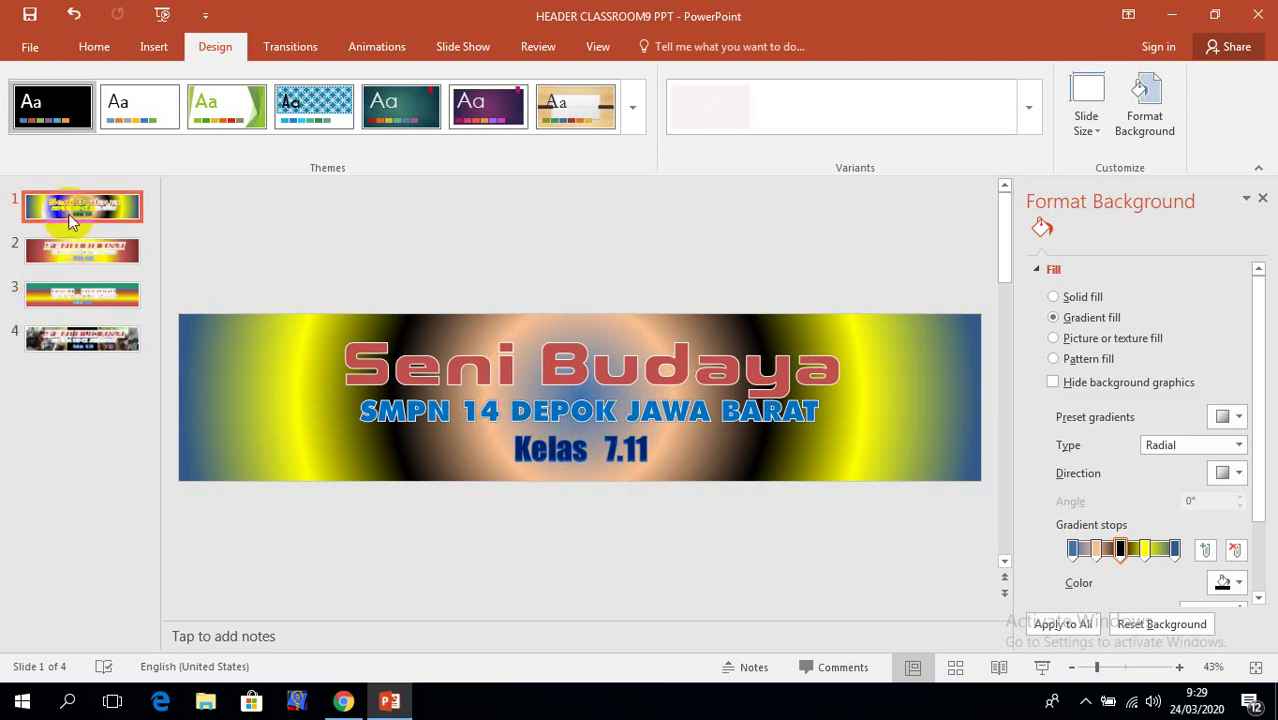
# - Duplicate slide 3 and go to the new copy at slide 4
pyautogui.click(97, 298)
pyautogui.rightClick(102, 302)
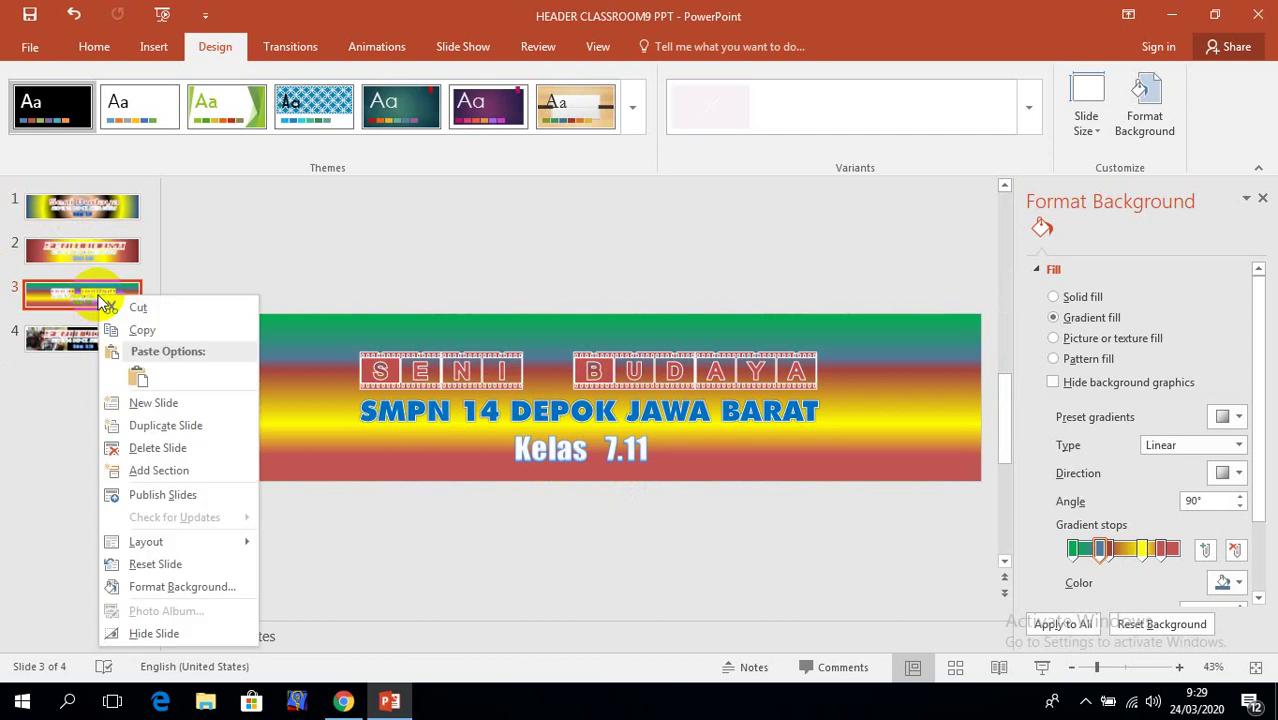
pyautogui.click(168, 425)
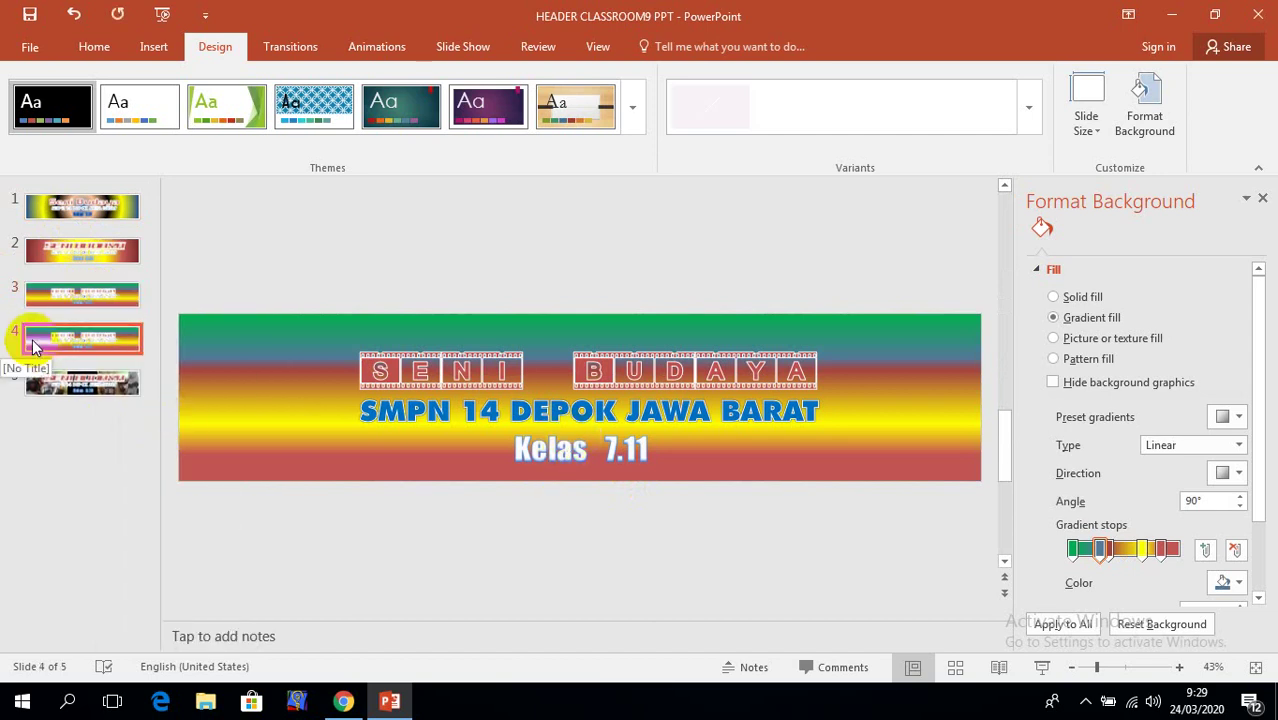
pyautogui.click(33, 345)
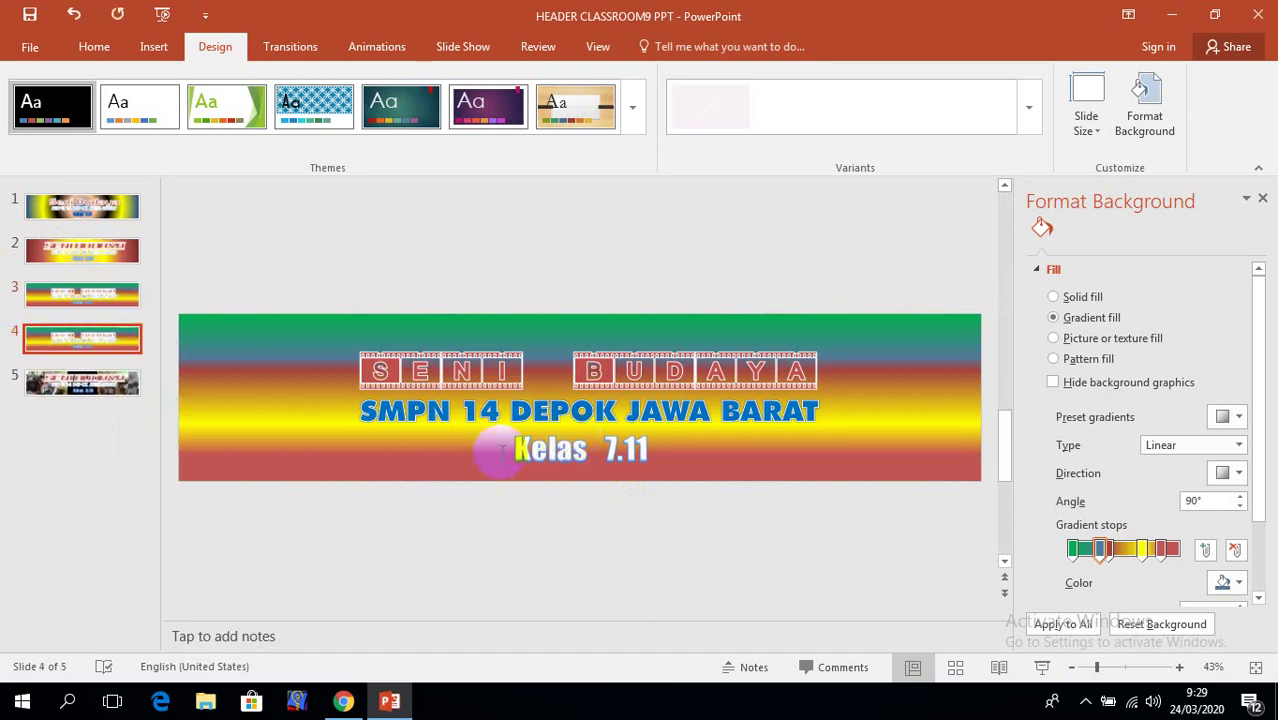
# - Change the copy's class line from Kelas 7.11 to Kelas 7.12
pyautogui.click(647, 443)
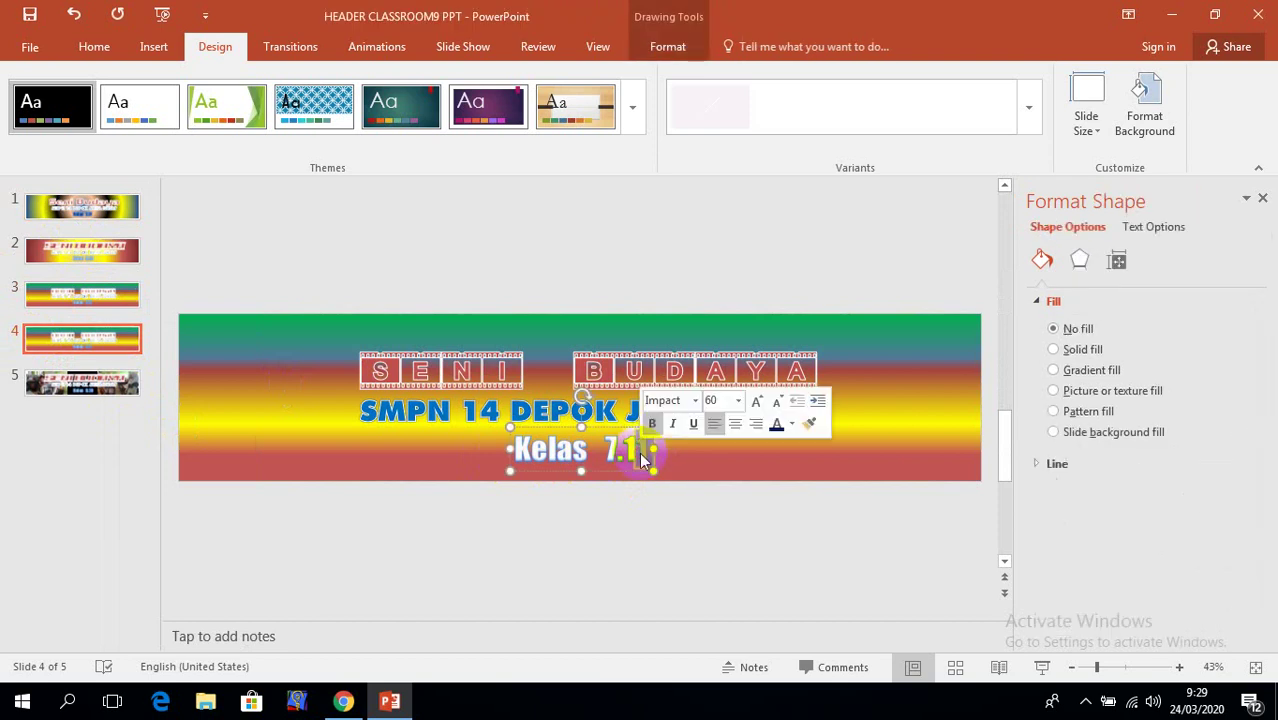
pyautogui.write('2')
pyautogui.click(687, 513)
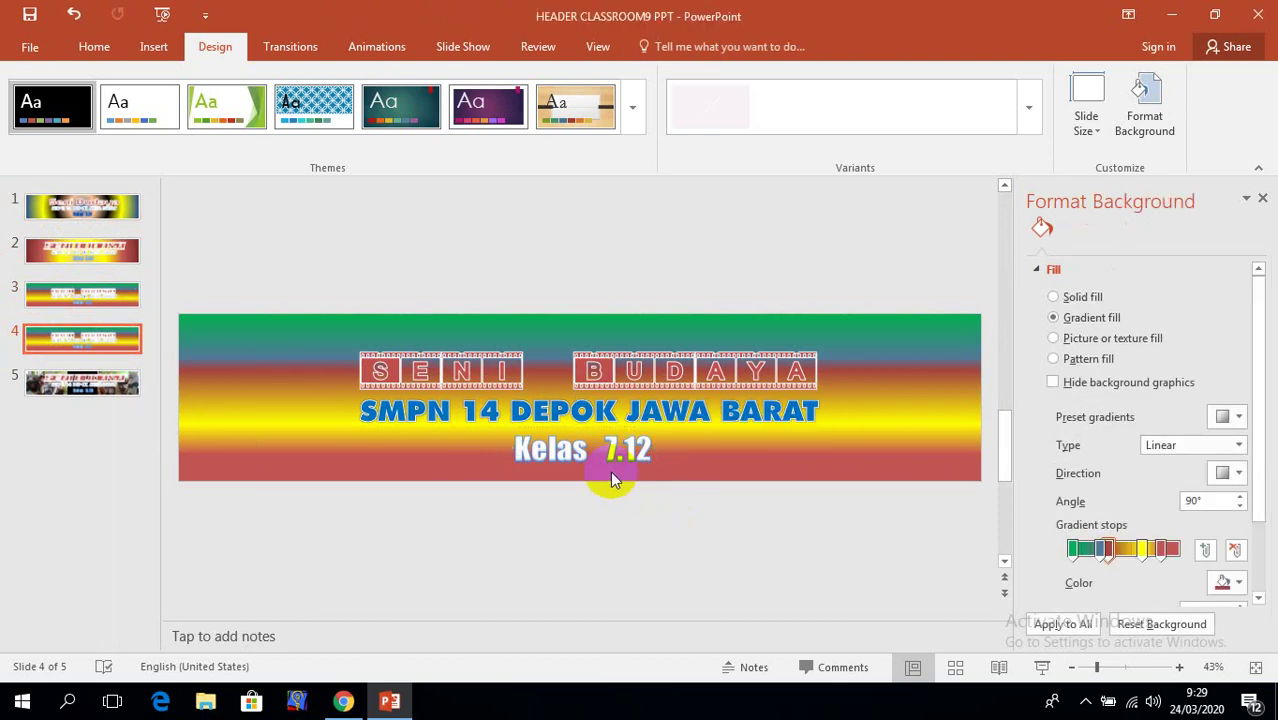
# - Recolour the Kelas 7.12 text box dark blue
pyautogui.click(602, 452)
pyautogui.click(637, 469)
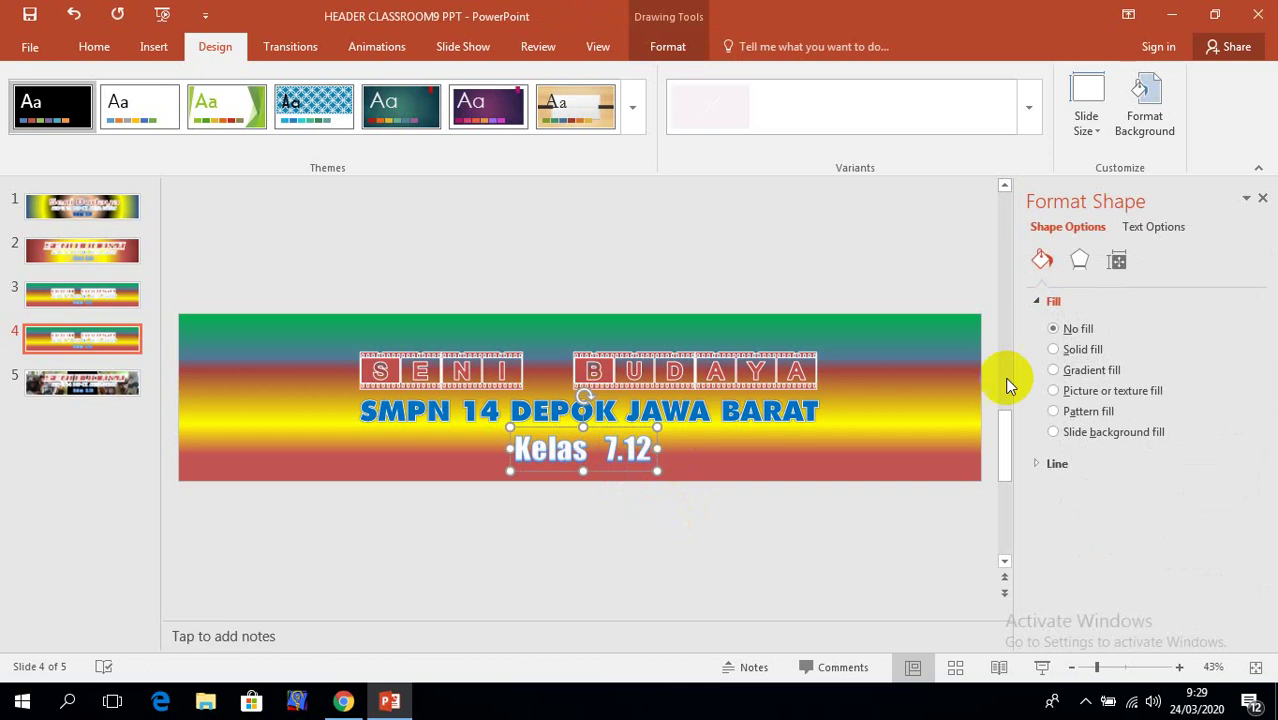
pyautogui.click(94, 47)
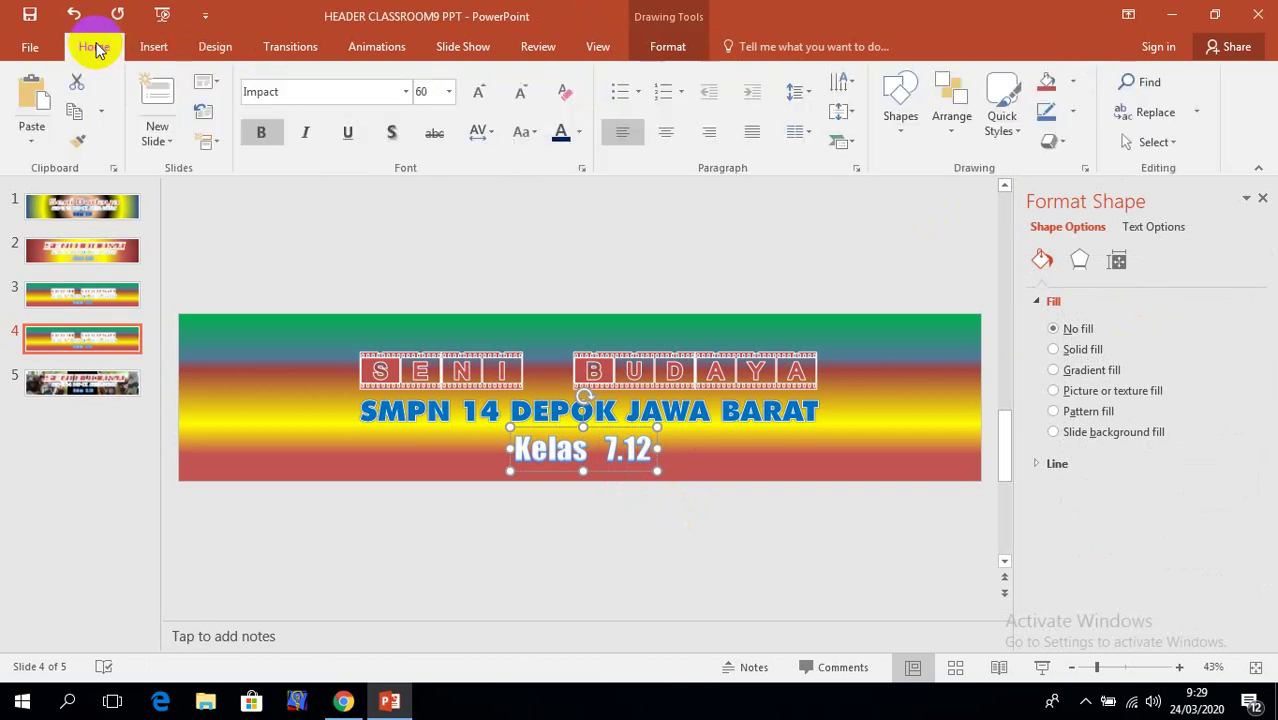
pyautogui.click(579, 131)
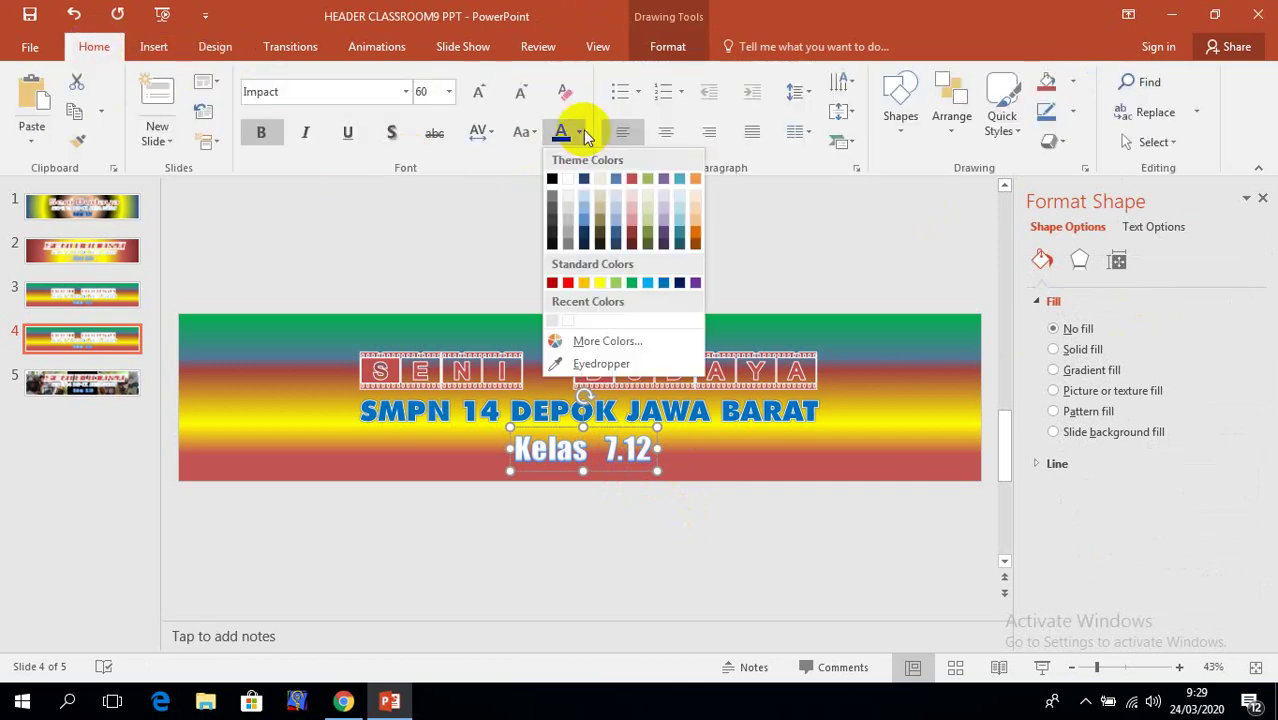
pyautogui.click(679, 284)
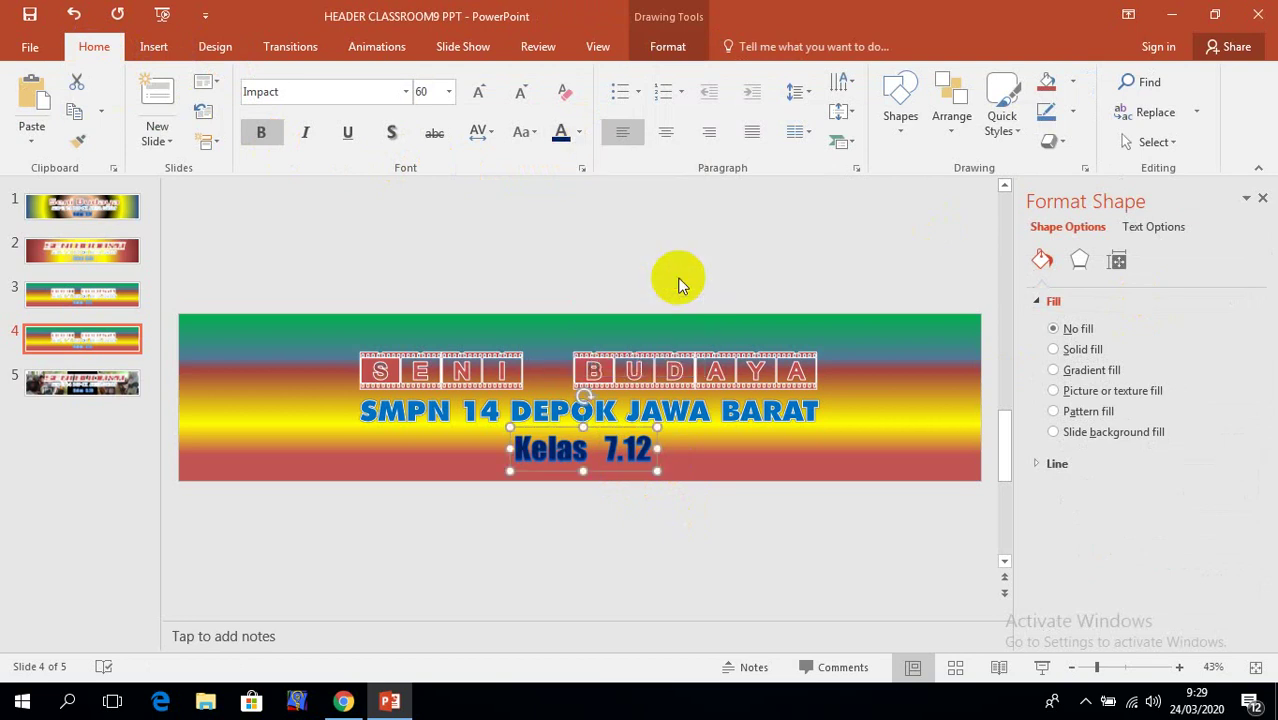
pyautogui.click(612, 366)
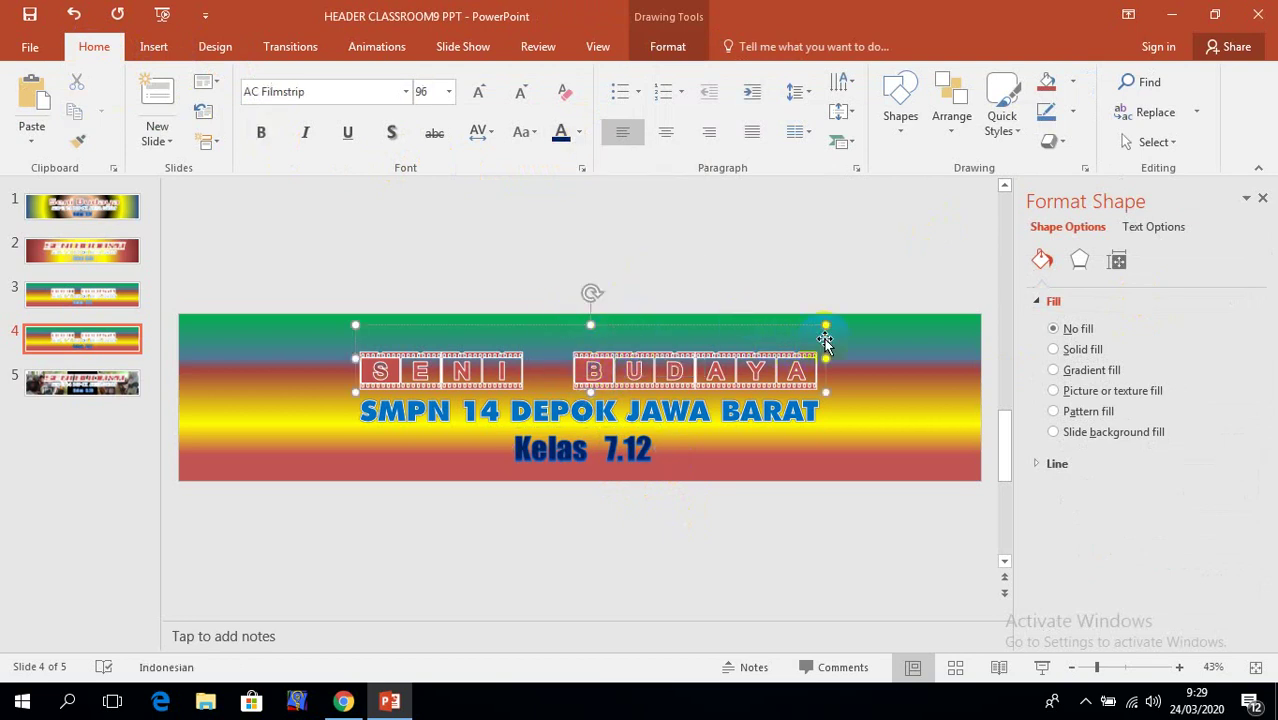
# - Set the SENI BUDAYA title font to Airstrike Outline
pyautogui.click(405, 93)
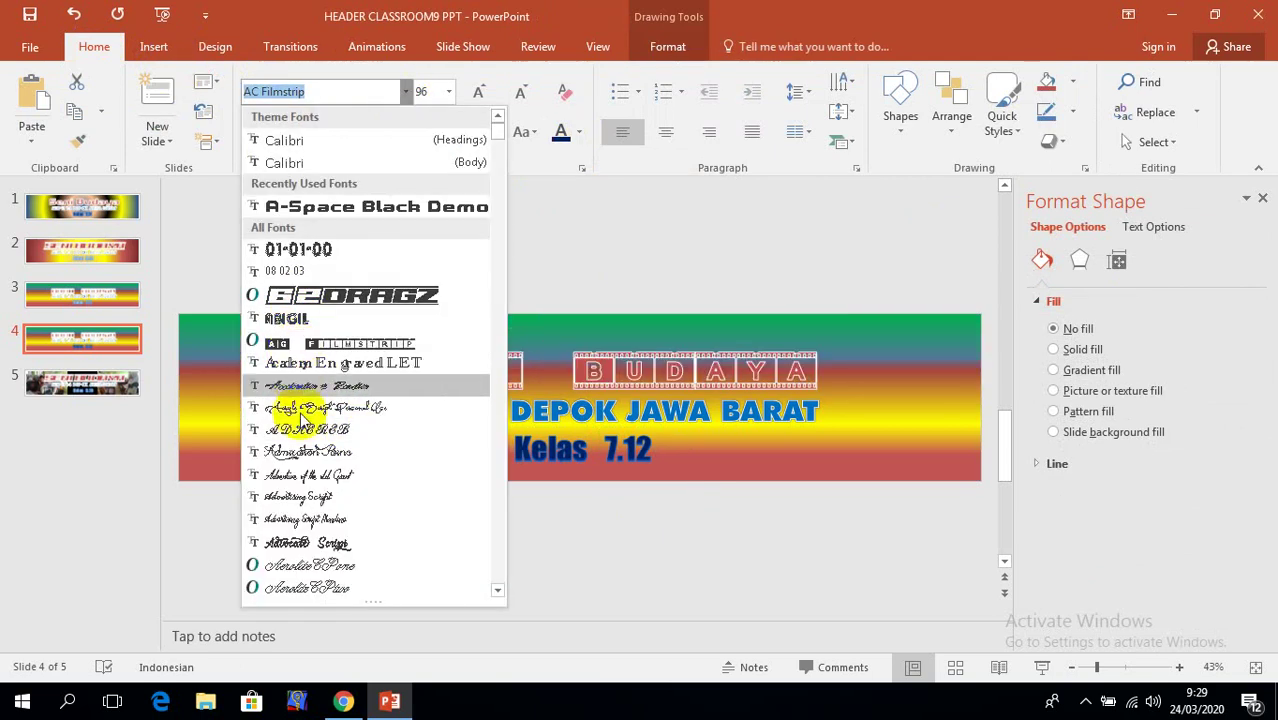
pyautogui.scroll(-2, 322, 500)
pyautogui.scroll(-1, 324, 505)
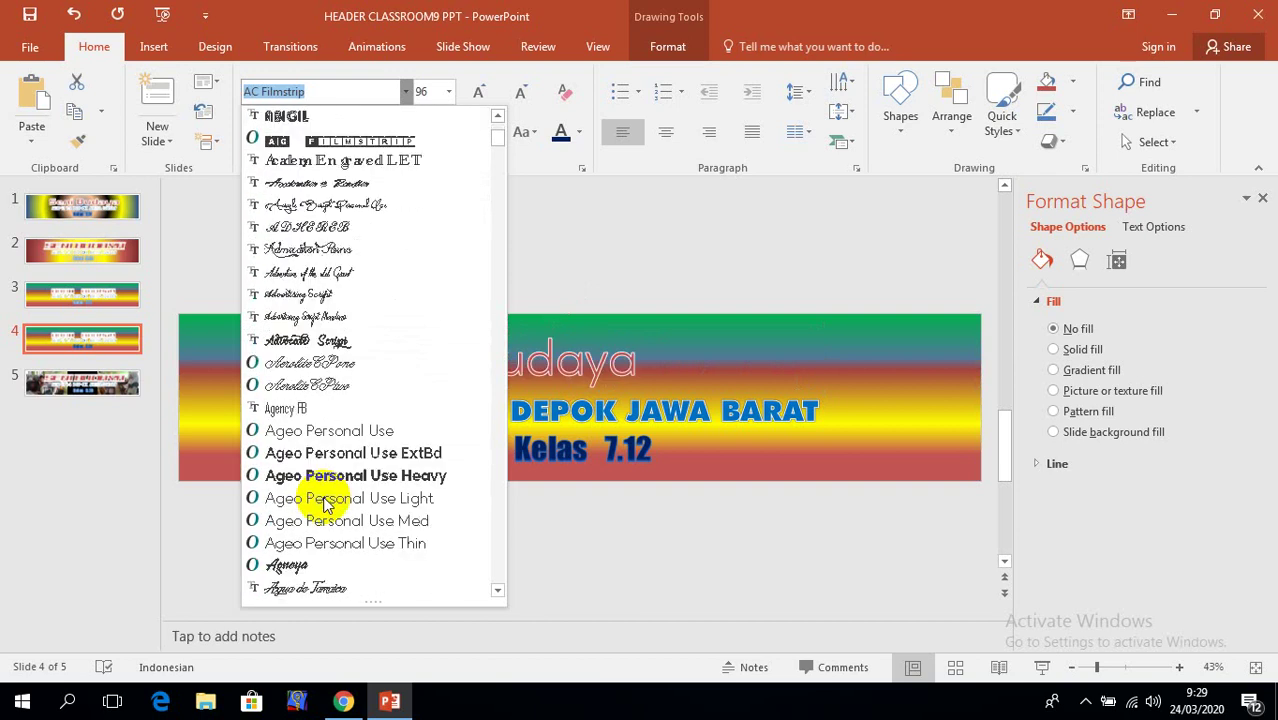
pyautogui.scroll(-2, 324, 505)
pyautogui.scroll(-1, 322, 507)
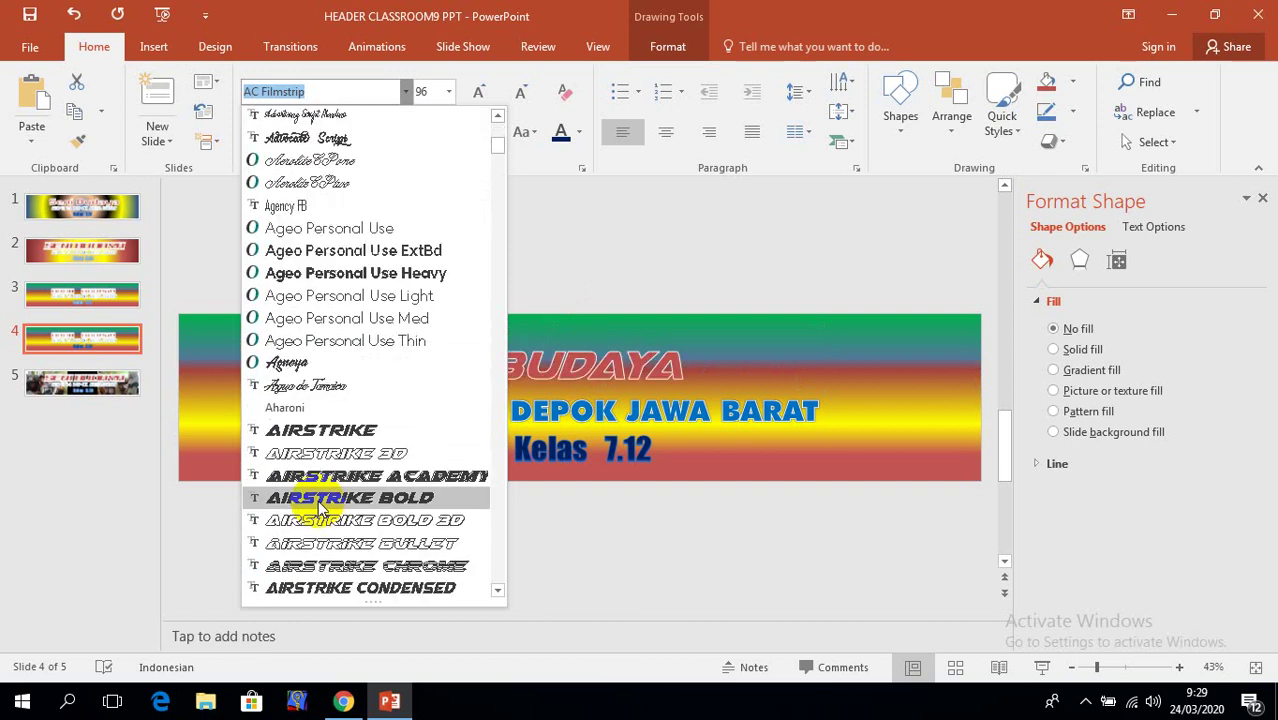
pyautogui.scroll(-2, 320, 505)
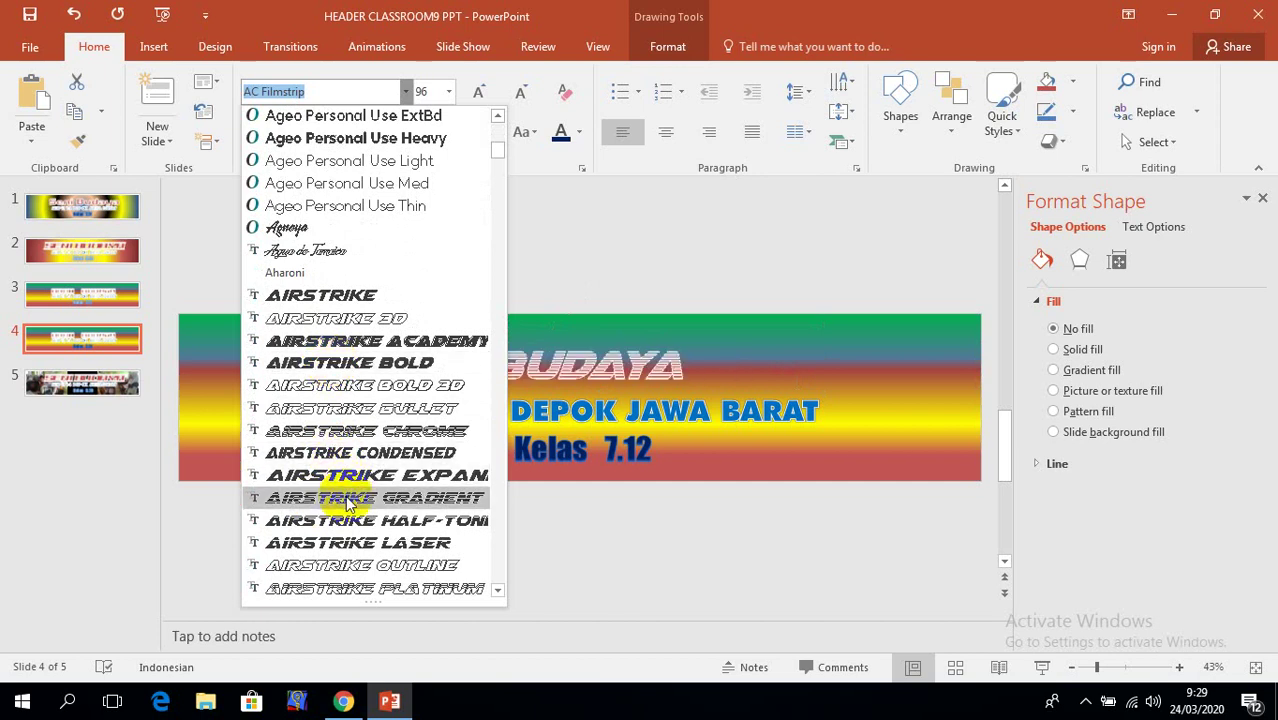
pyautogui.click(362, 567)
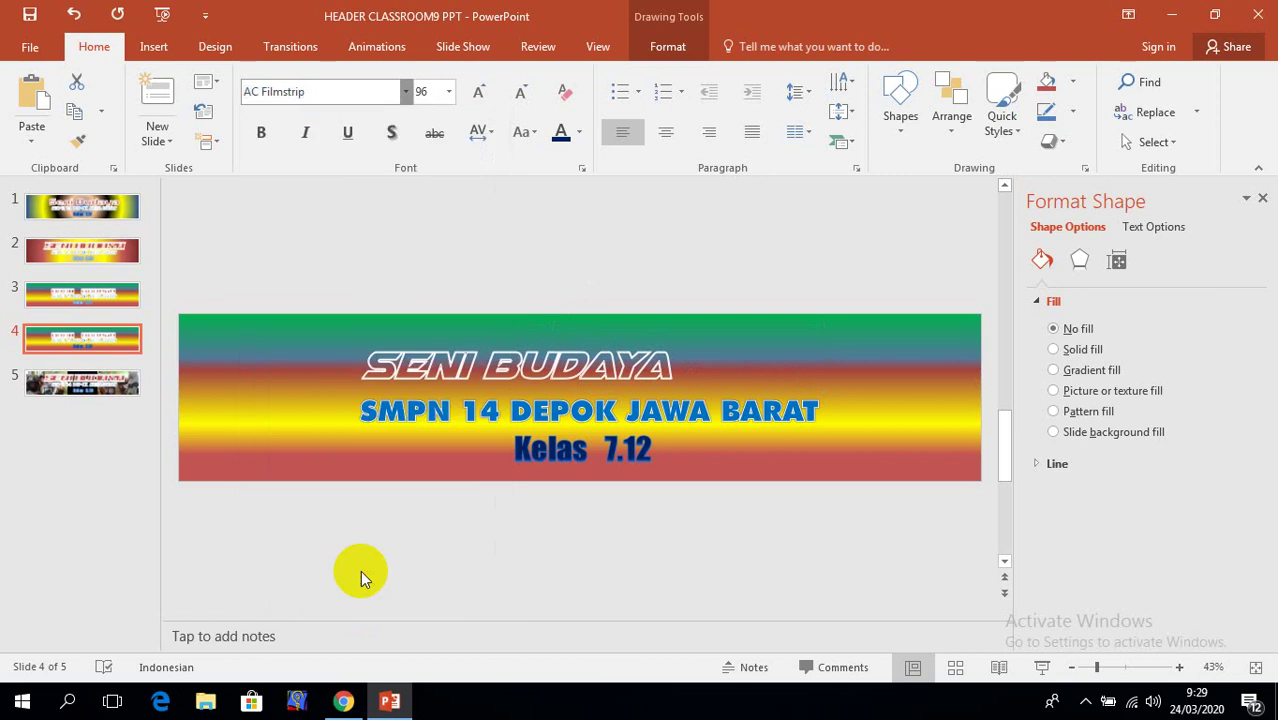
# - Enlarge the title to 138 pt and nudge it slightly higher
pyautogui.click(478, 94)
pyautogui.click(478, 94)
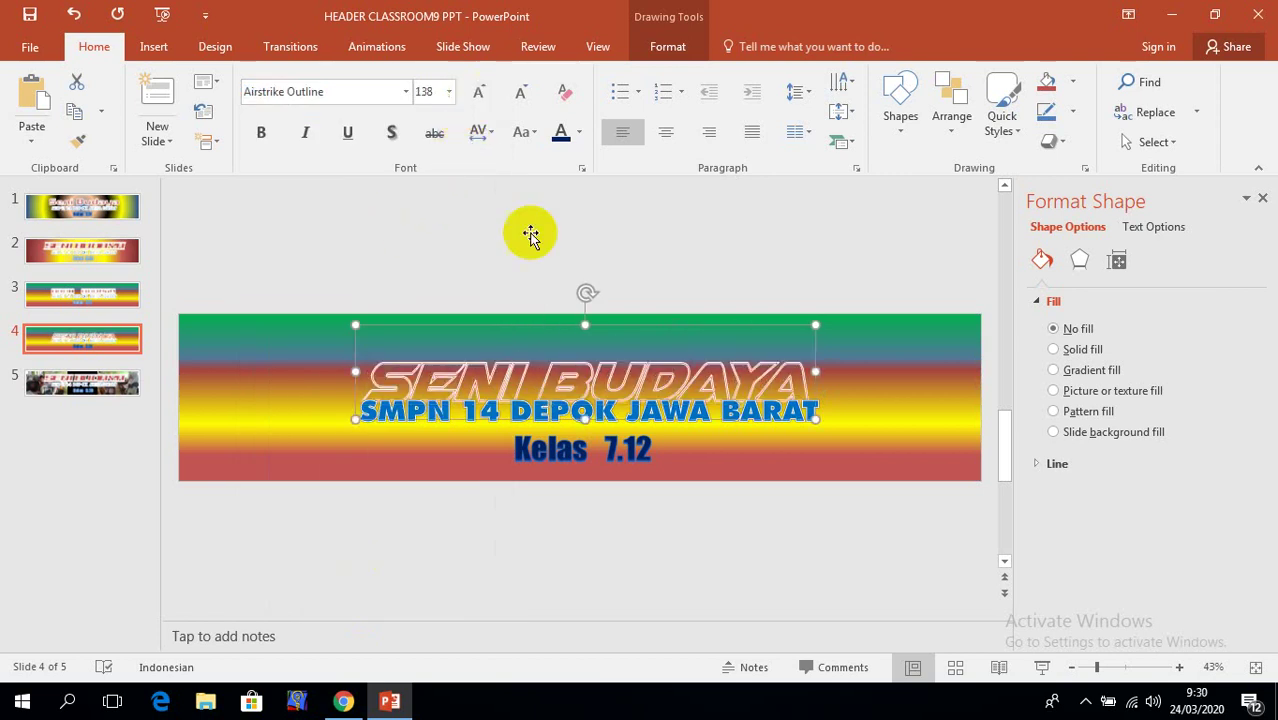
pyautogui.moveTo(608, 324); pyautogui.dragTo(597, 310)
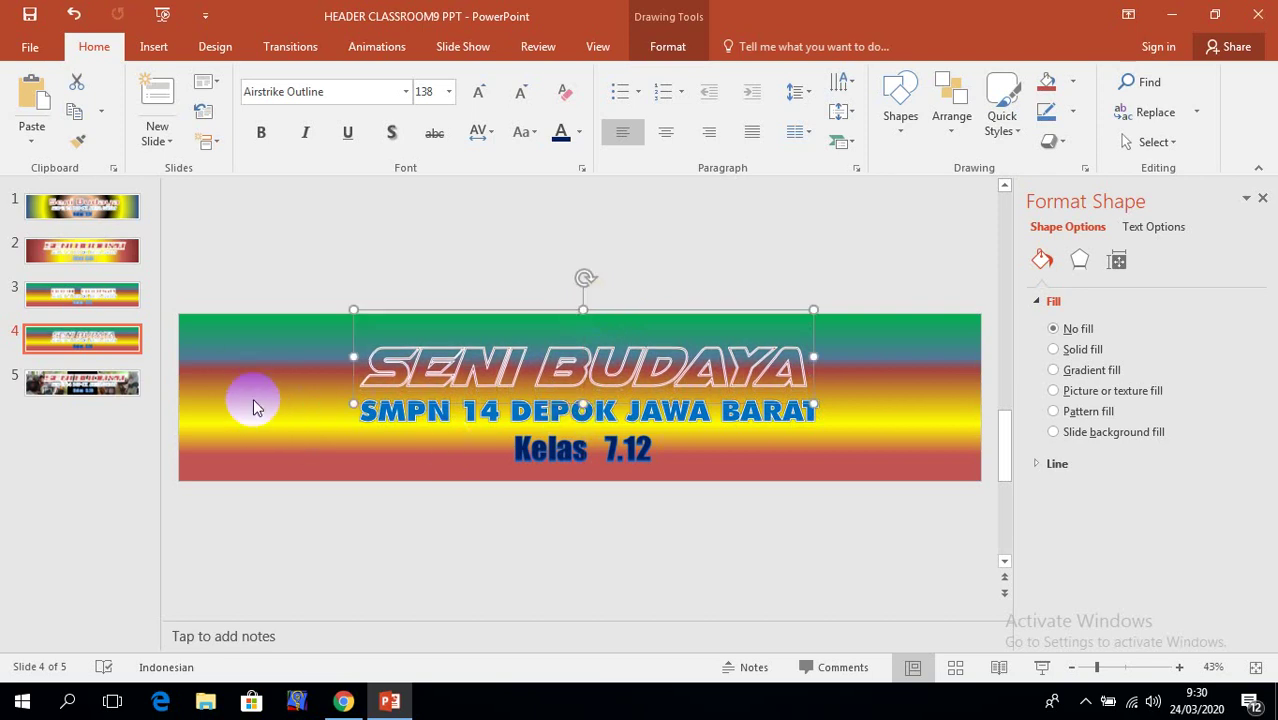
# - Insert photo IMG_20200305_133129 from the Desktop's FOTO SISWA folder onto slide 4
pyautogui.click(593, 547)
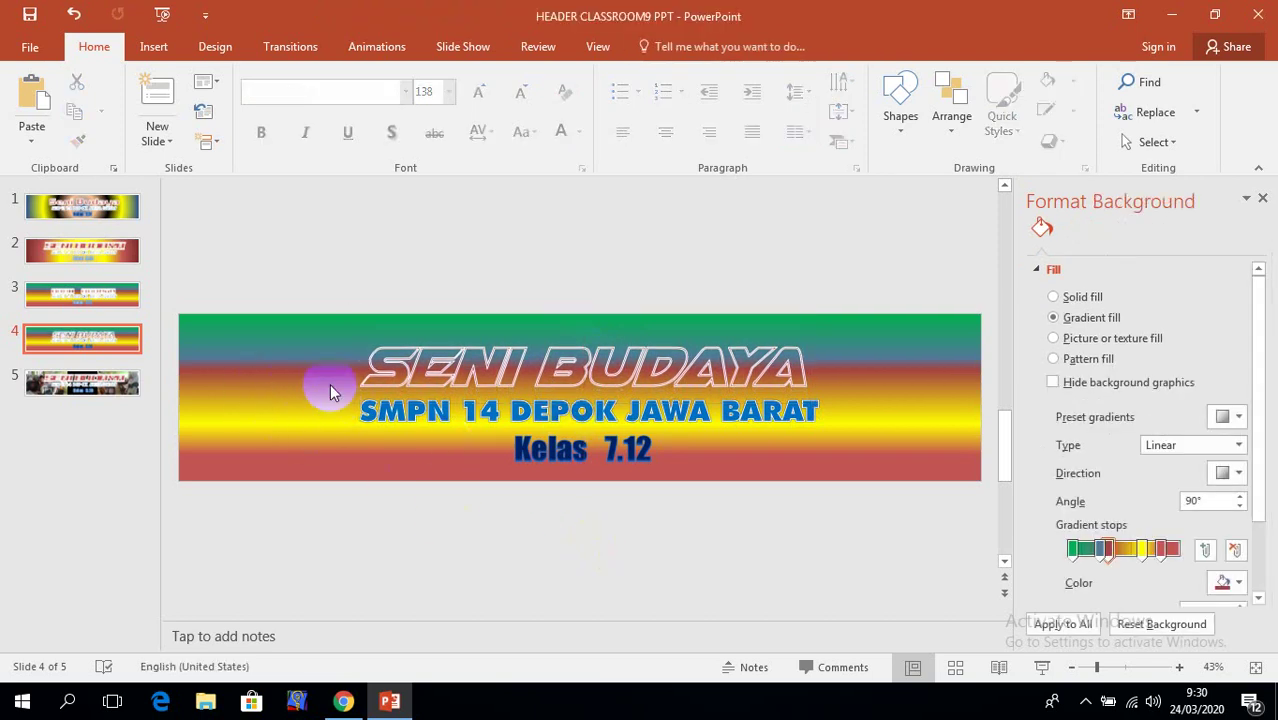
pyautogui.click(150, 47)
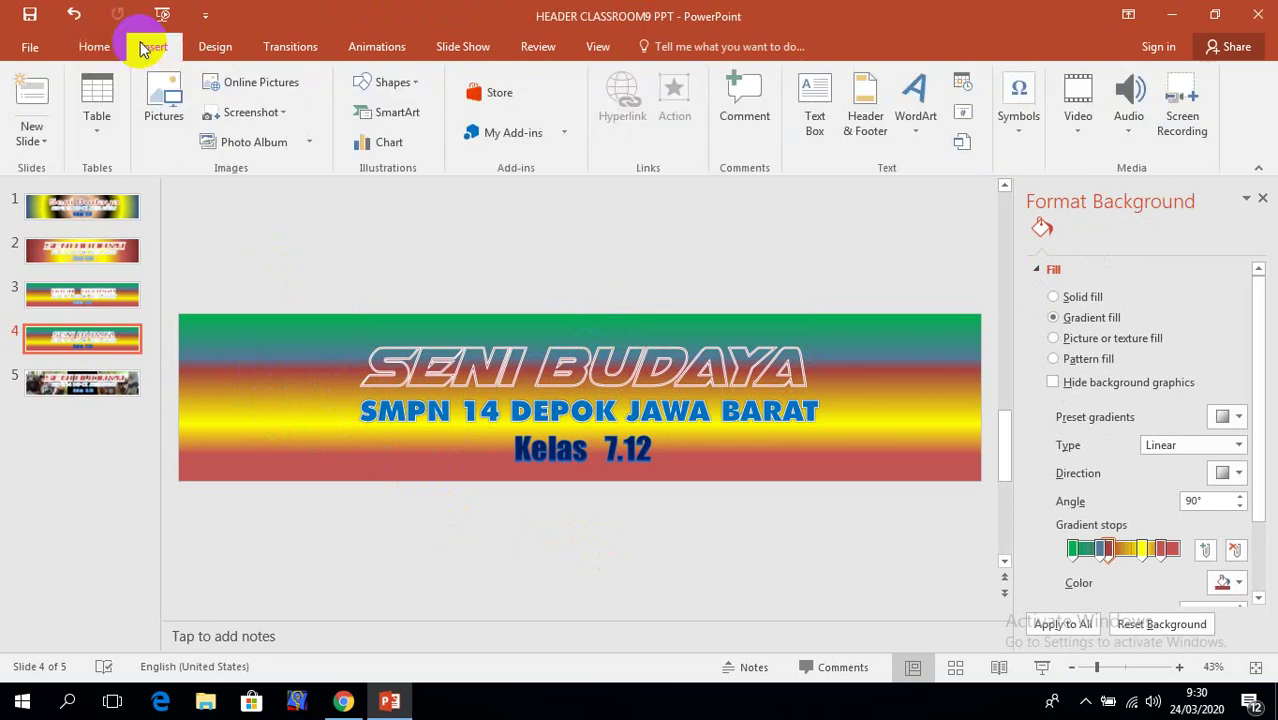
pyautogui.click(158, 96)
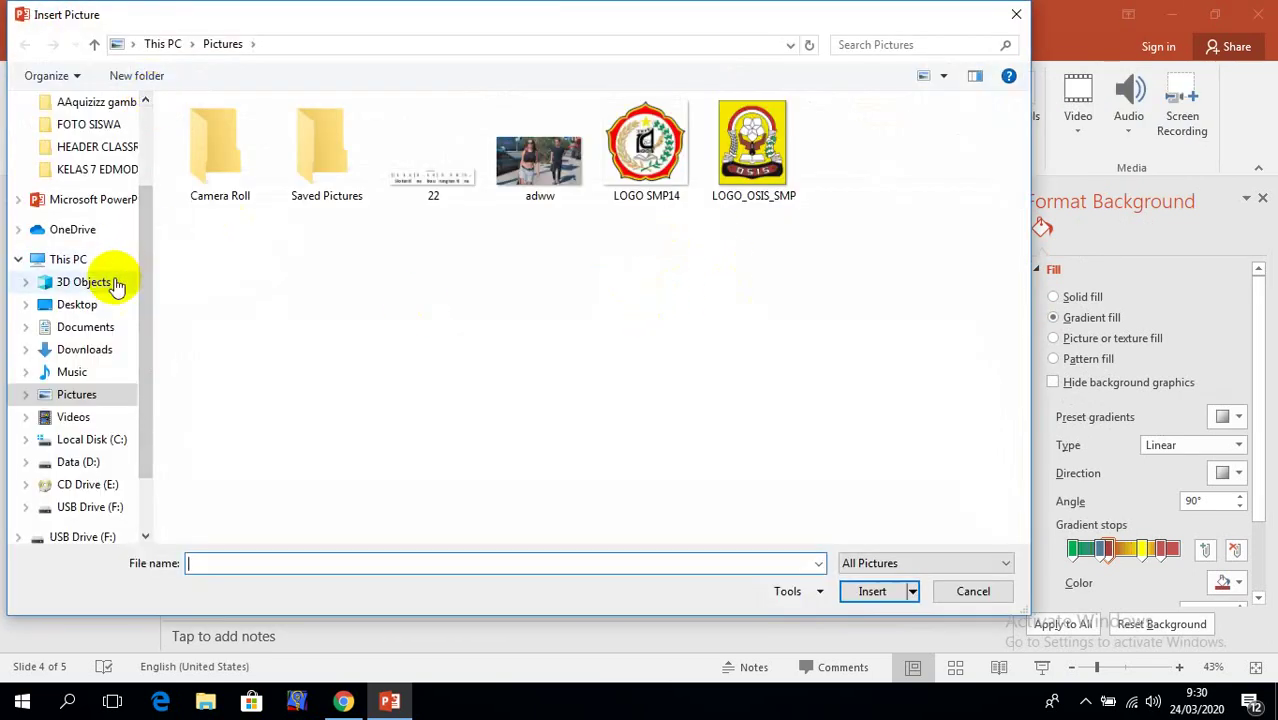
pyautogui.click(80, 305)
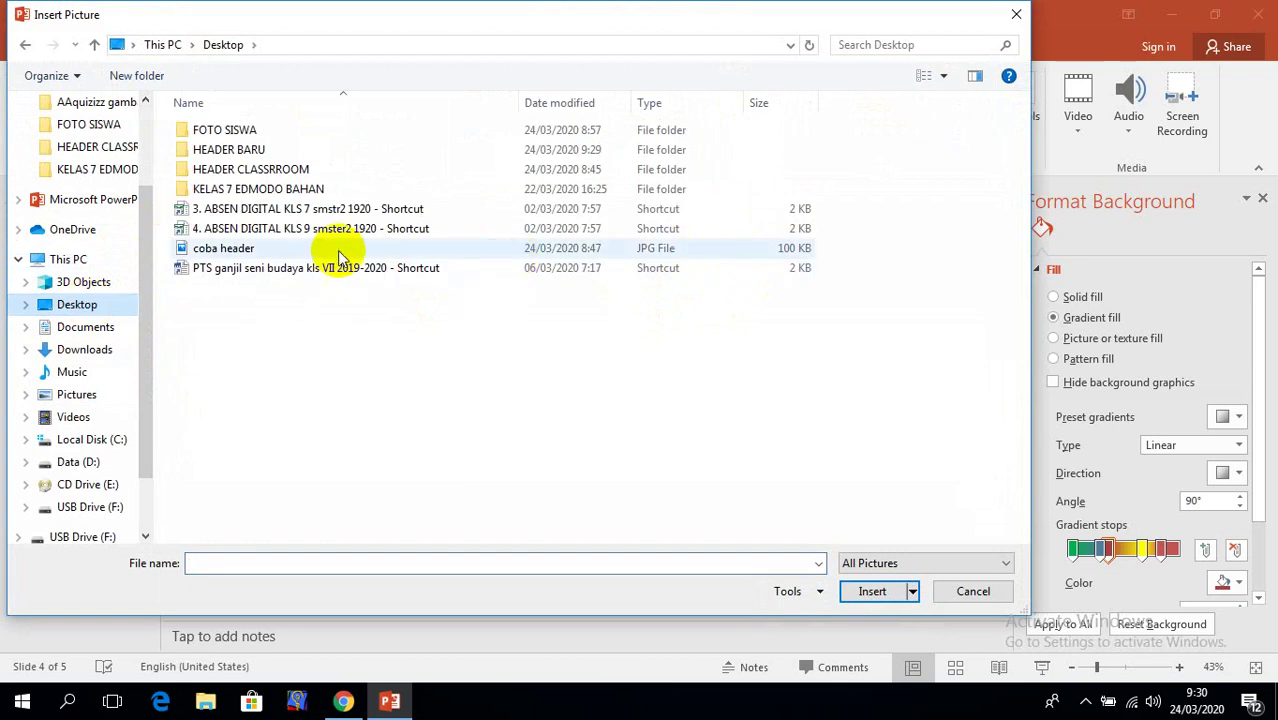
pyautogui.doubleClick(230, 130)
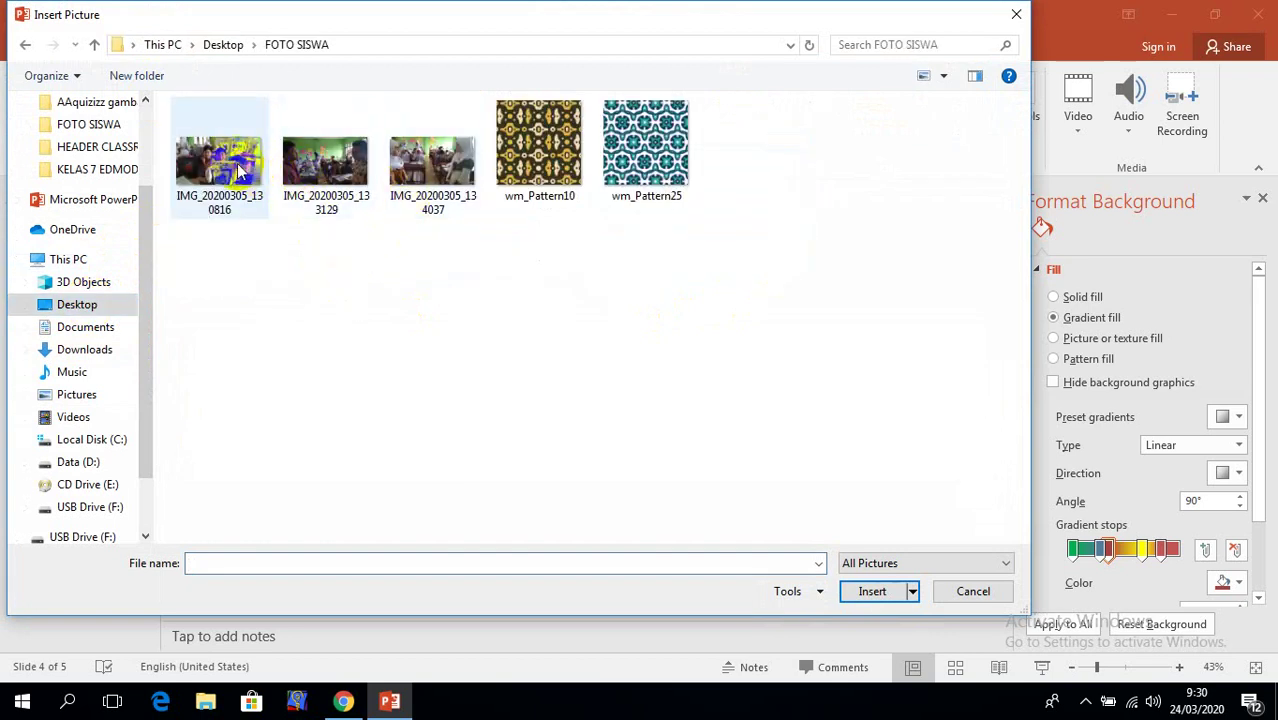
pyautogui.click(240, 172)
pyautogui.click(330, 168)
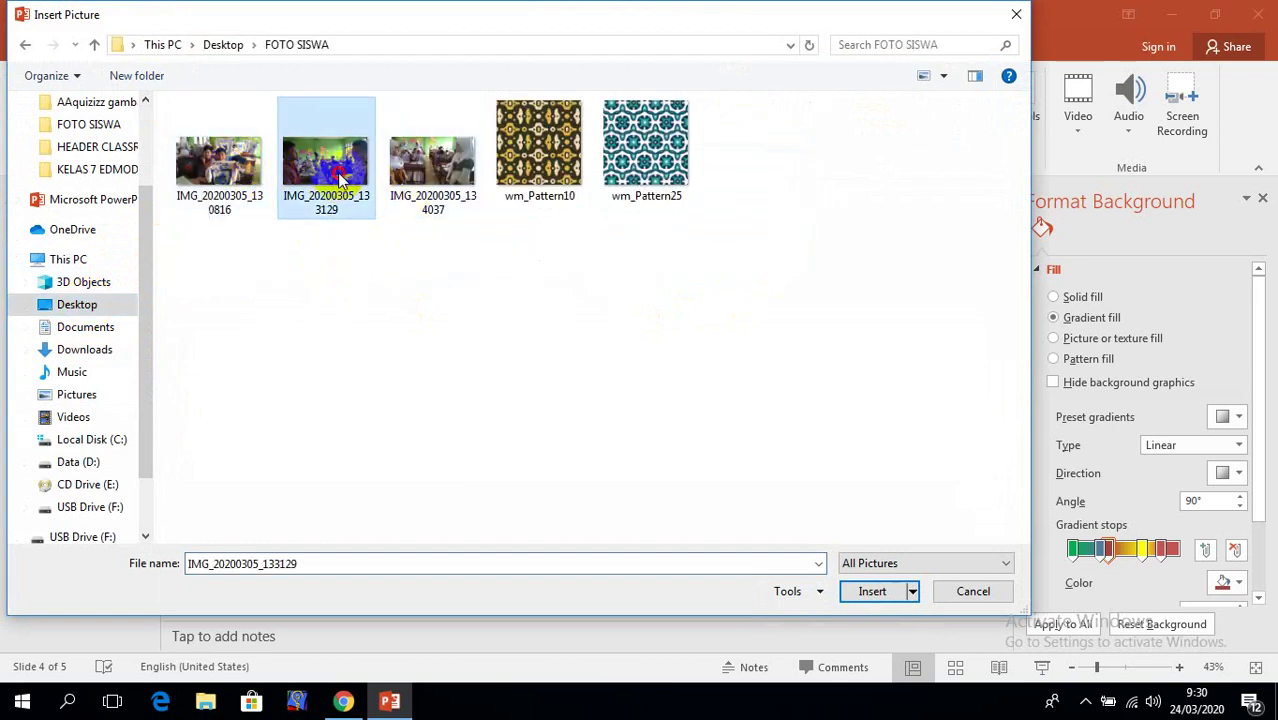
pyautogui.click(870, 591)
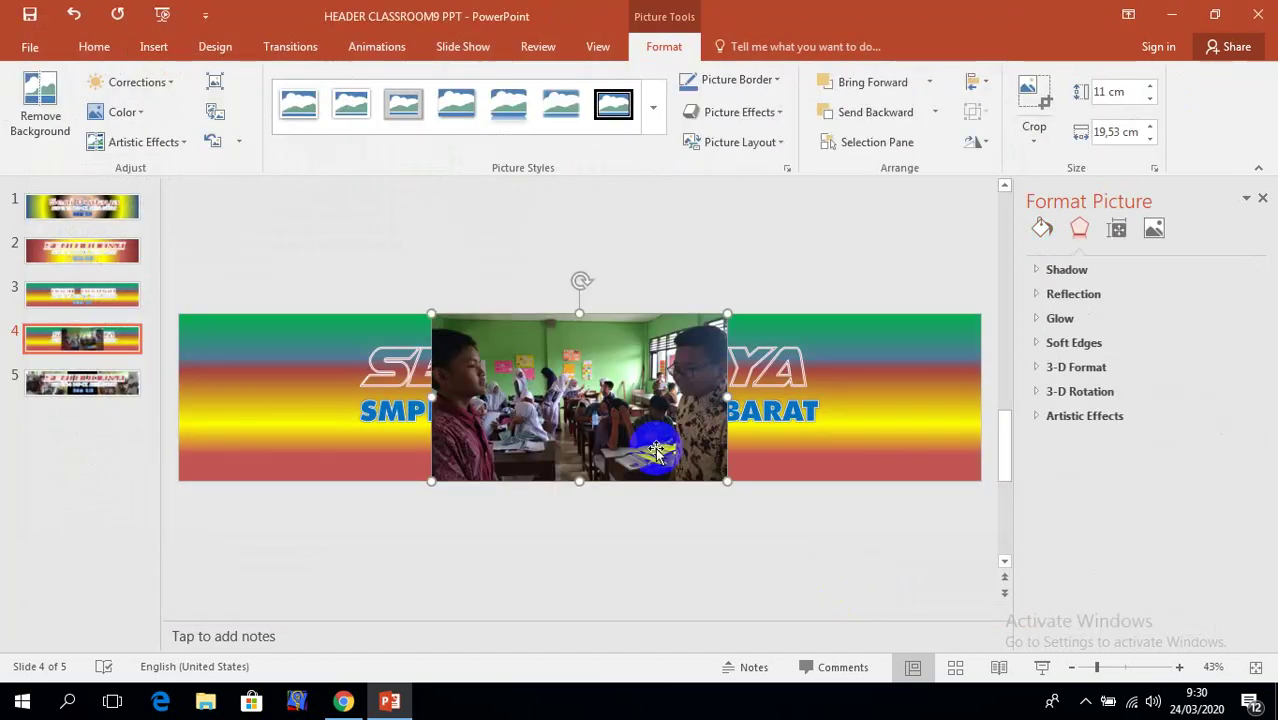
# - Move that photo to the banner's left edge and send it behind the text
pyautogui.moveTo(655, 450); pyautogui.dragTo(375, 413)
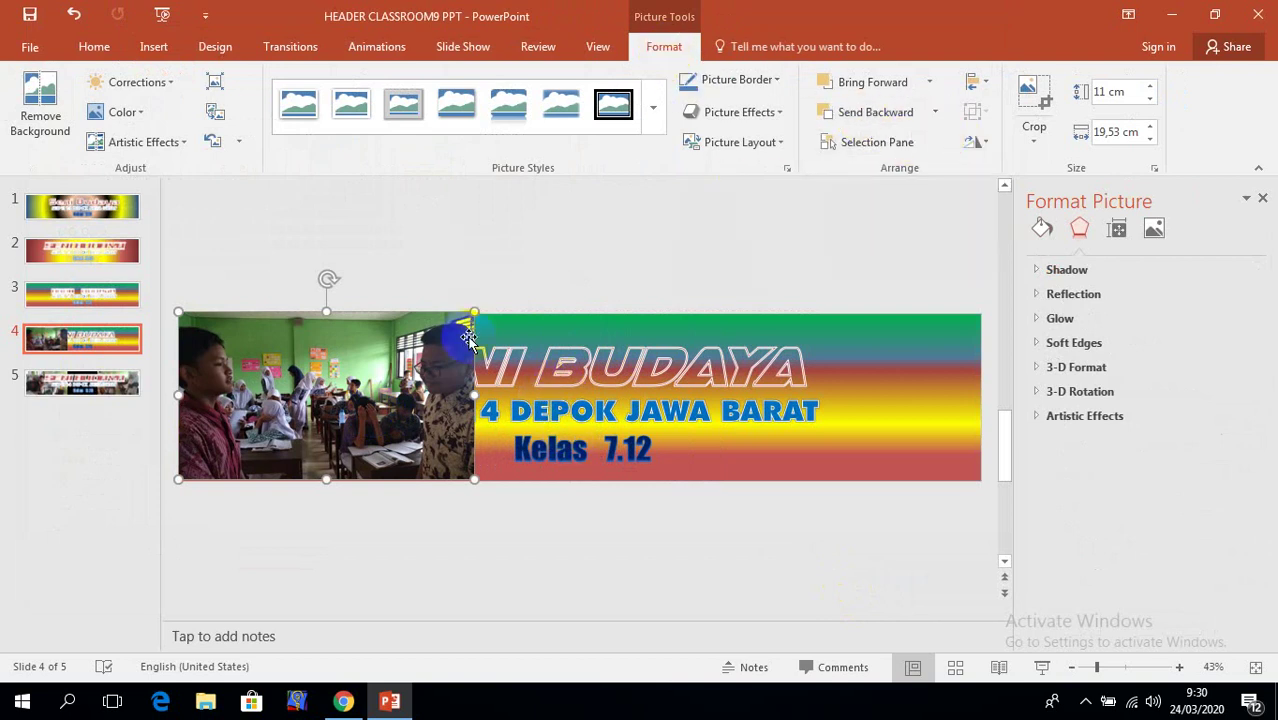
pyautogui.click(440, 380)
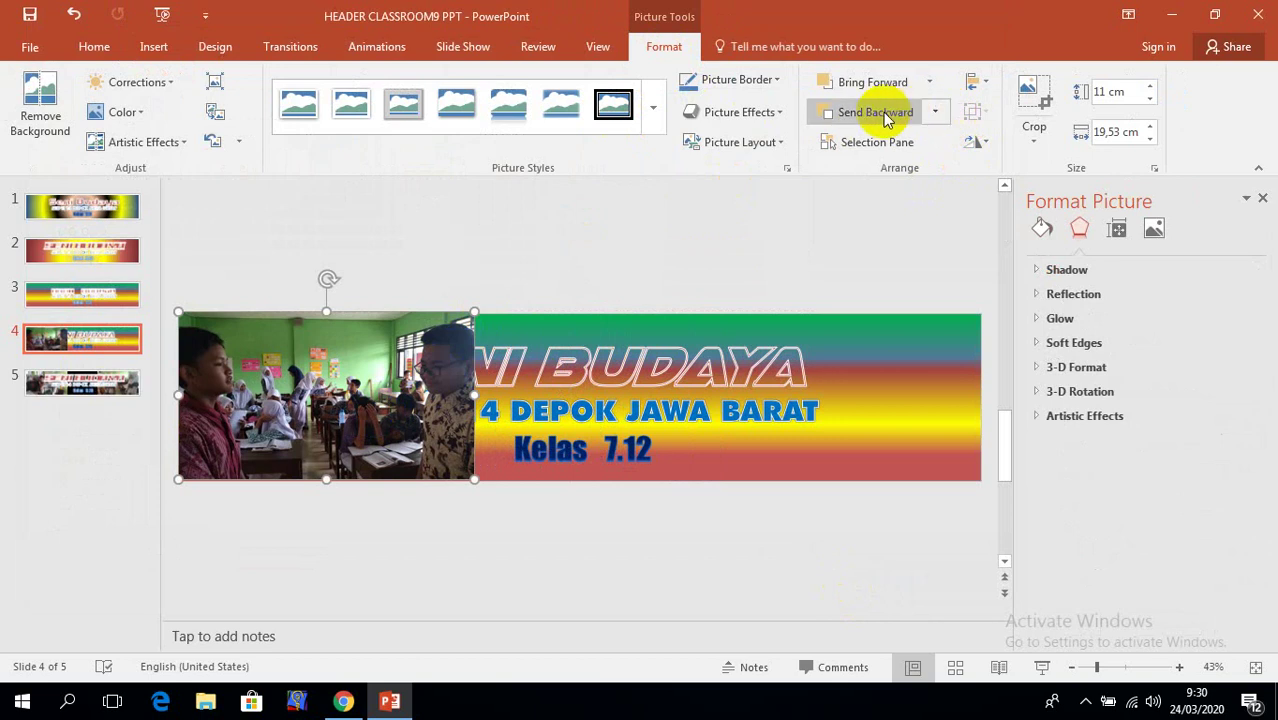
pyautogui.click(935, 118)
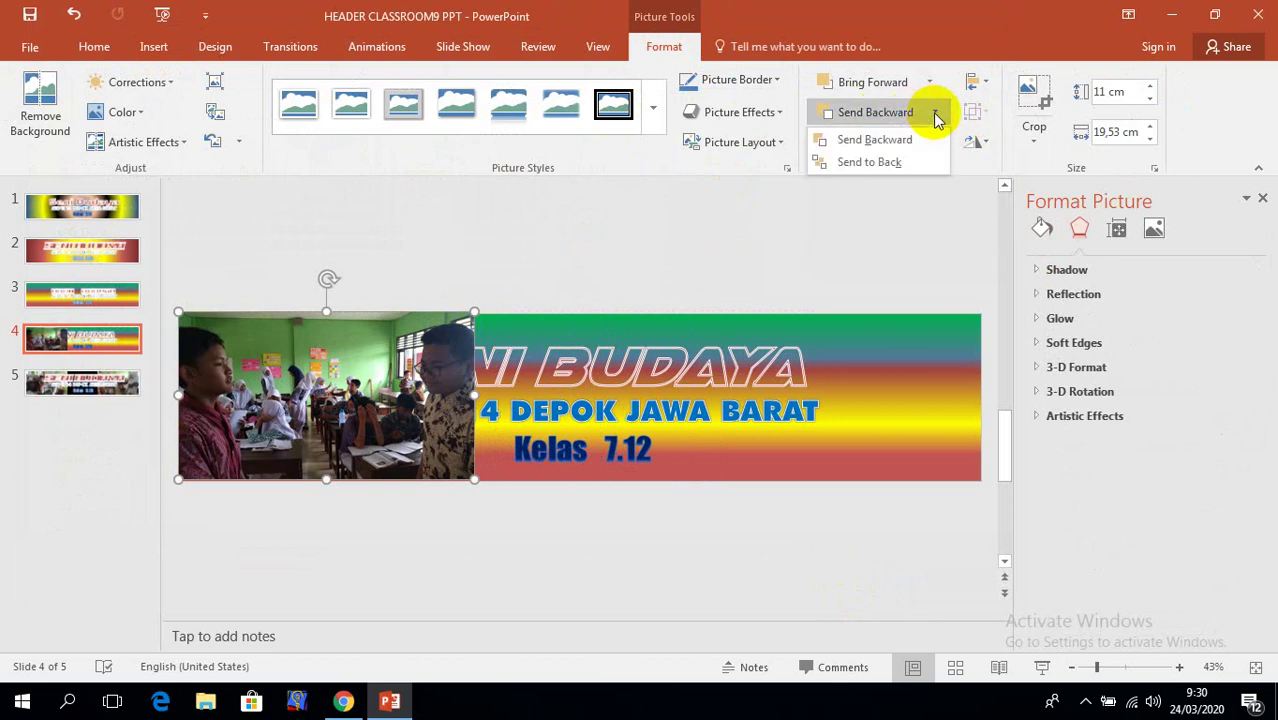
pyautogui.click(900, 163)
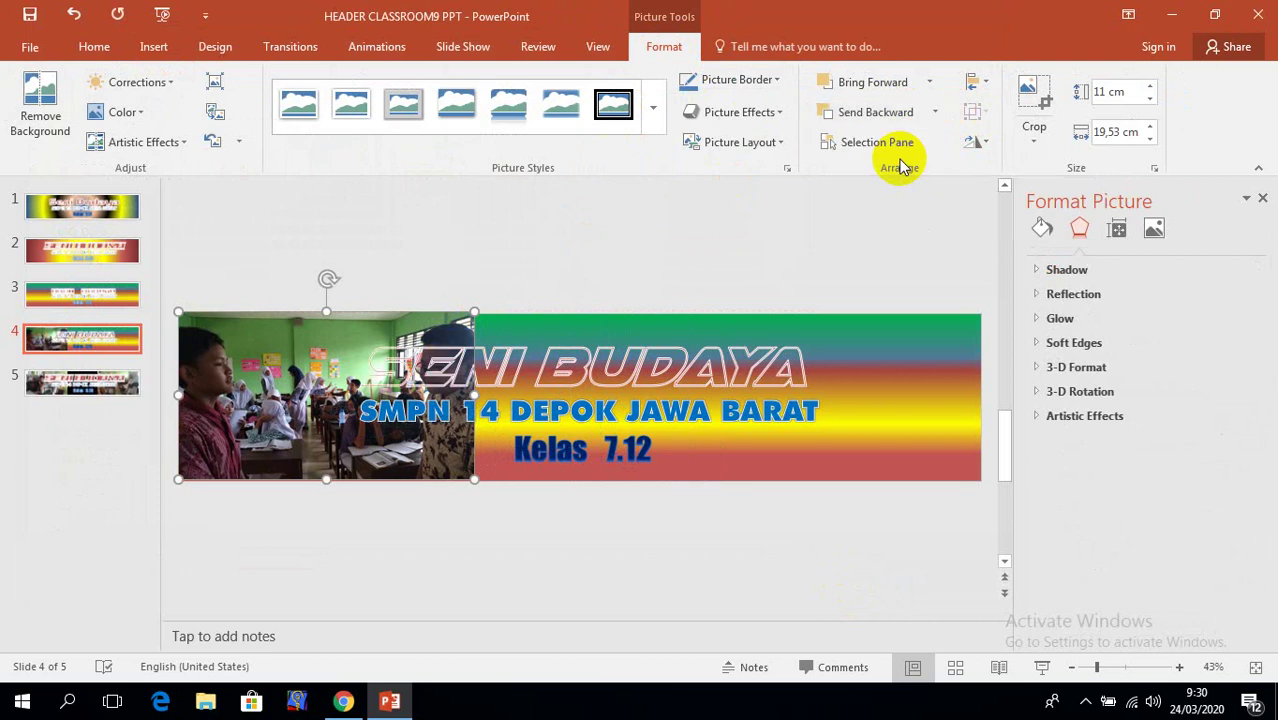
pyautogui.click(794, 543)
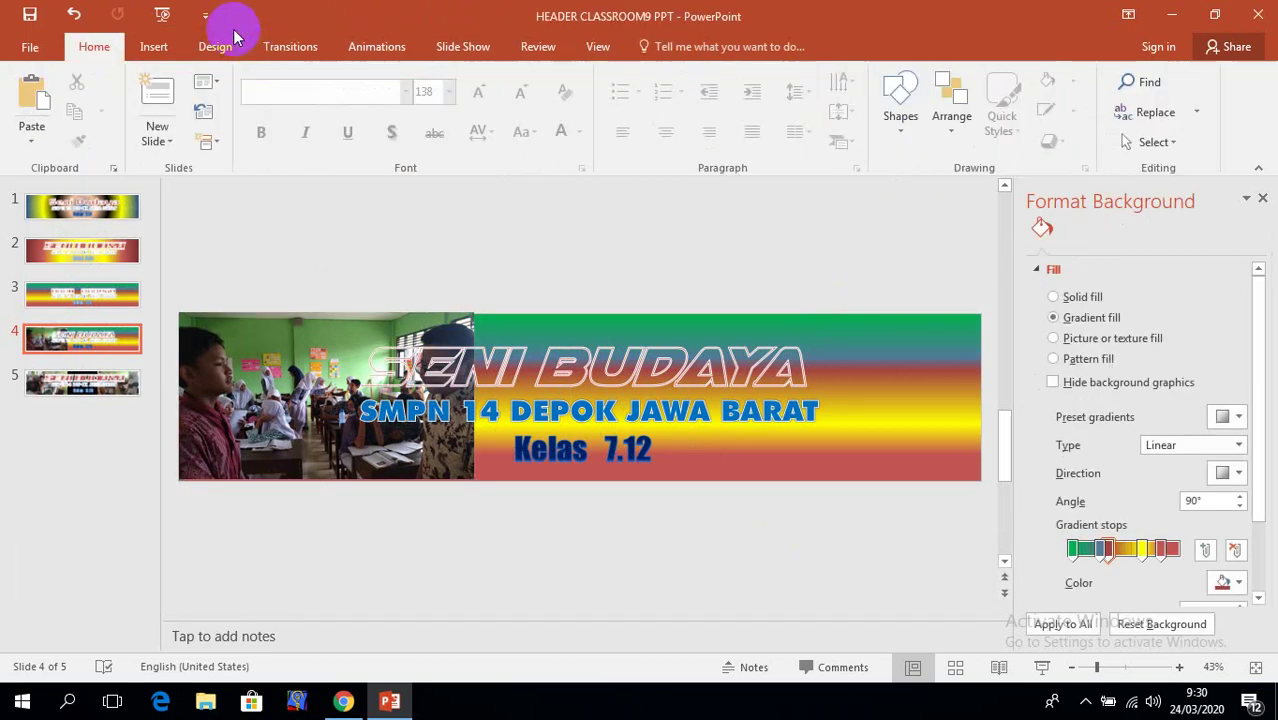
# - Insert photo IMG_20200305_134037 at the banner's right edge, behind the text
pyautogui.click(154, 47)
pyautogui.click(165, 92)
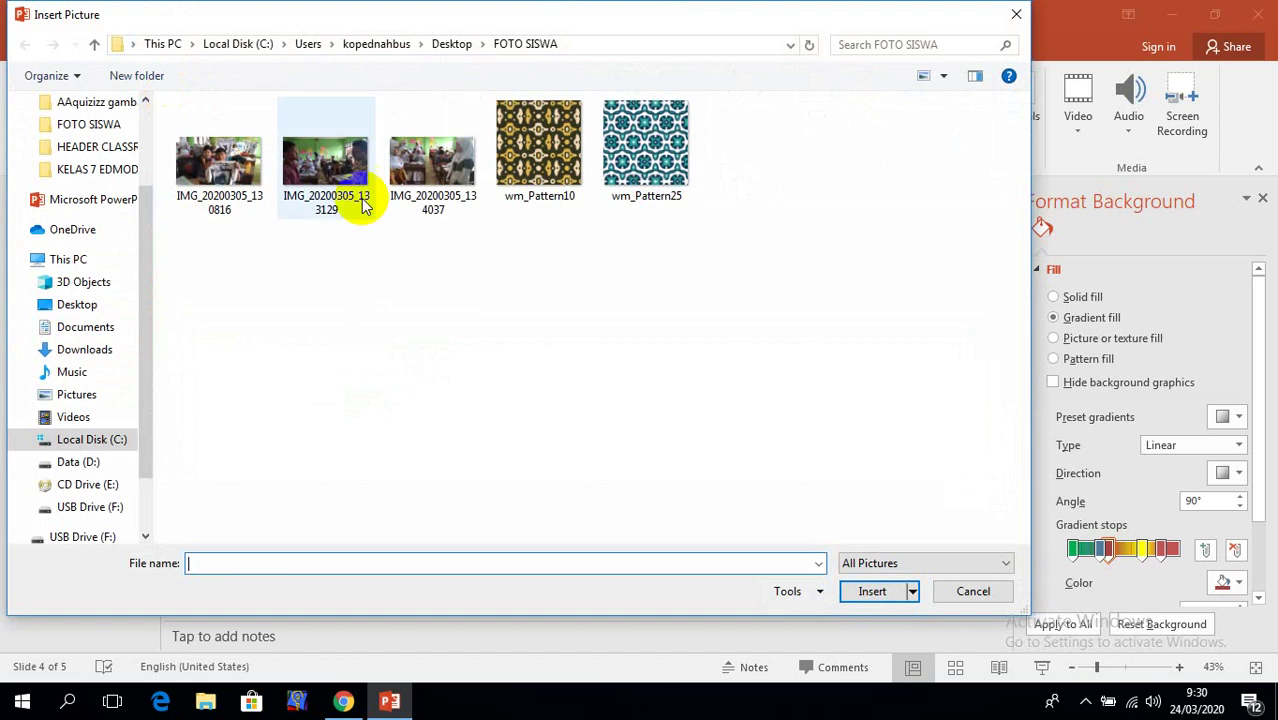
pyautogui.click(418, 178)
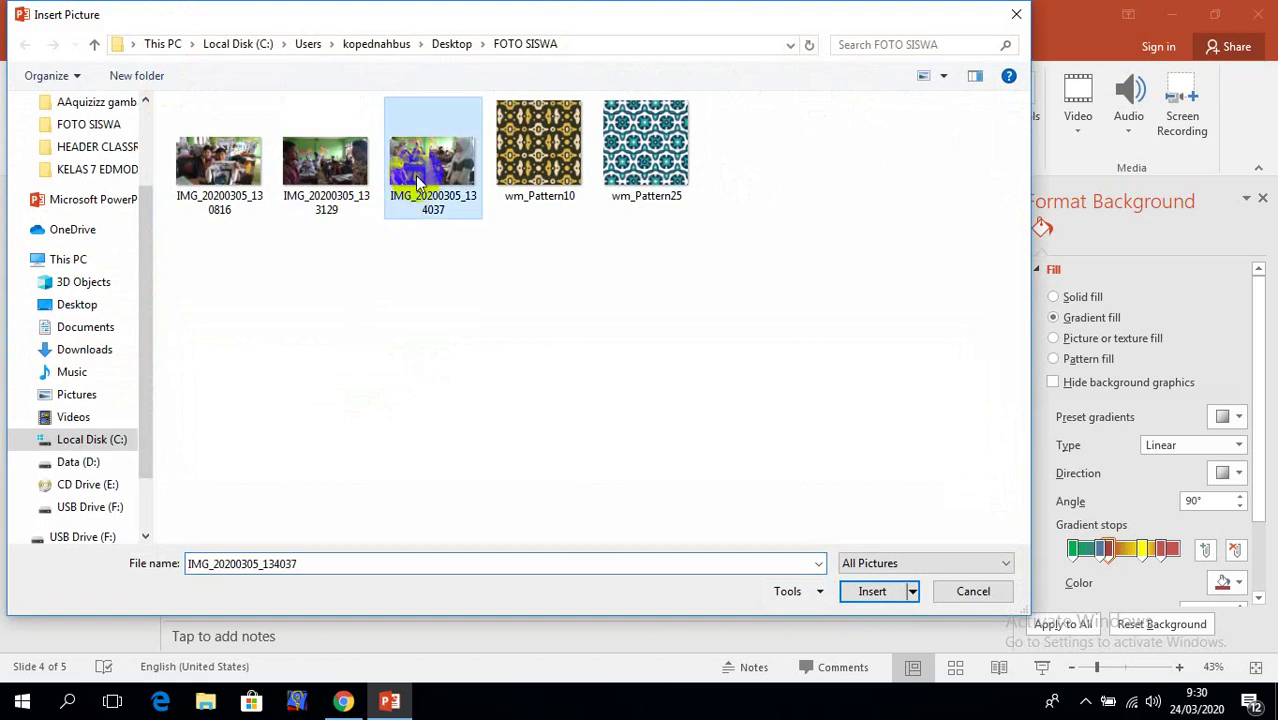
pyautogui.click(878, 592)
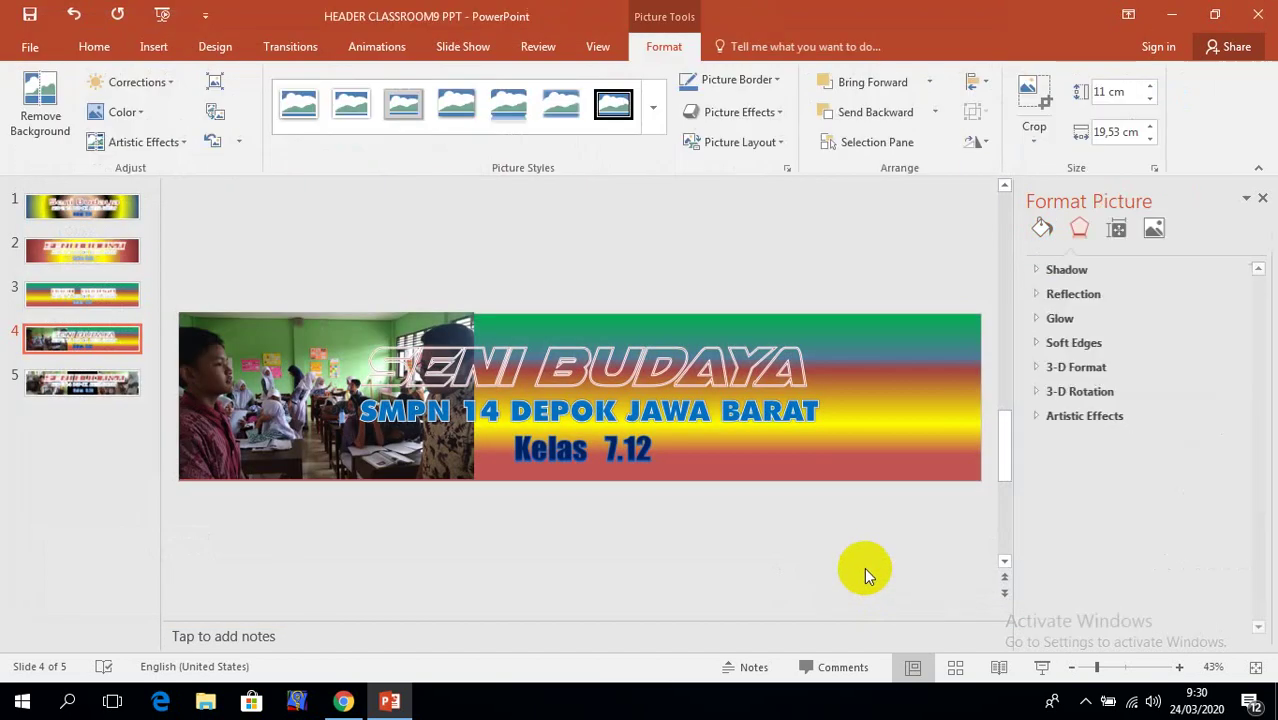
pyautogui.moveTo(555, 373); pyautogui.dragTo(808, 375)
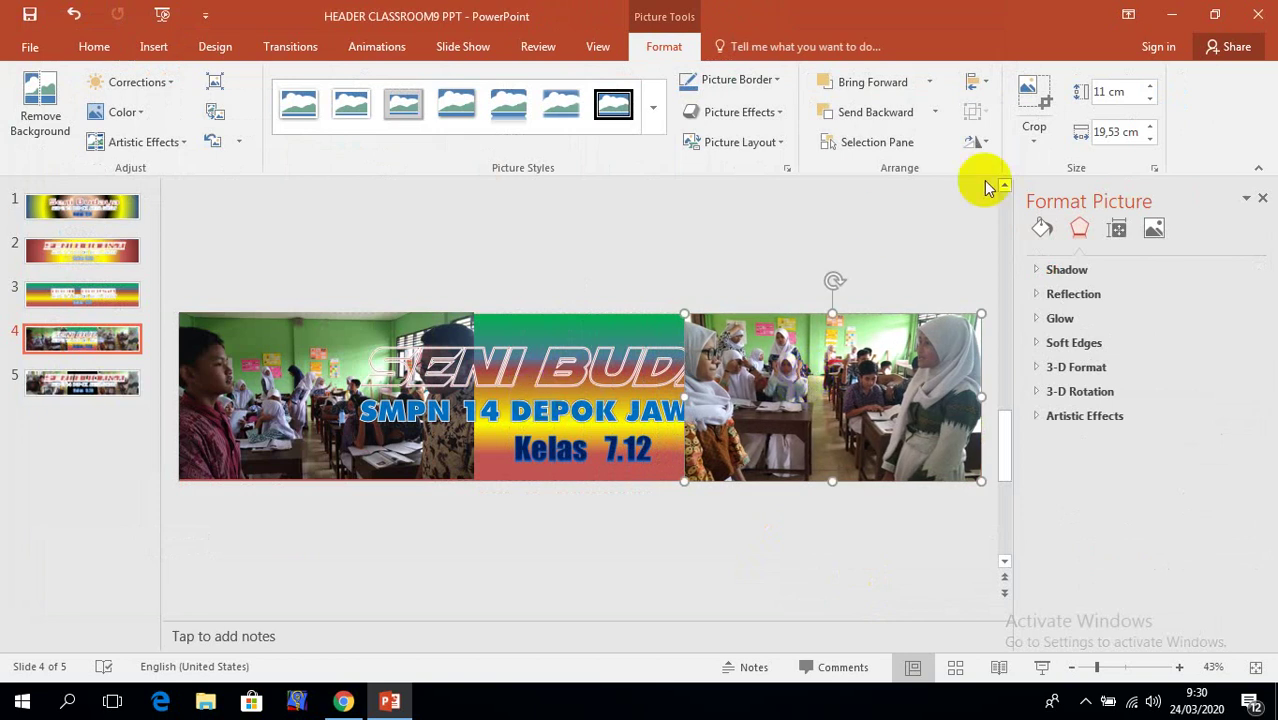
pyautogui.click(934, 113)
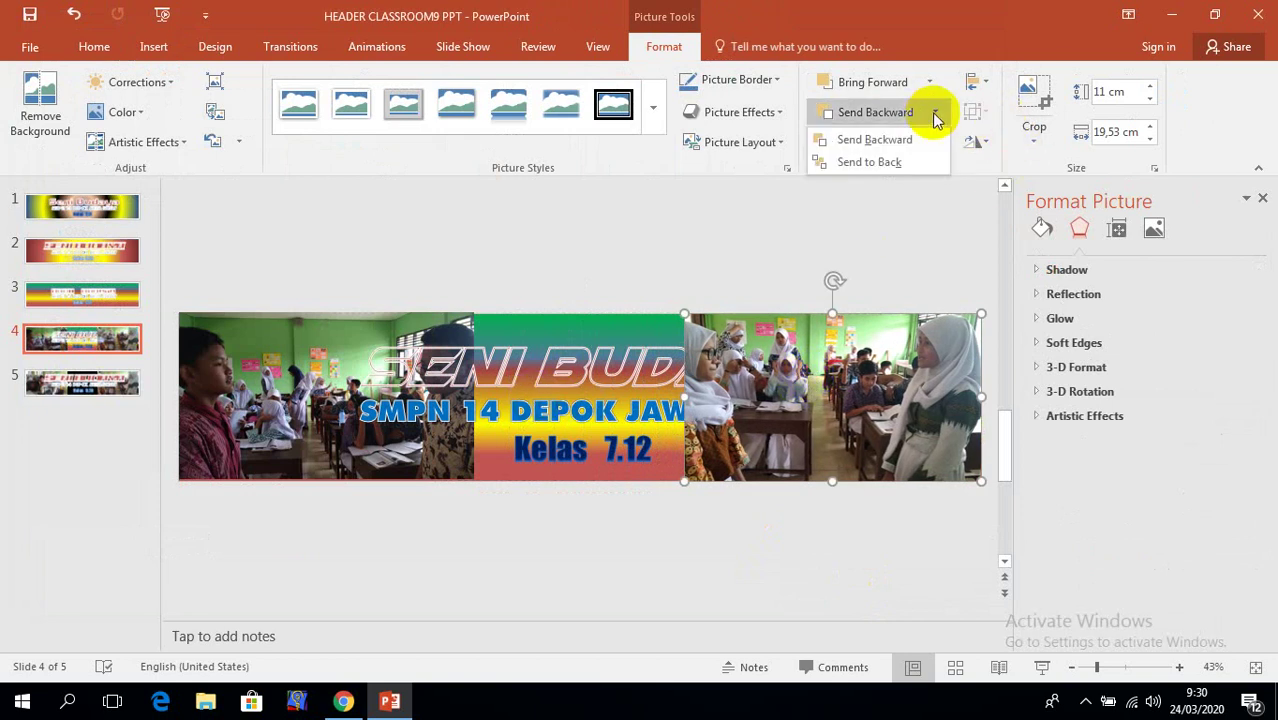
pyautogui.click(895, 163)
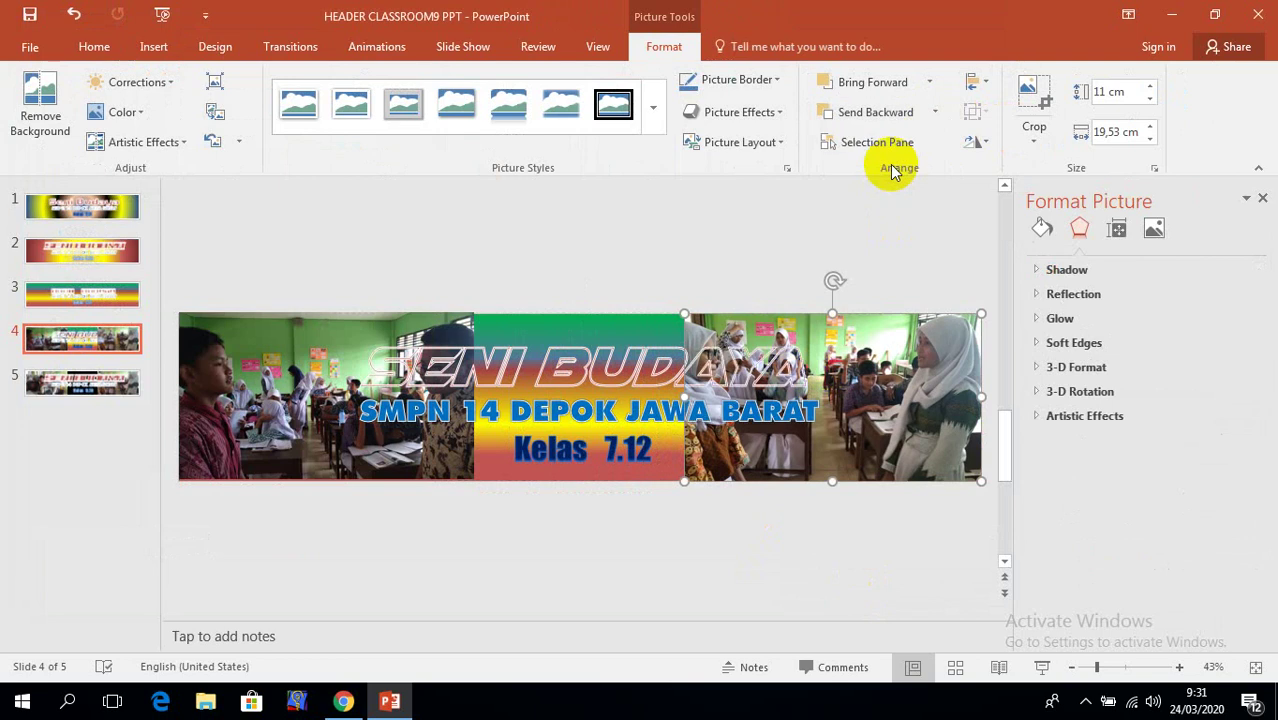
pyautogui.click(870, 543)
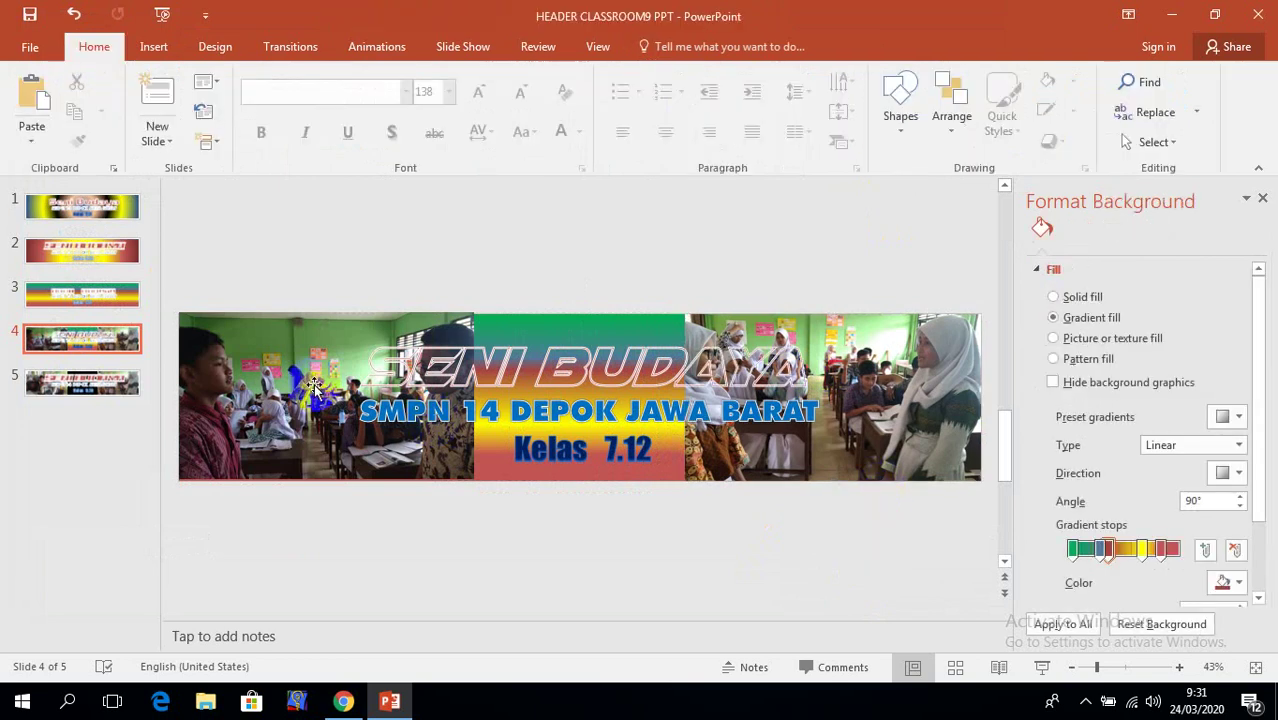
# - Open Save As and browse to the Desktop's HEADER BARU folder
pyautogui.click(28, 46)
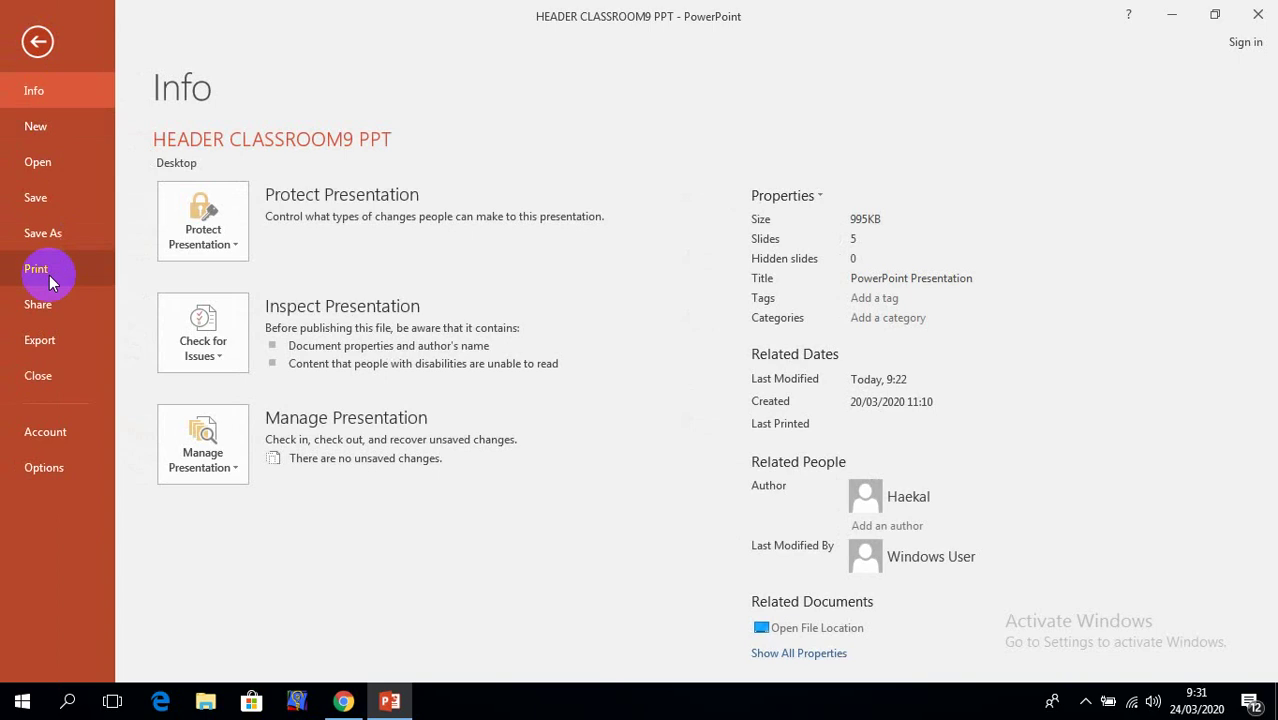
pyautogui.click(45, 233)
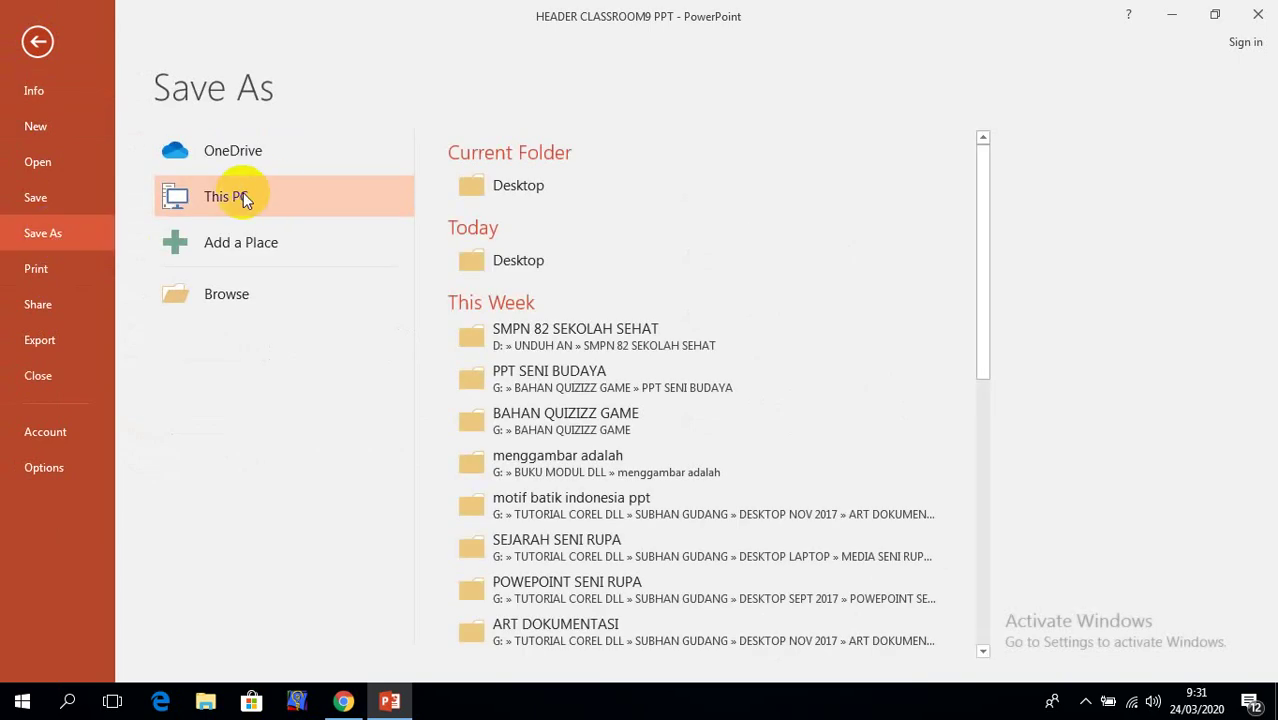
pyautogui.doubleClick(243, 192)
pyautogui.click(88, 158)
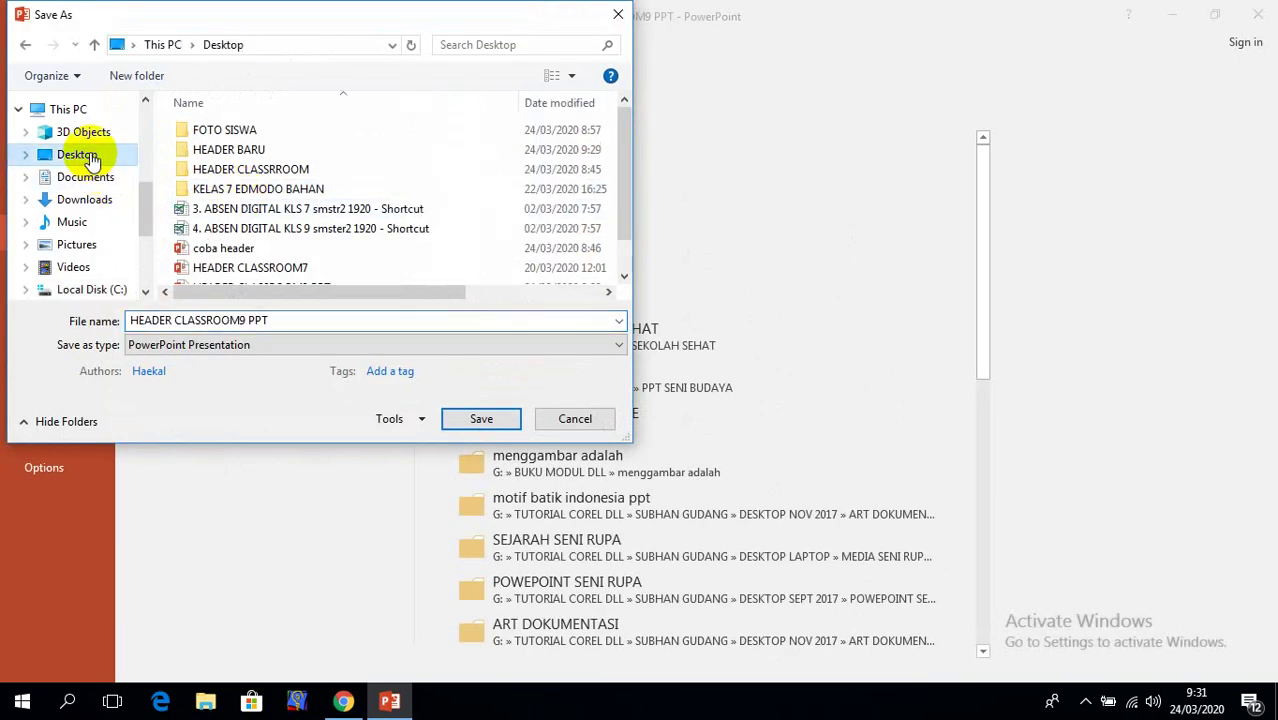
pyautogui.doubleClick(228, 149)
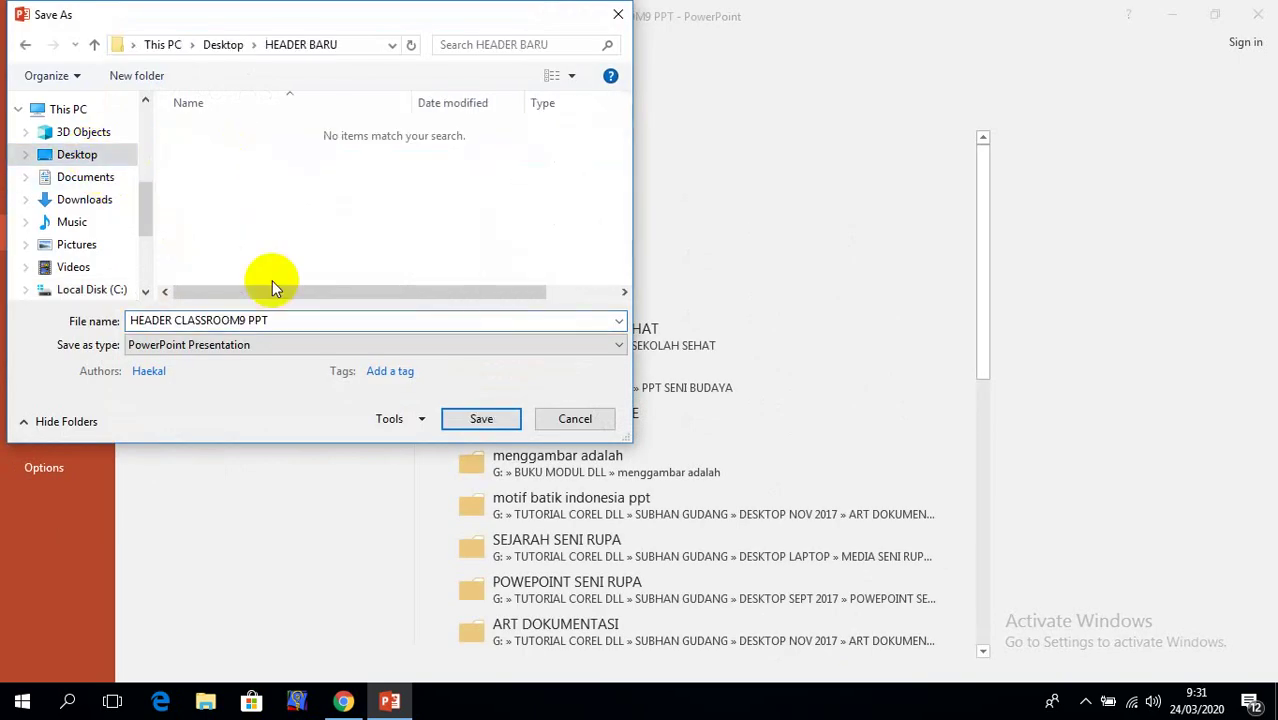
# - Save only the current slide as a JPEG named EADR 12
pyautogui.moveTo(290, 320); pyautogui.dragTo(99, 322)
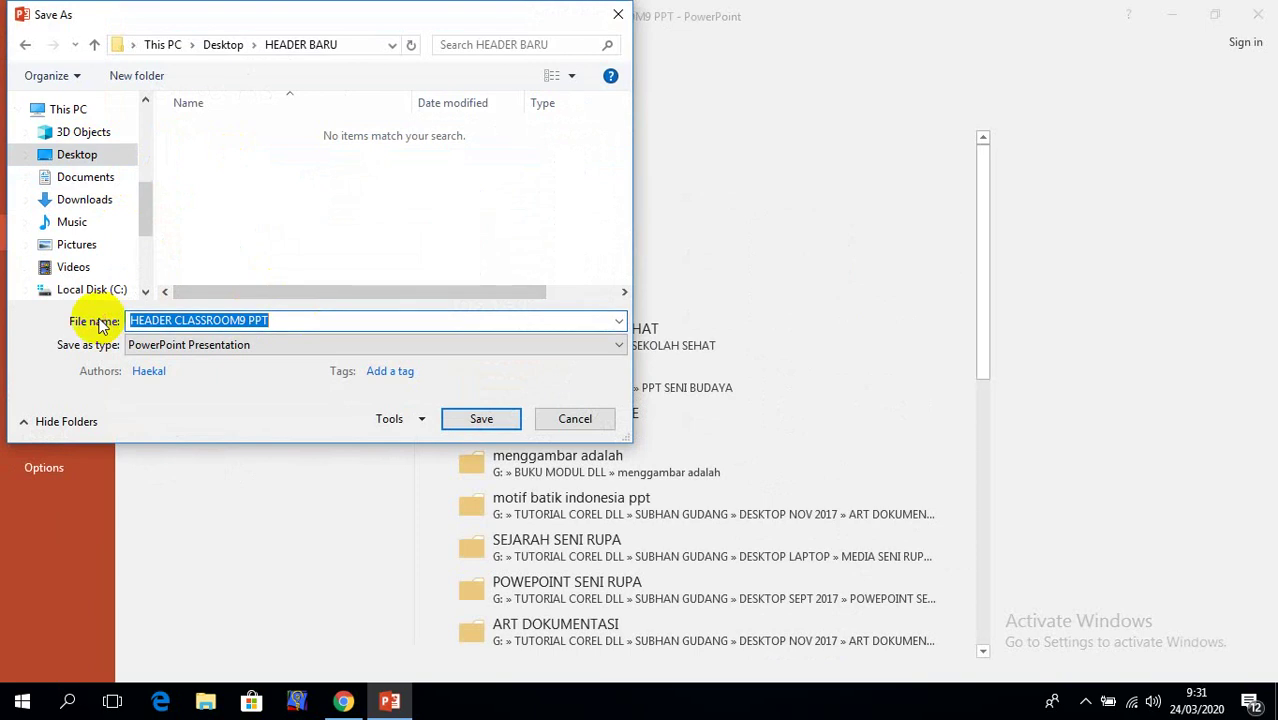
pyautogui.write('EADR 12')
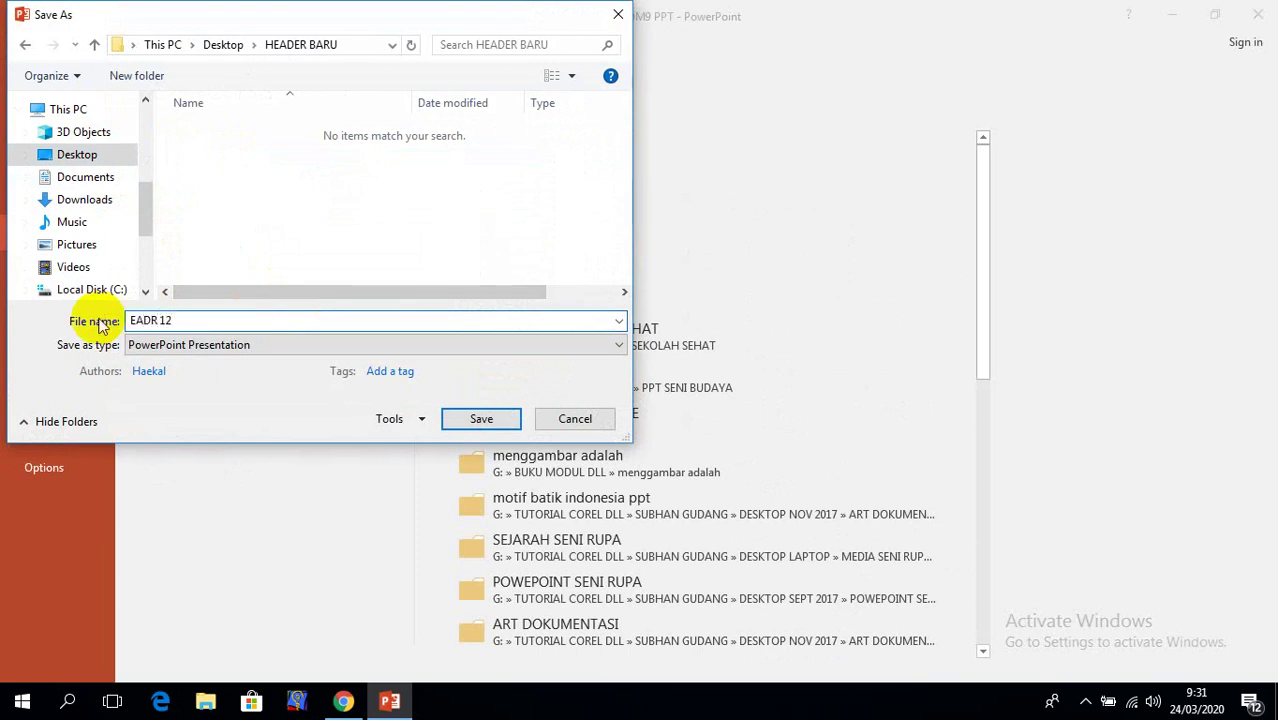
pyautogui.click(232, 344)
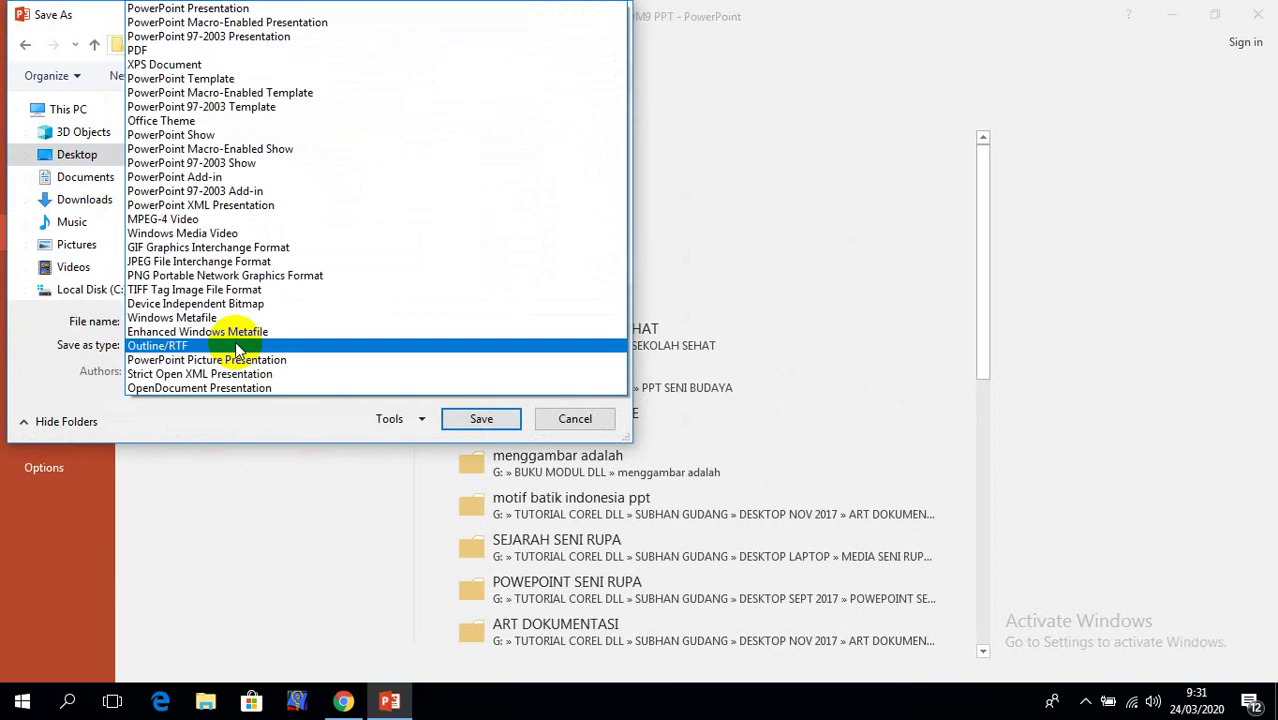
pyautogui.click(160, 261)
pyautogui.click(489, 426)
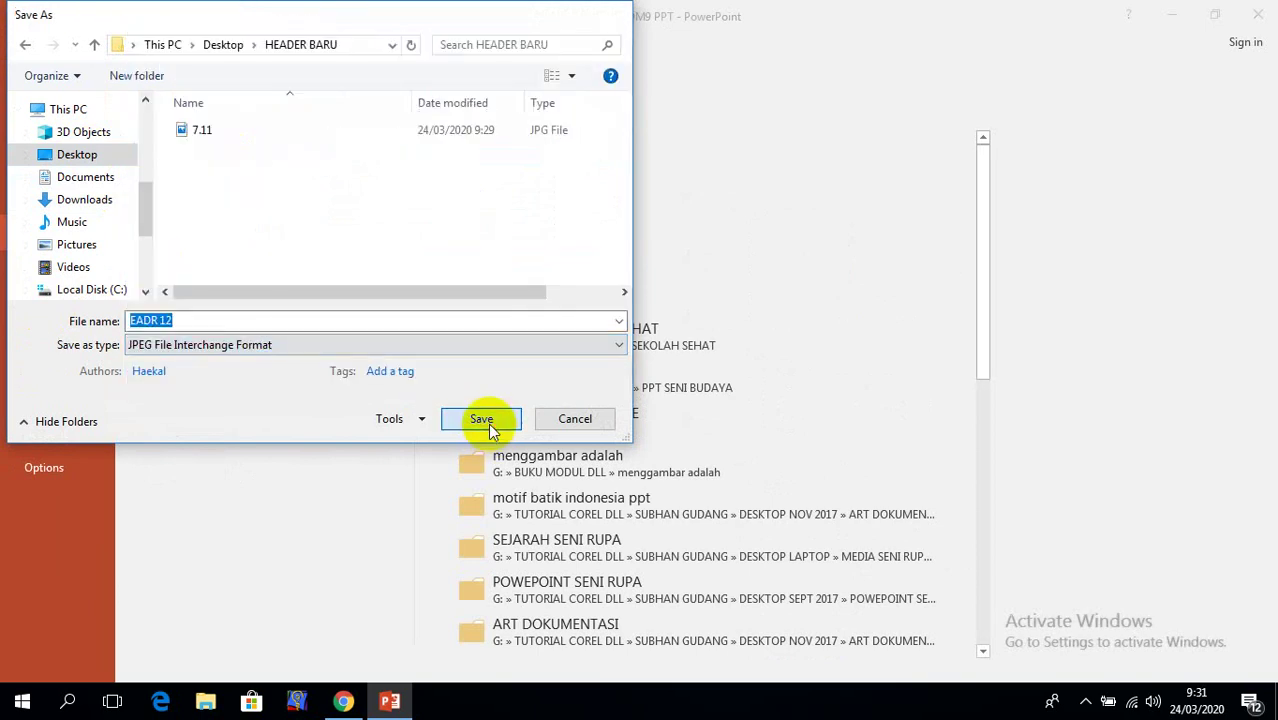
pyautogui.click(625, 405)
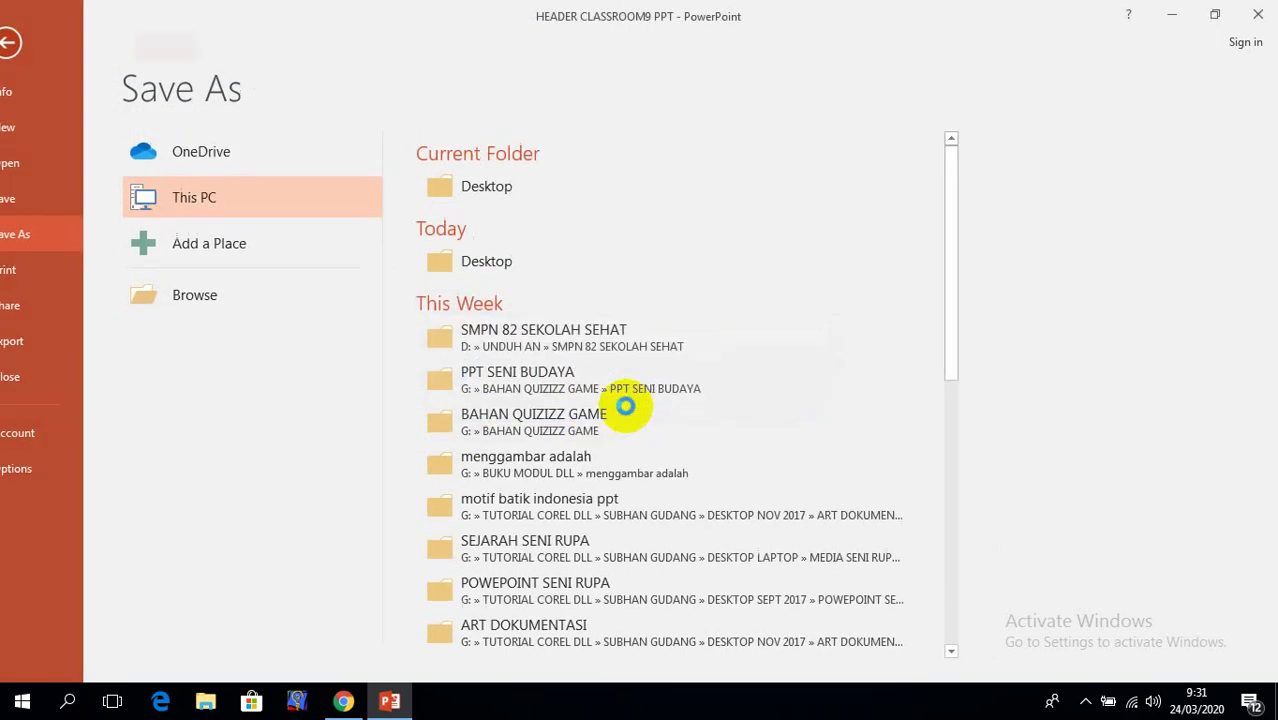
# - Minimize PowerPoint and open the HEADER BARU folder on the desktop
pyautogui.click(1175, 16)
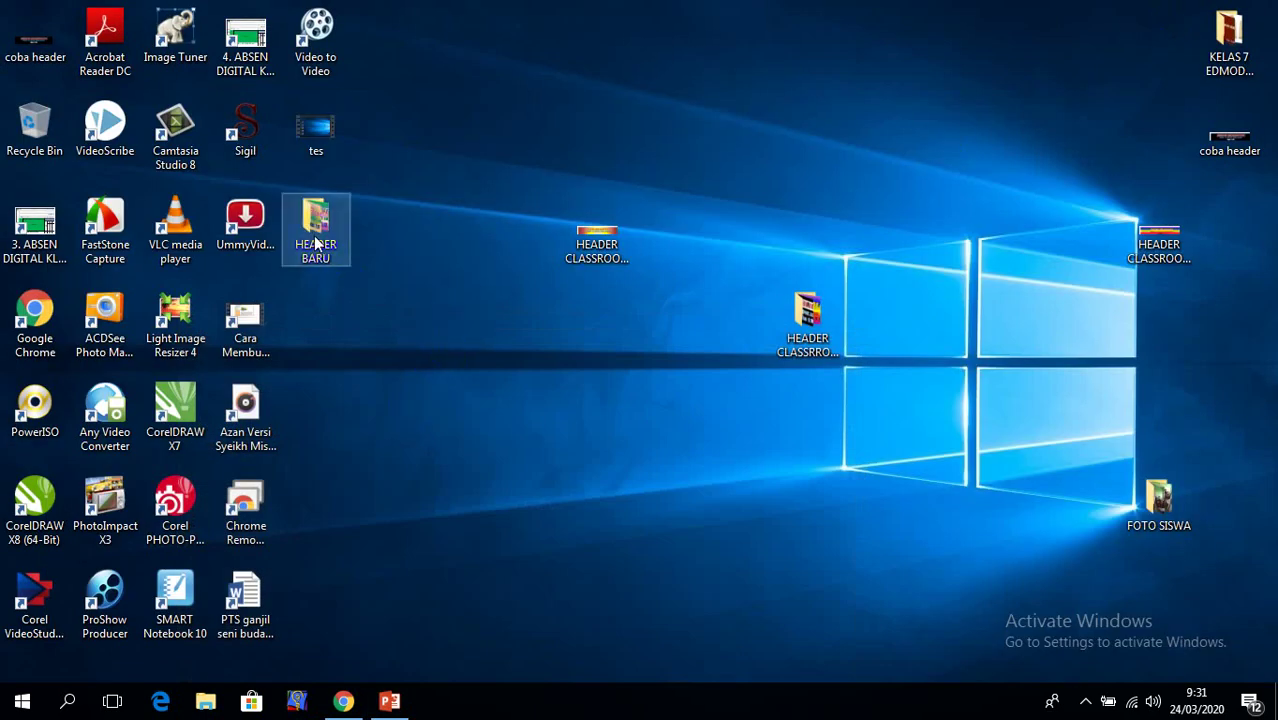
pyautogui.doubleClick(318, 245)
pyautogui.click(376, 143)
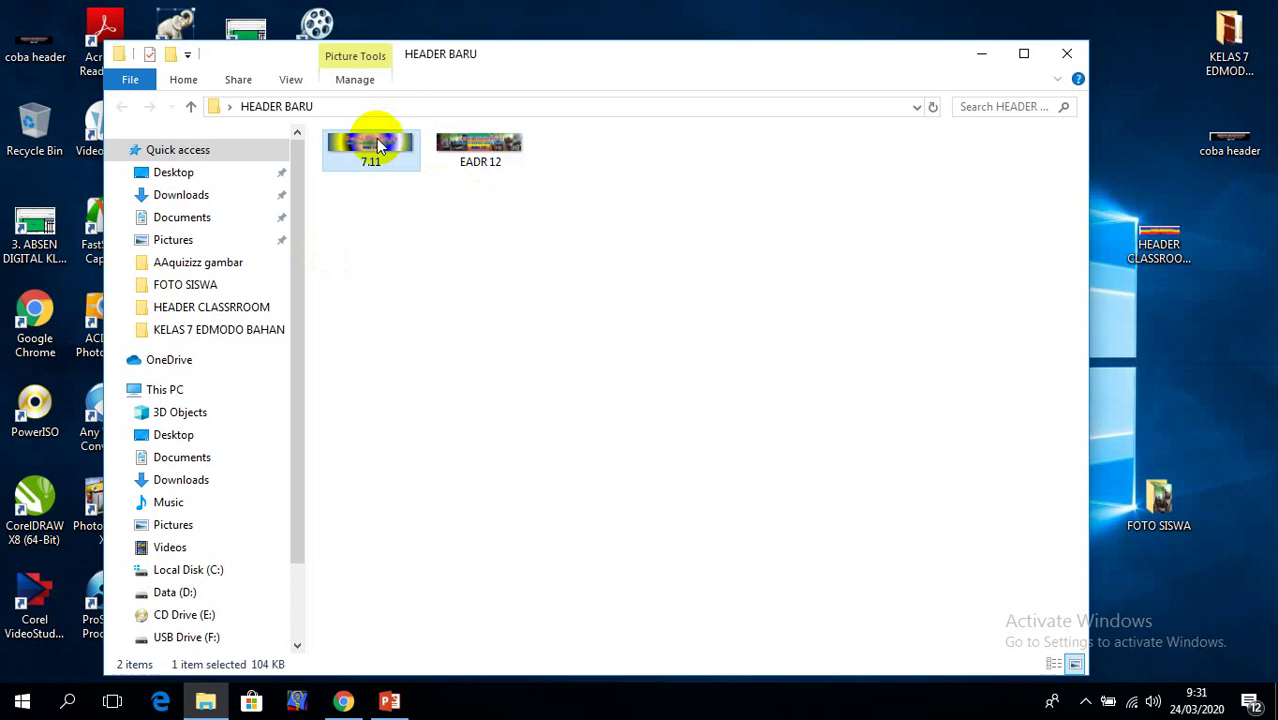
# - Preview the 7.11 banner in ACDSee, then close the preview and the folder window
pyautogui.rightClick(377, 141)
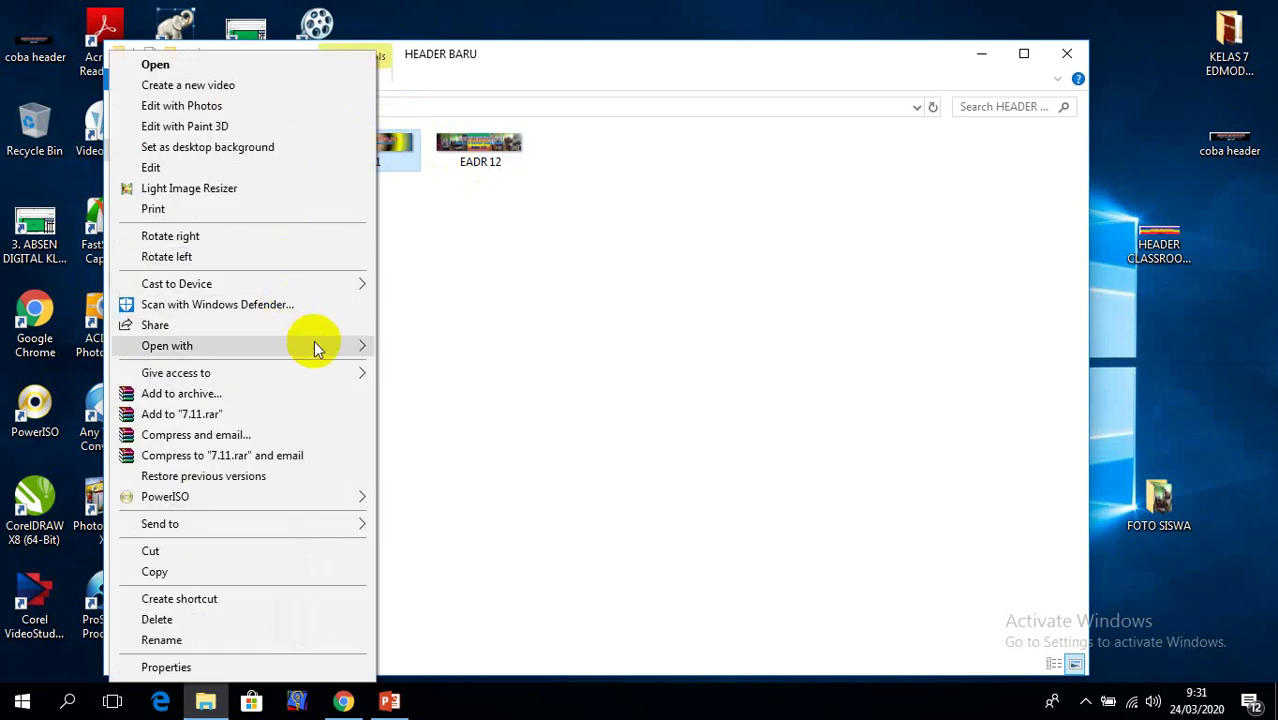
pyautogui.moveTo(314, 347)
pyautogui.click(440, 349)
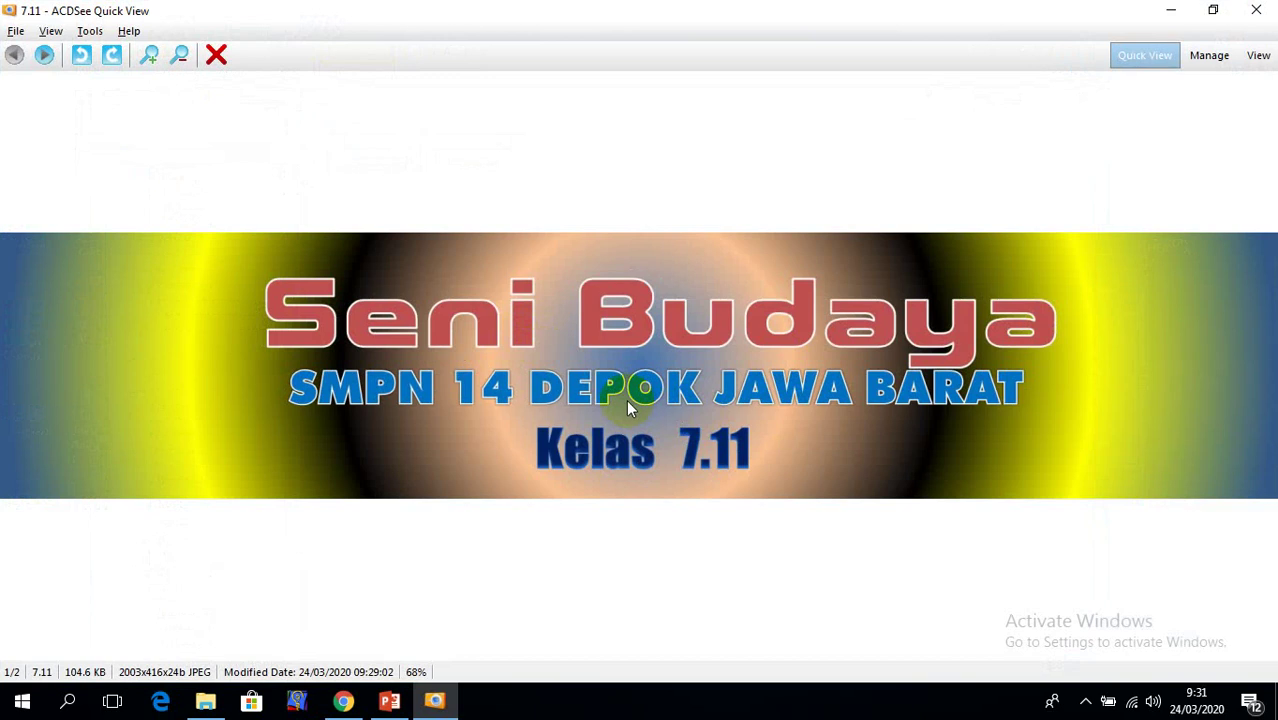
pyautogui.scroll(-1, 608, 386)
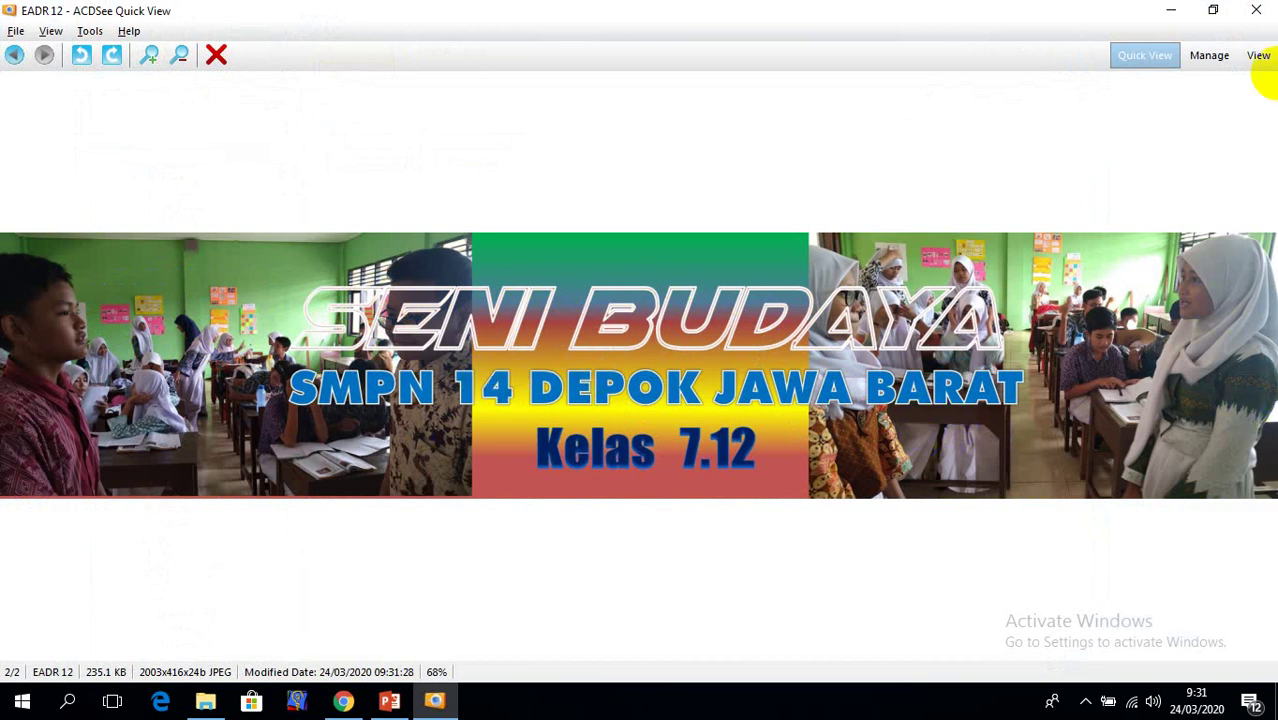
pyautogui.click(1255, 10)
pyautogui.click(1066, 53)
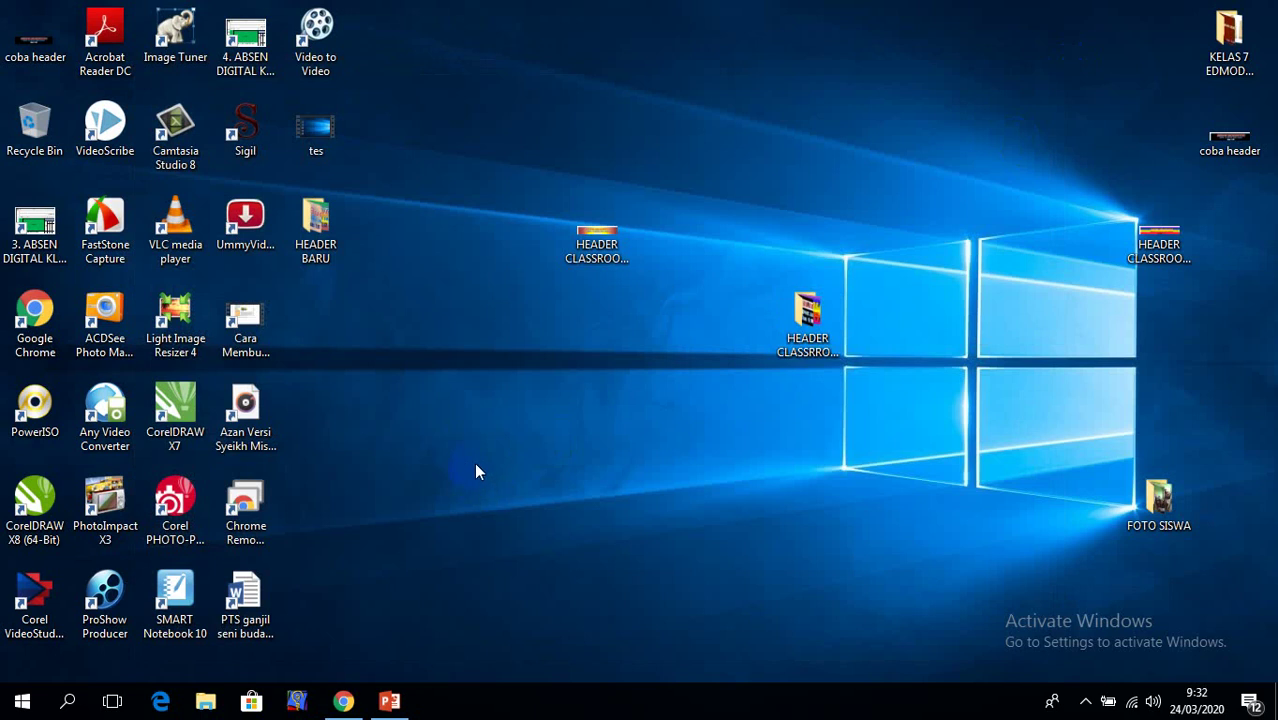
# - In Google Classroom, start creating a new class and accept the school-use notice
pyautogui.click(343, 700)
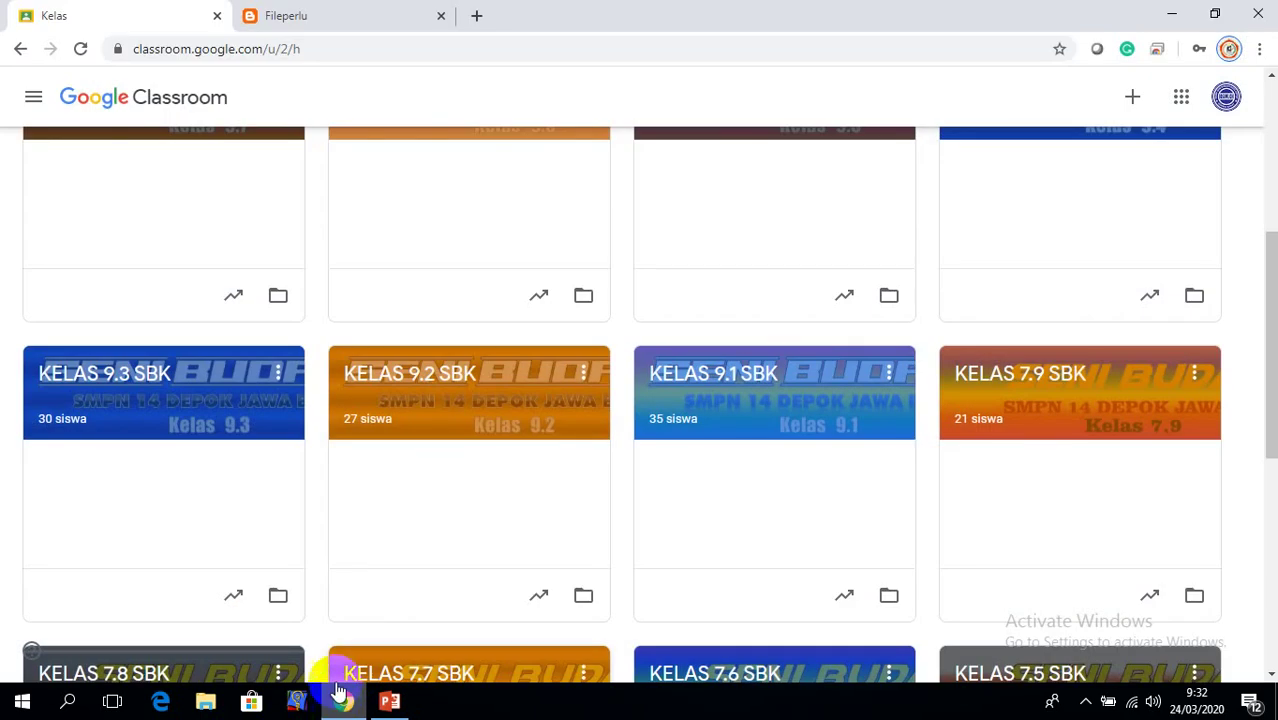
pyautogui.scroll(3, 359, 191)
pyautogui.scroll(-5, 388, 285)
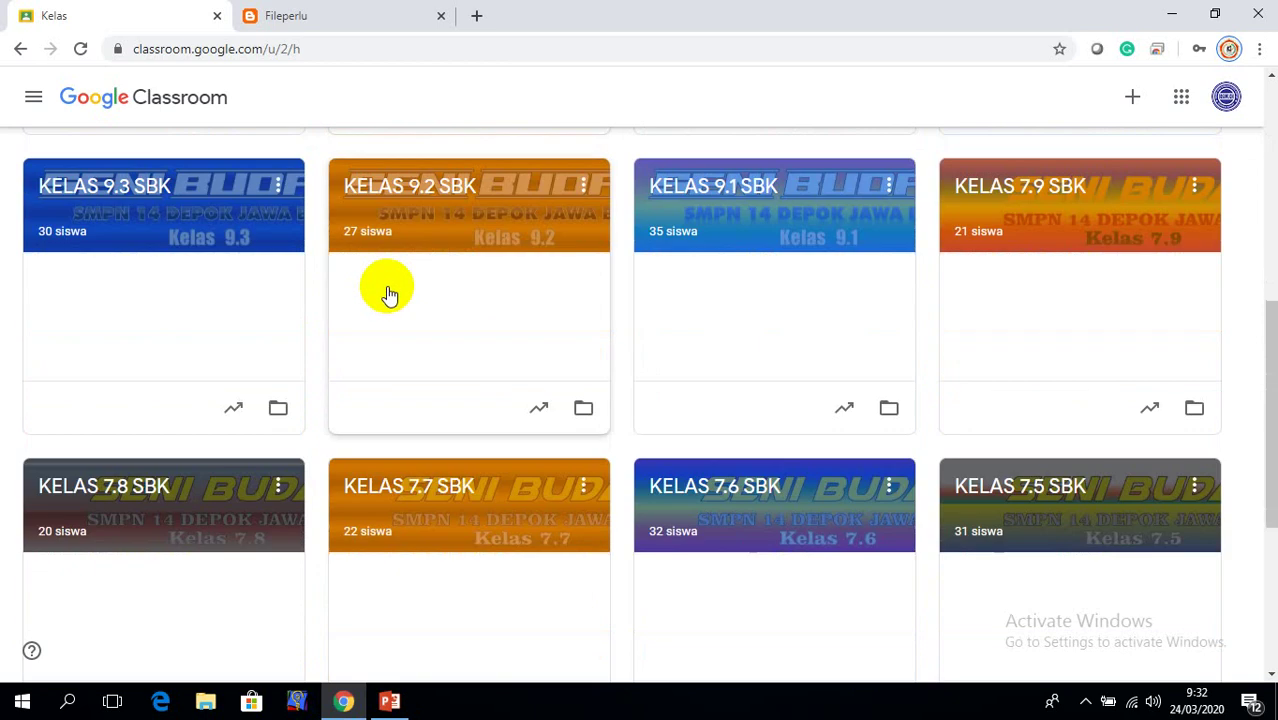
pyautogui.scroll(4, 385, 293)
pyautogui.scroll(3, 388, 293)
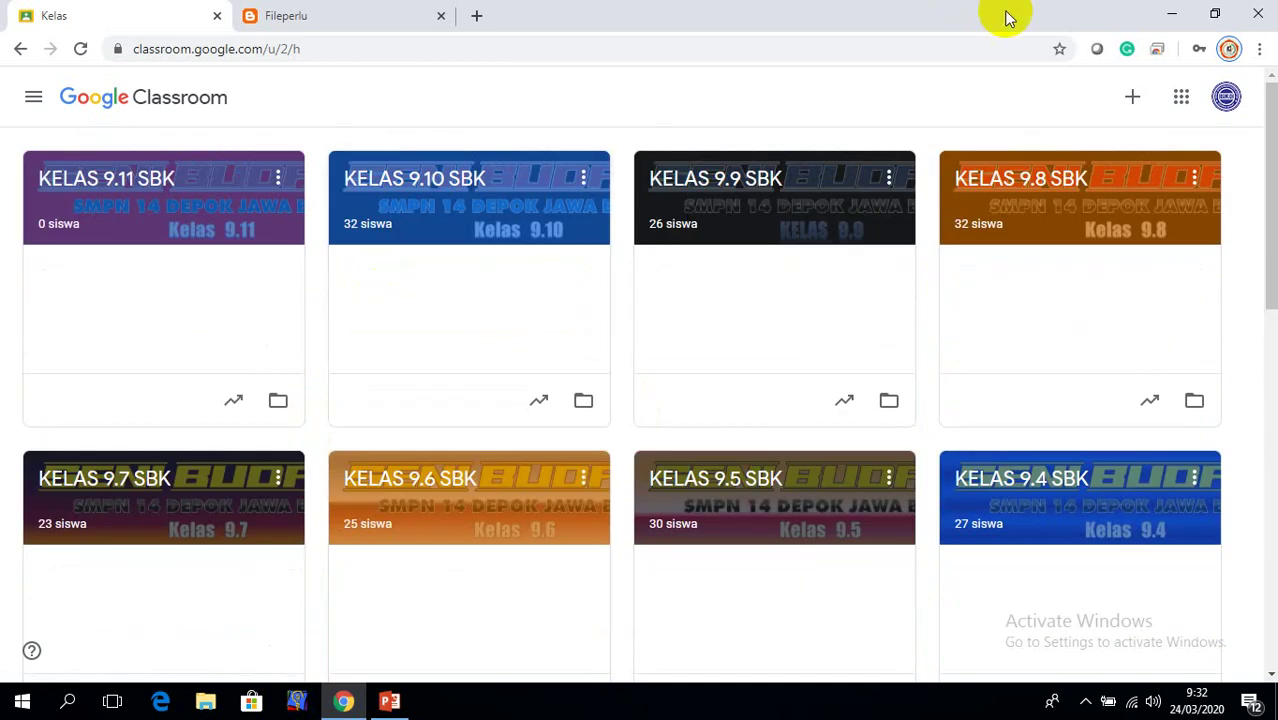
pyautogui.click(1137, 95)
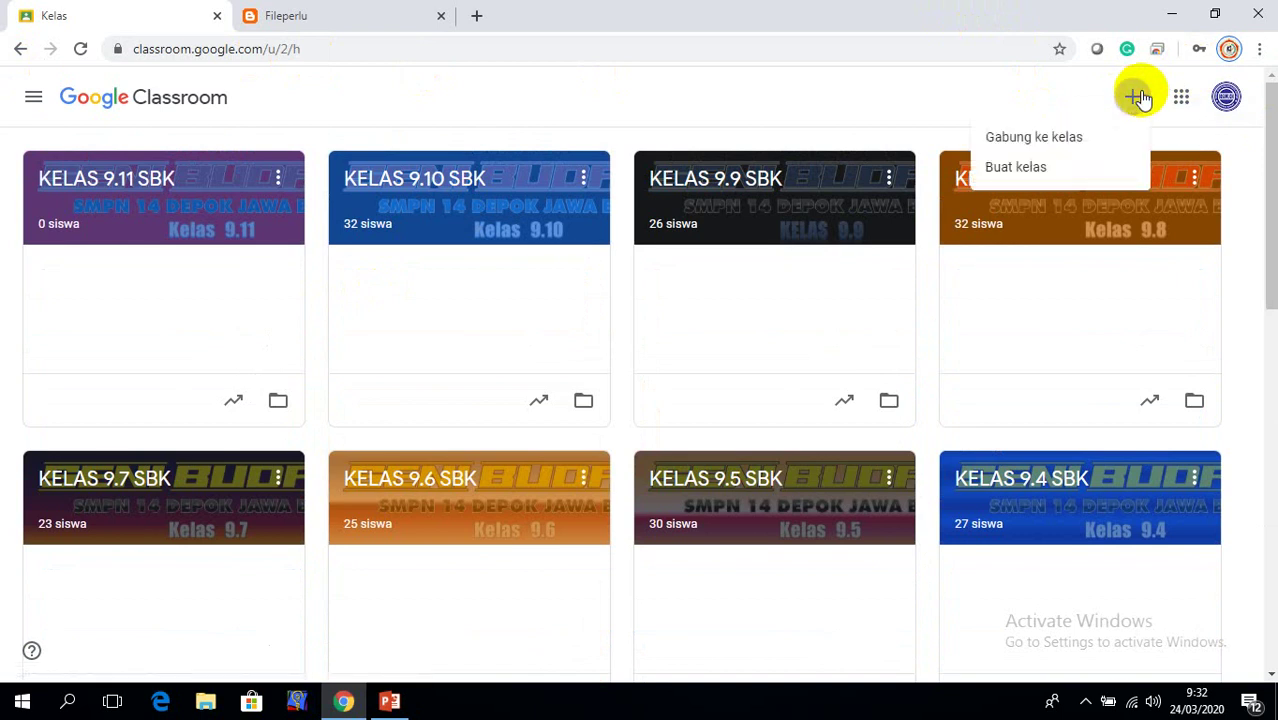
pyautogui.click(1020, 166)
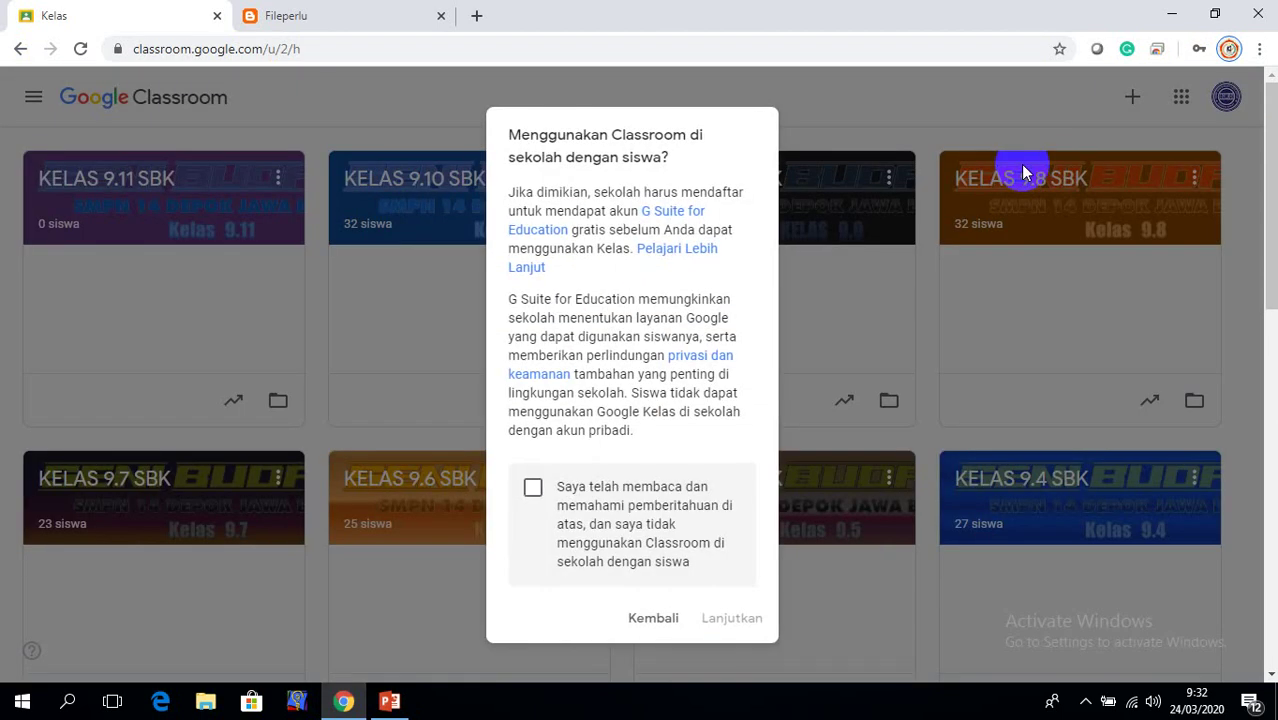
pyautogui.click(533, 490)
pyautogui.click(742, 620)
pyautogui.write('Kelas 7.12')
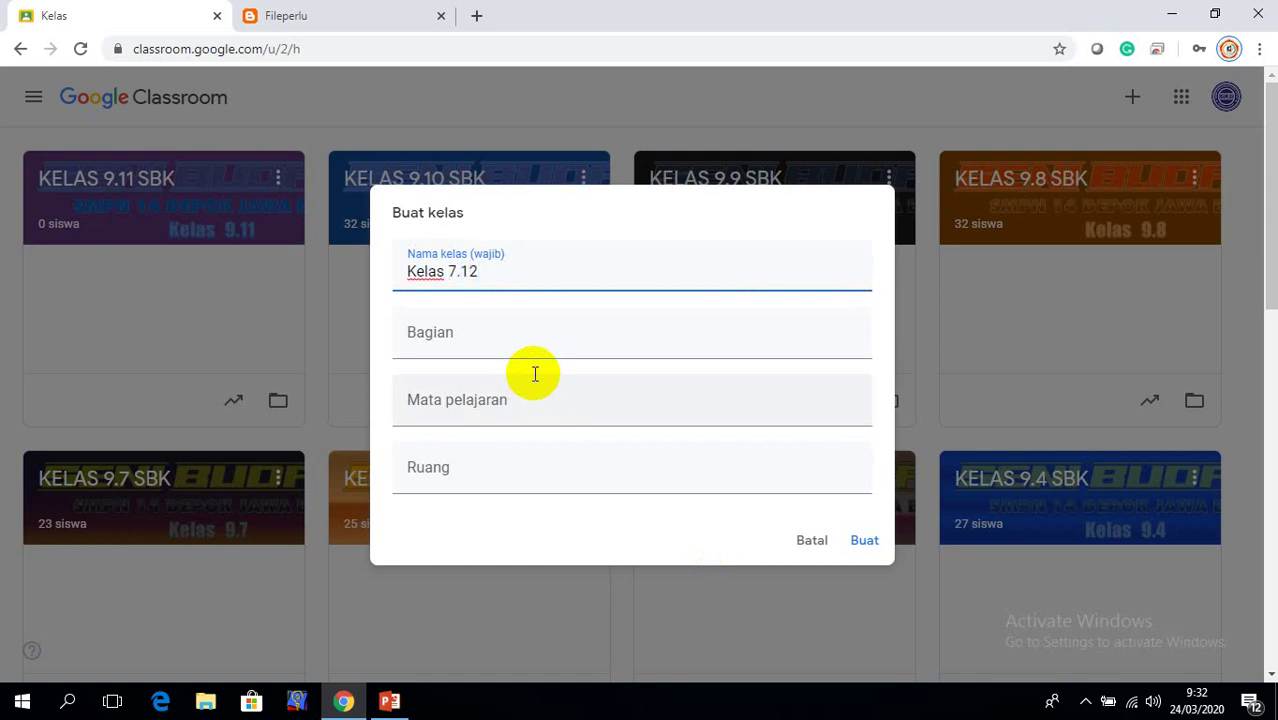
# - Name the class Kelas 7.12 SBK with room 7.12 and create it
pyautogui.write('SB')
pyautogui.write('K')
pyautogui.click(497, 477)
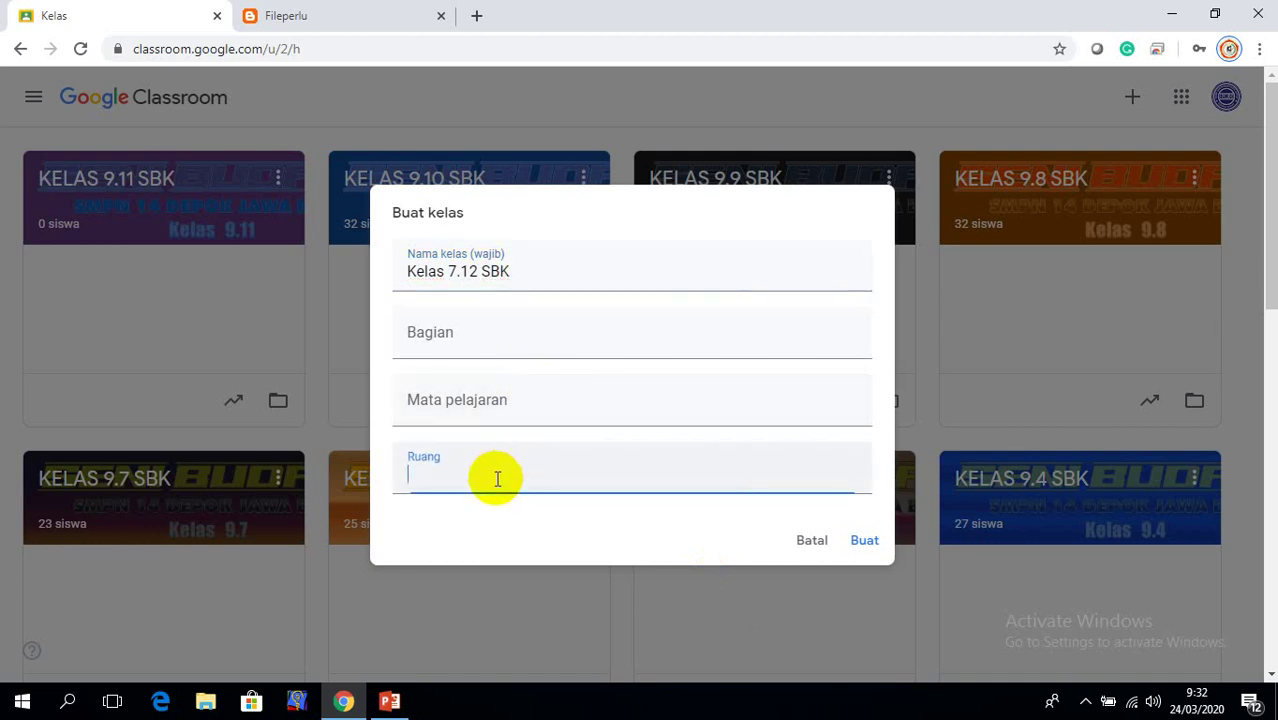
pyautogui.write('7')
pyautogui.write('.12')
pyautogui.click(864, 541)
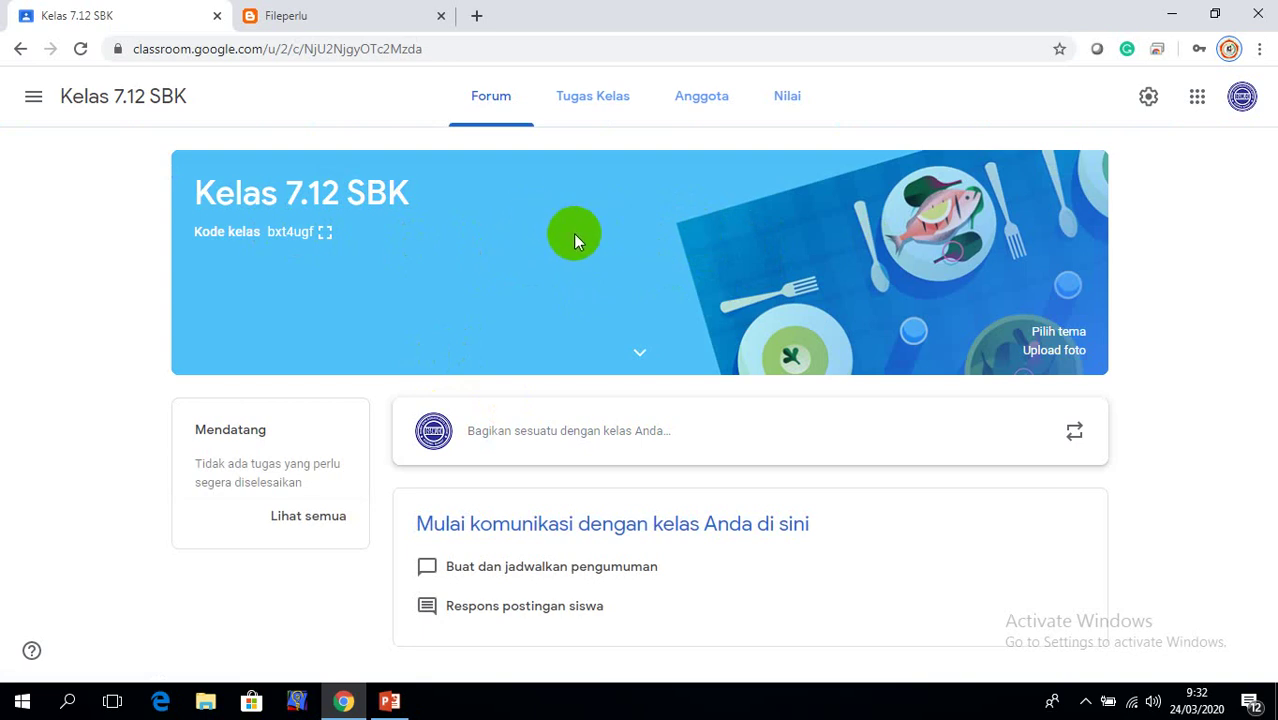
# - Start a custom header photo upload and browse to the Desktop's HEADER BARU folder
pyautogui.click(1038, 356)
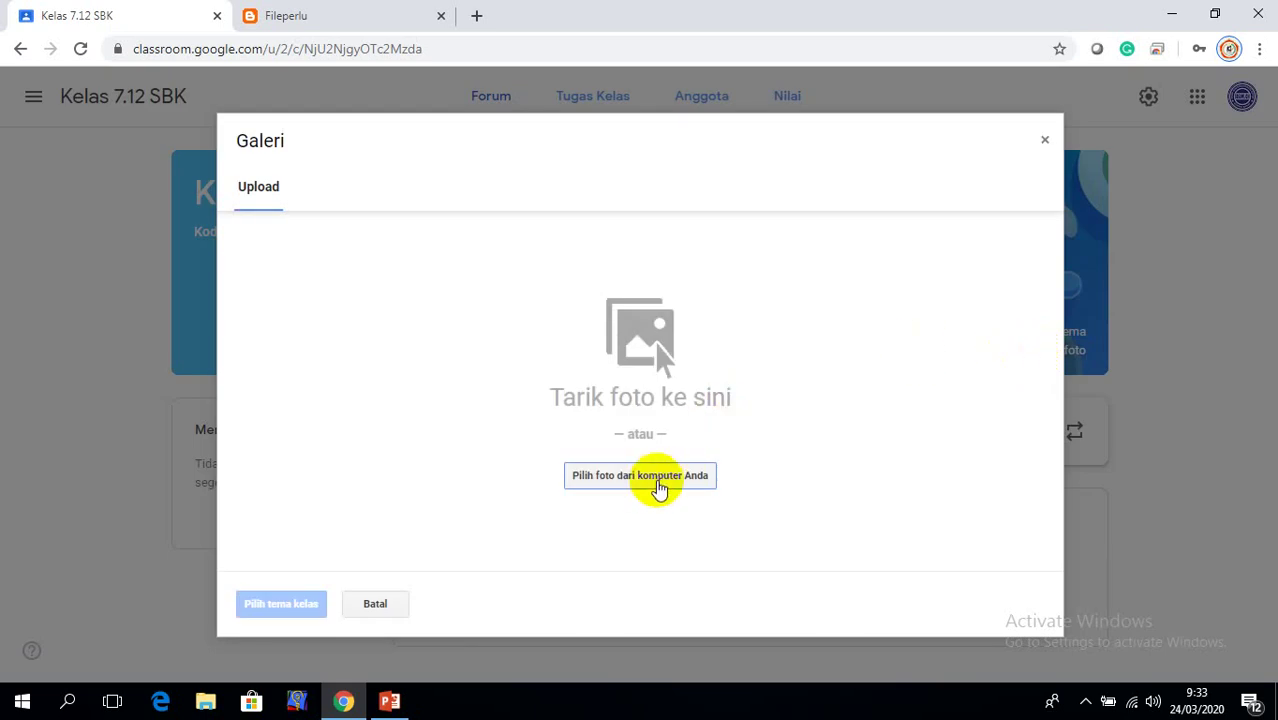
pyautogui.click(656, 484)
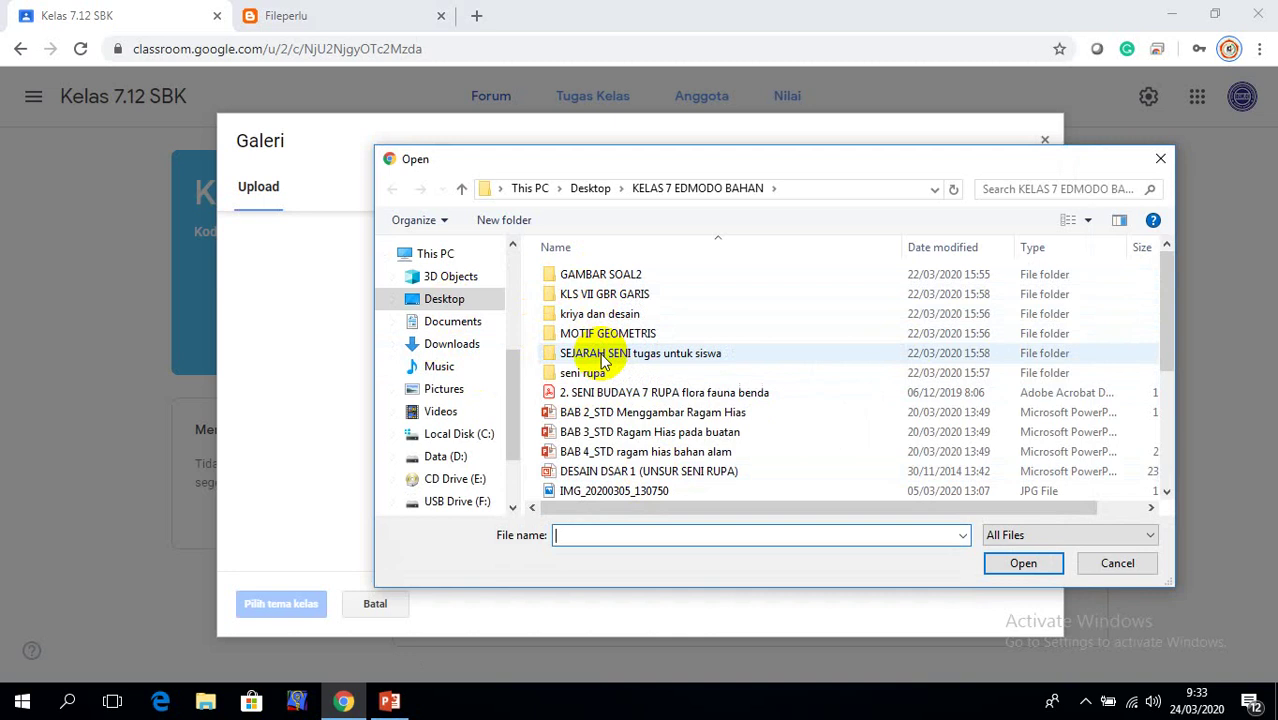
pyautogui.scroll(-1, 615, 390)
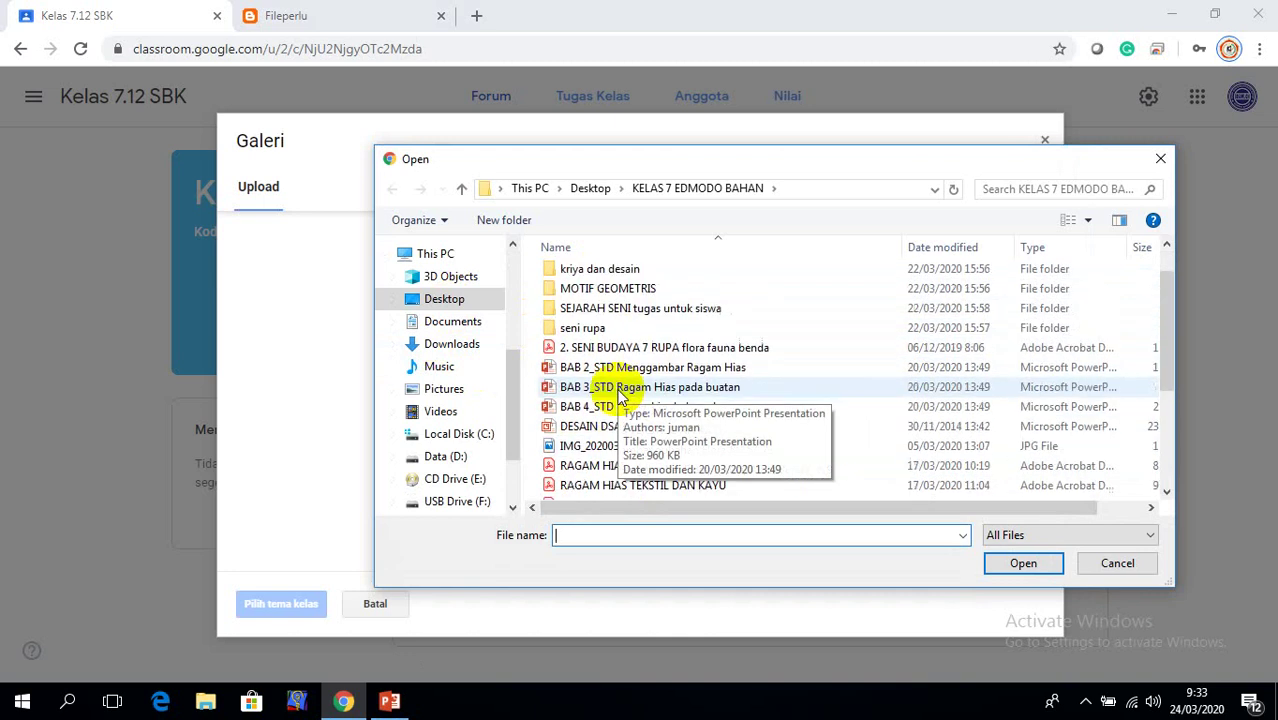
pyautogui.scroll(1, 620, 398)
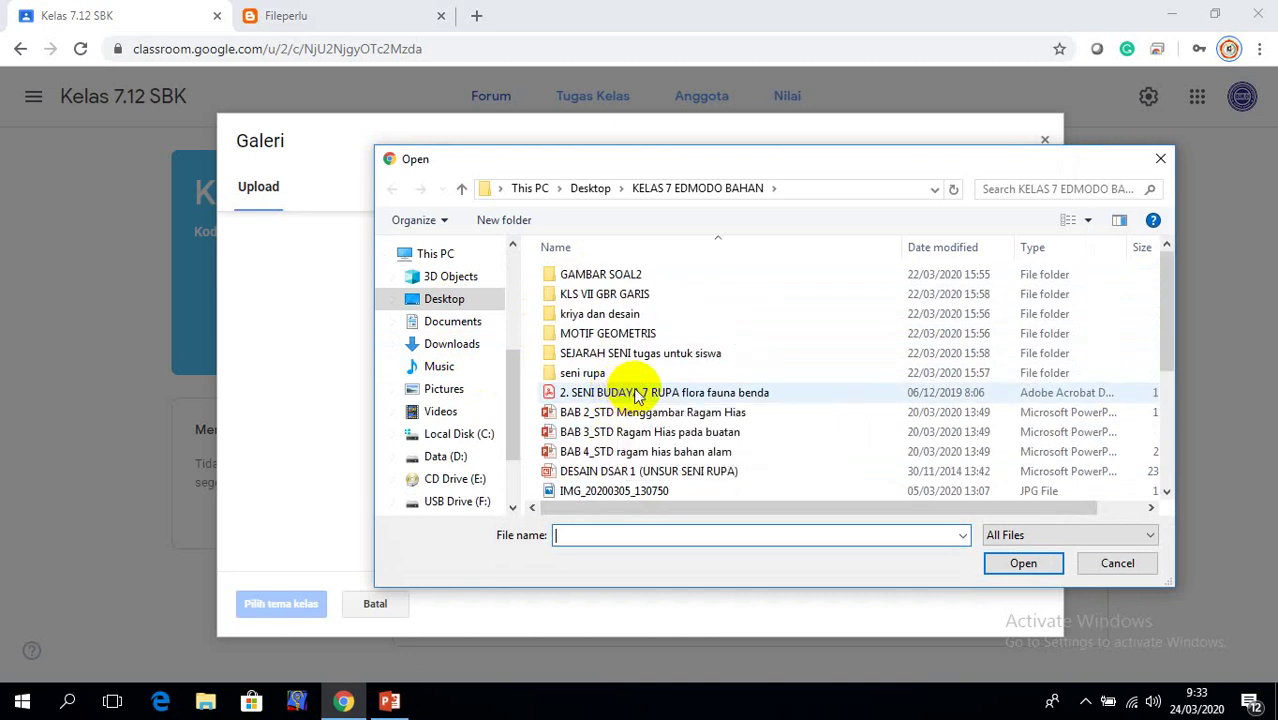
pyautogui.doubleClick(590, 274)
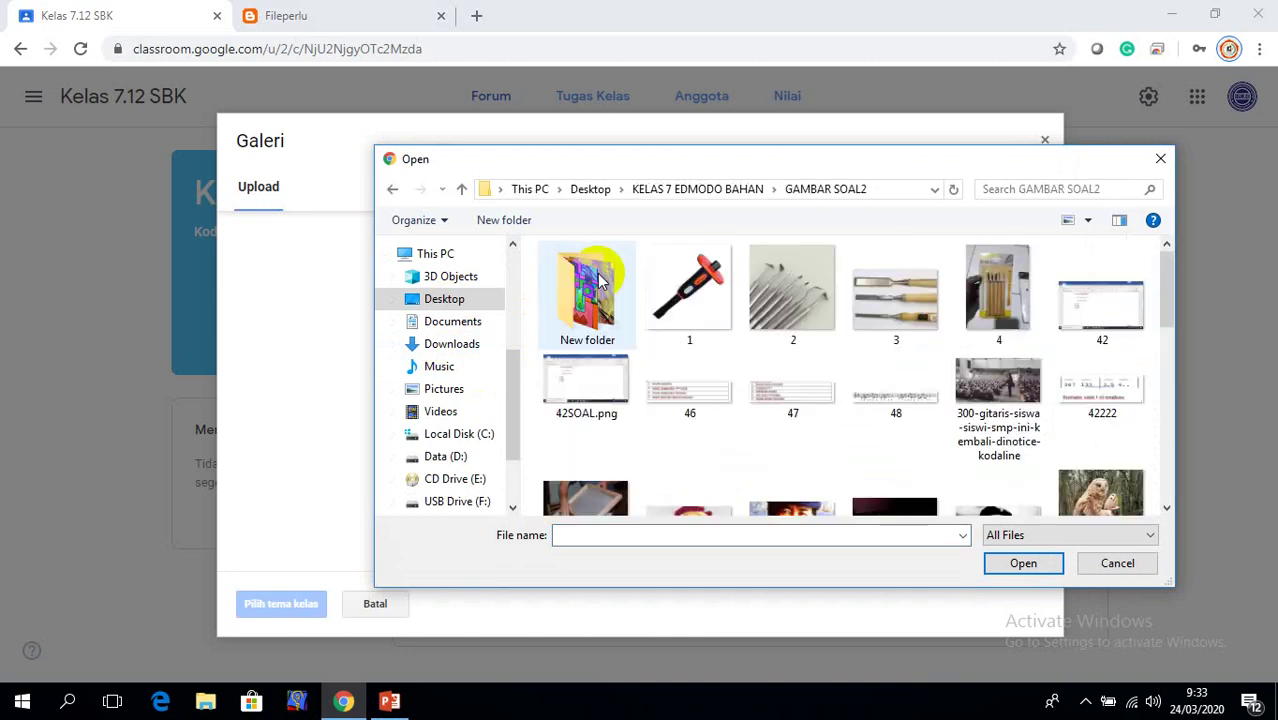
pyautogui.click(392, 192)
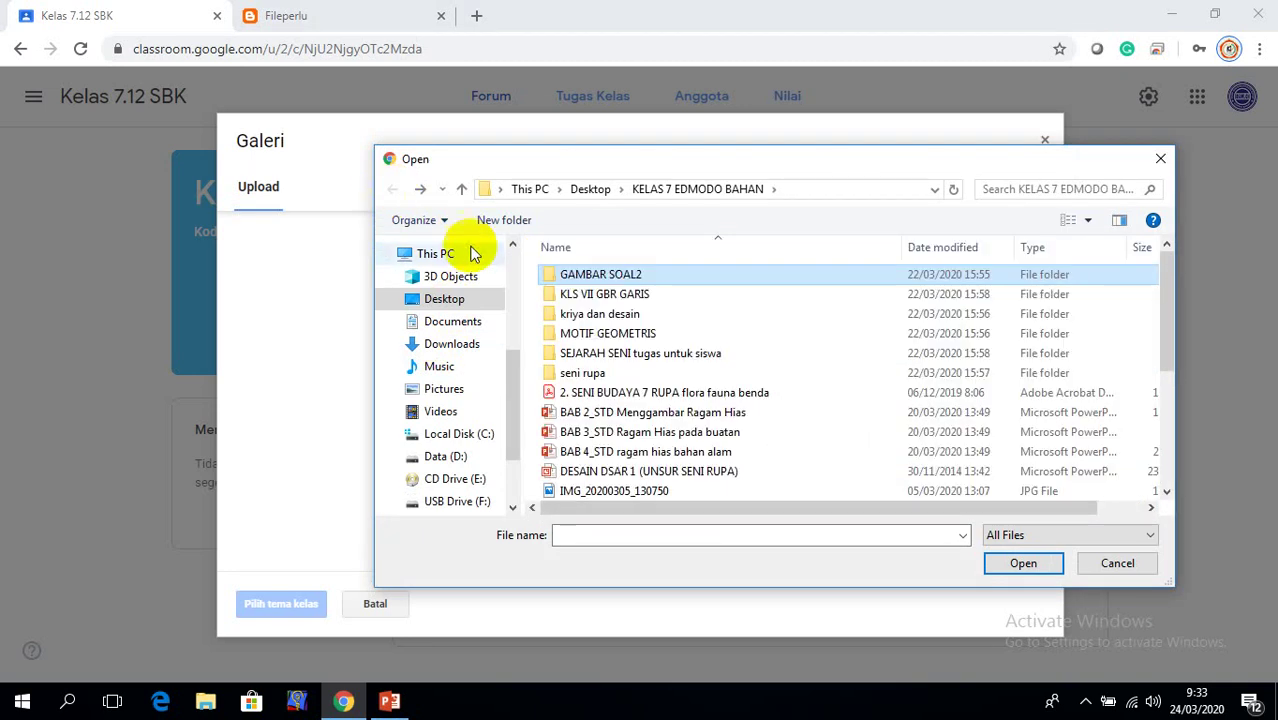
pyautogui.click(430, 302)
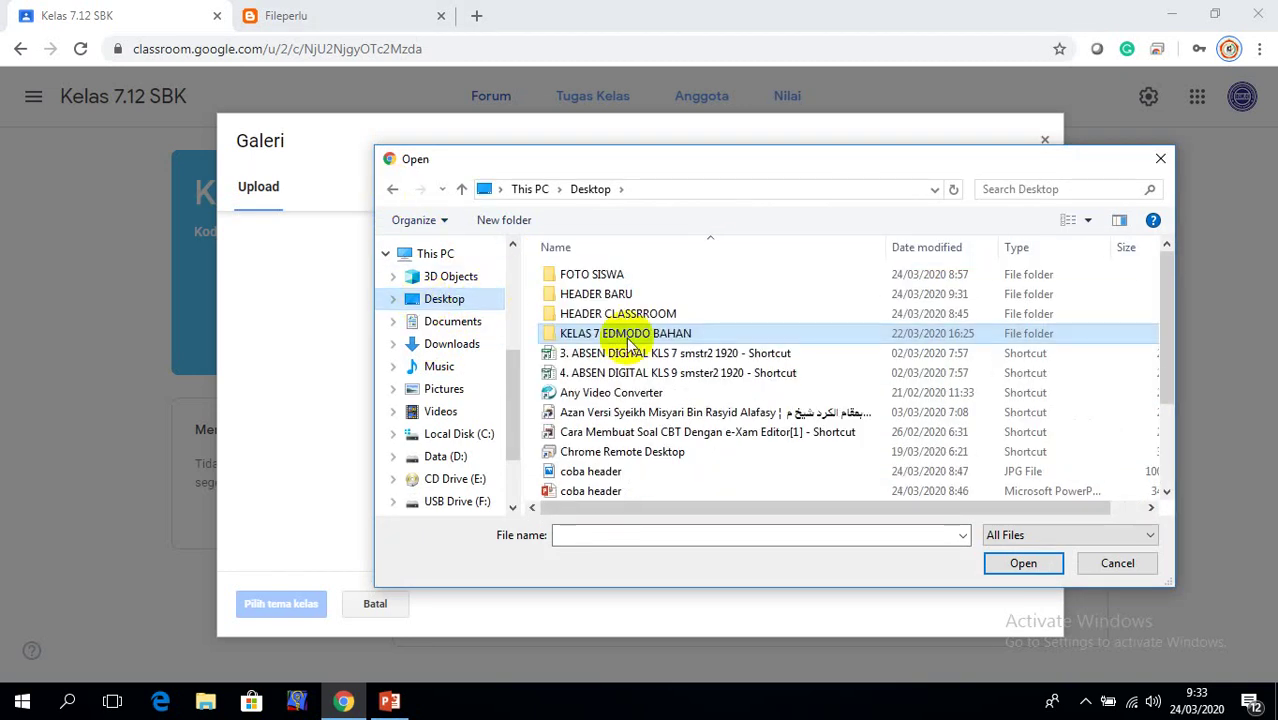
pyautogui.doubleClick(578, 296)
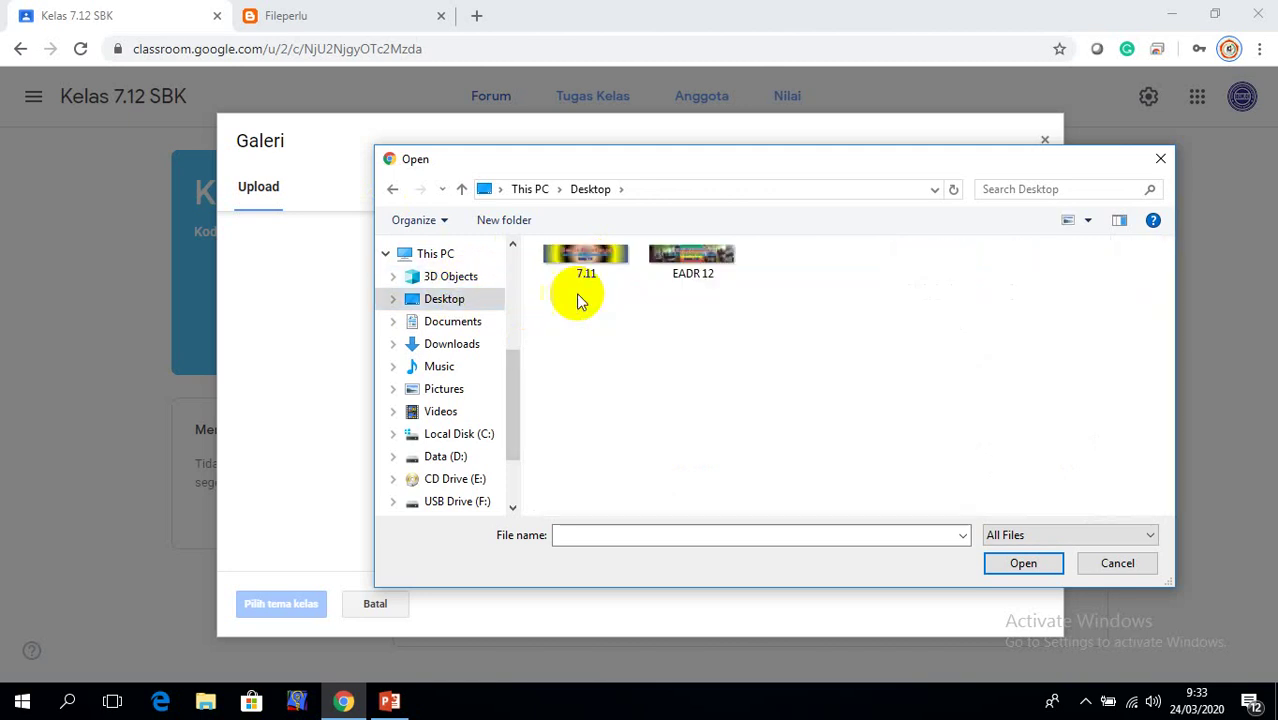
# - Upload the EADR 12 image and apply it as the class theme
pyautogui.click(688, 262)
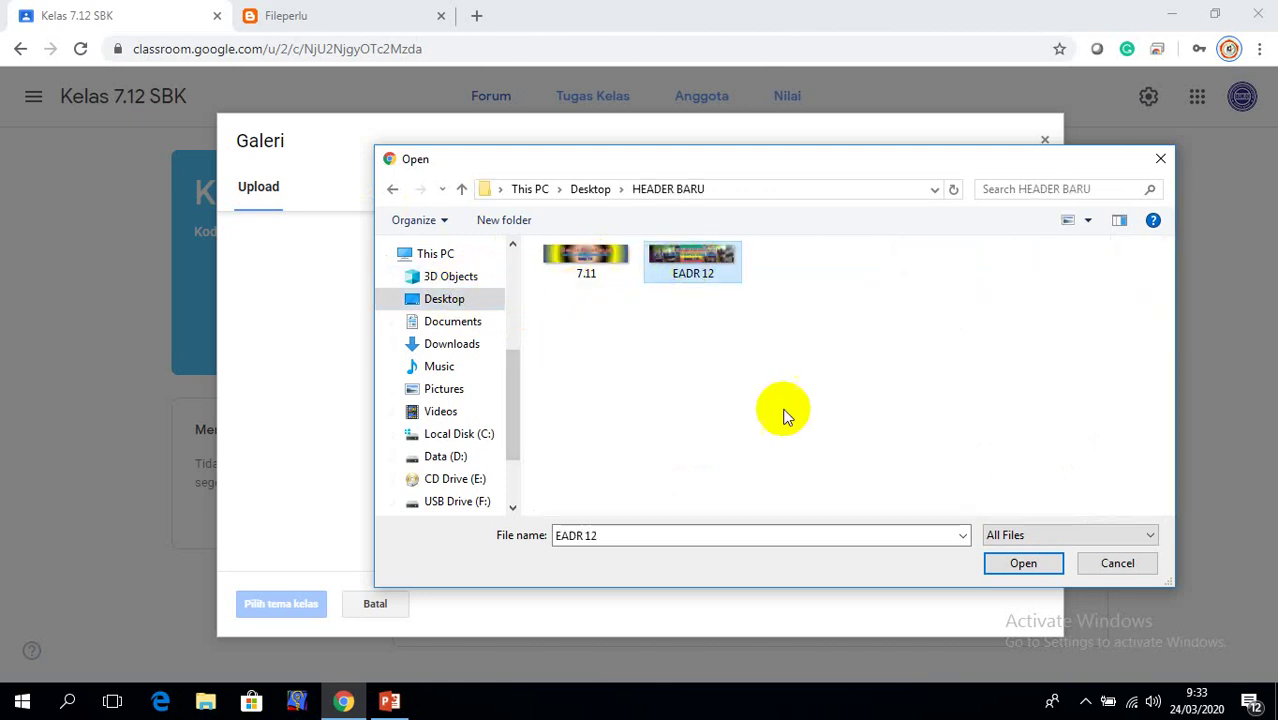
pyautogui.click(1020, 567)
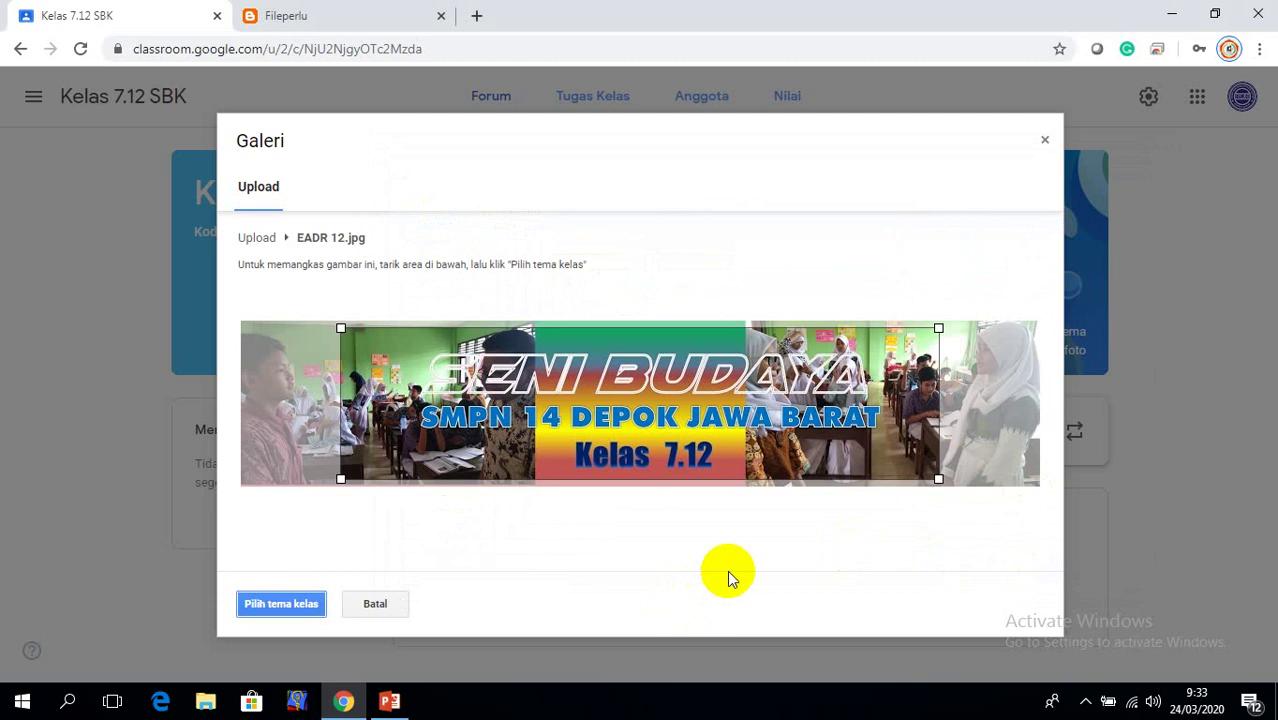
pyautogui.click(305, 607)
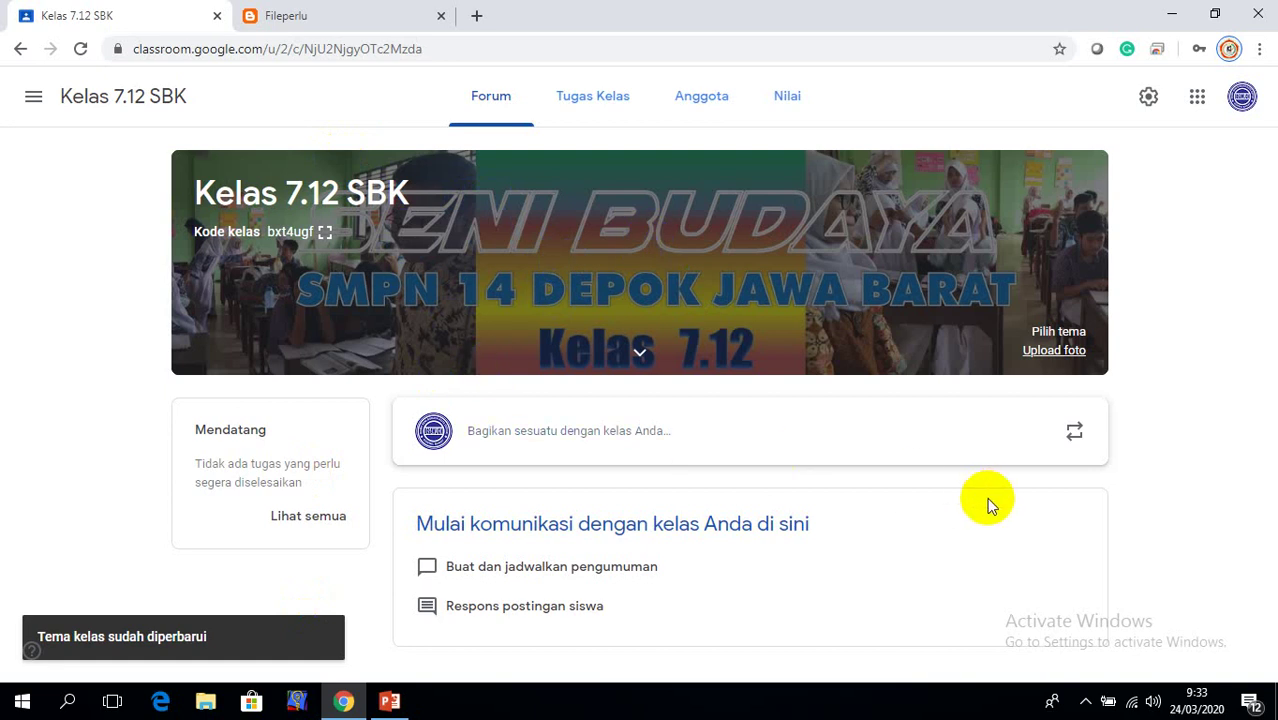
pyautogui.click(32, 99)
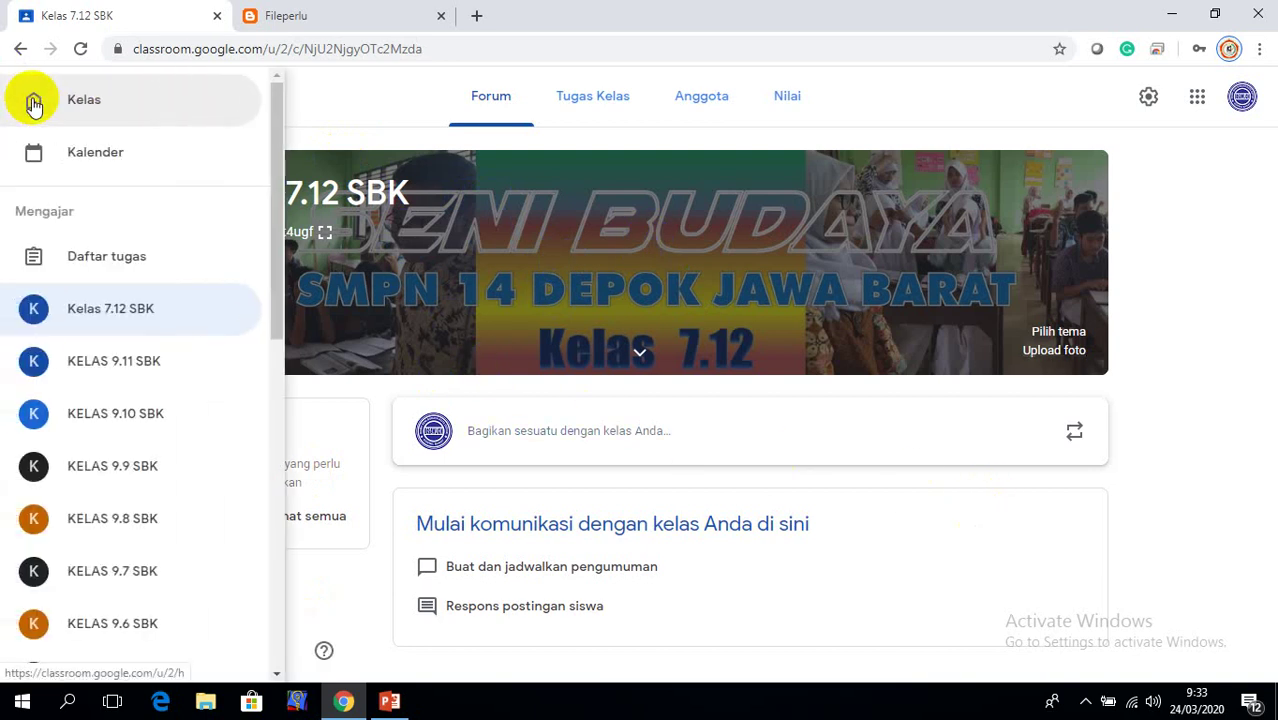
pyautogui.click(33, 101)
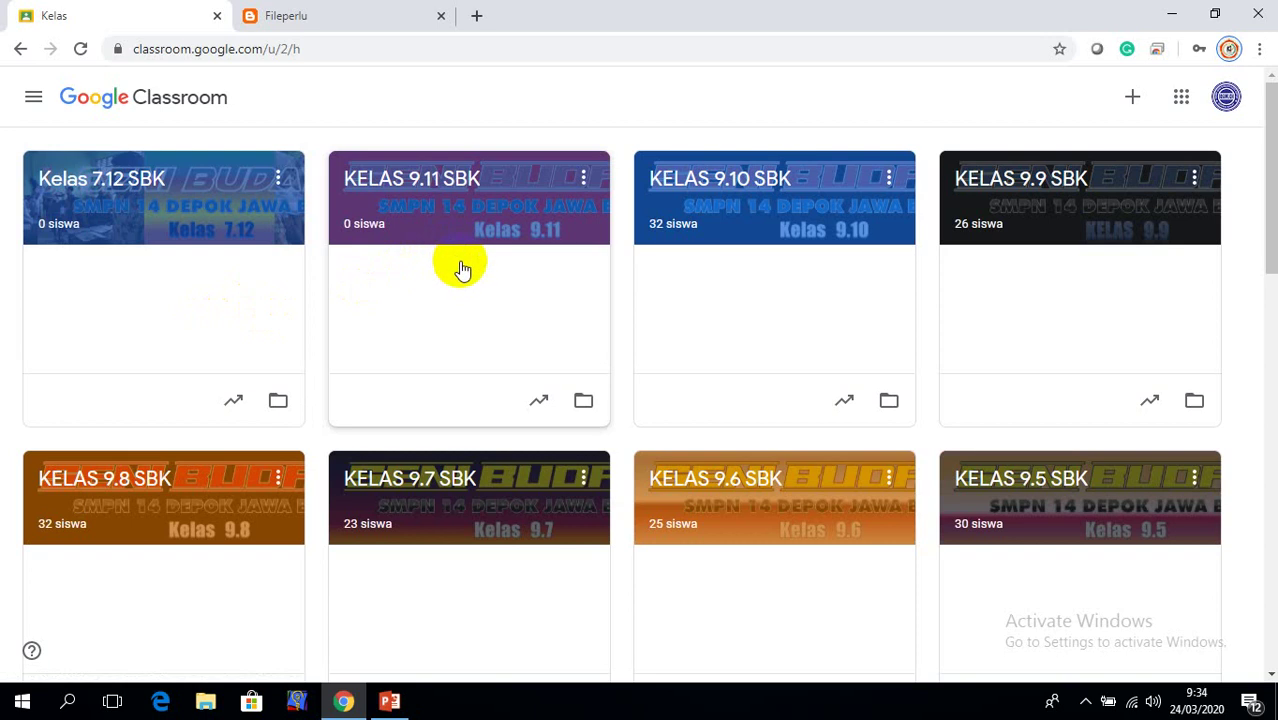
pyautogui.click(130, 192)
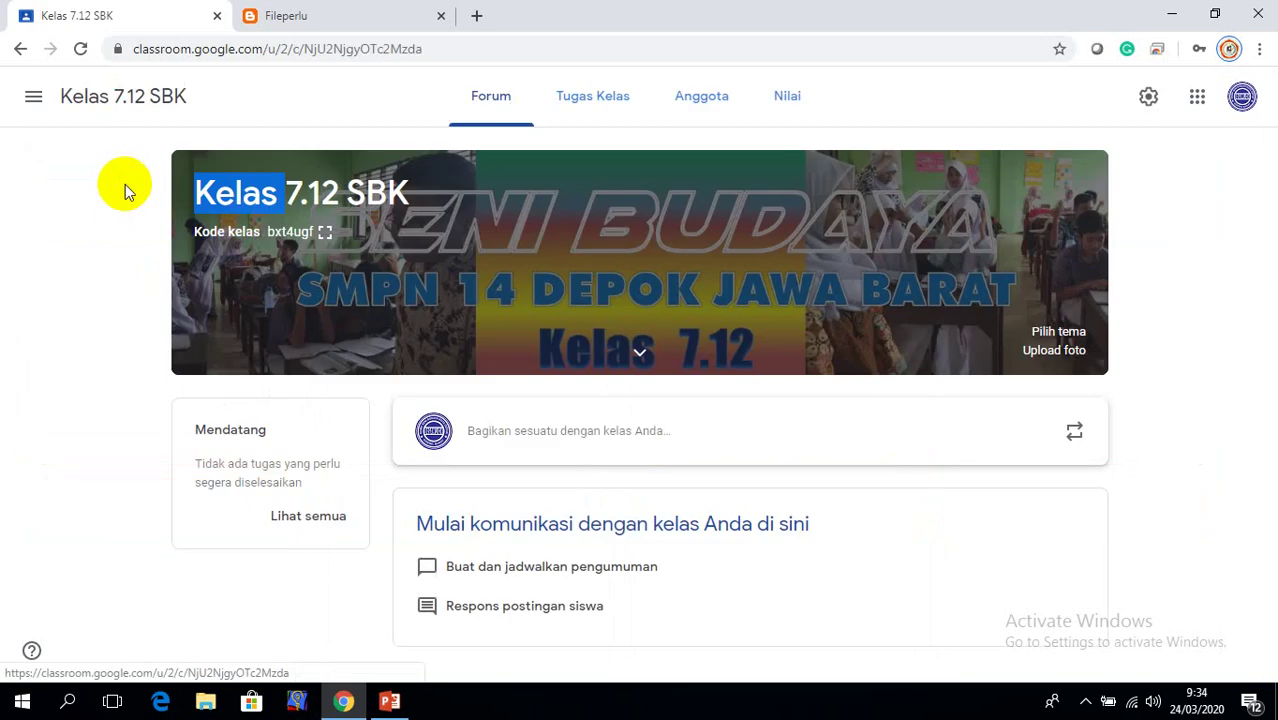
pyautogui.click(471, 249)
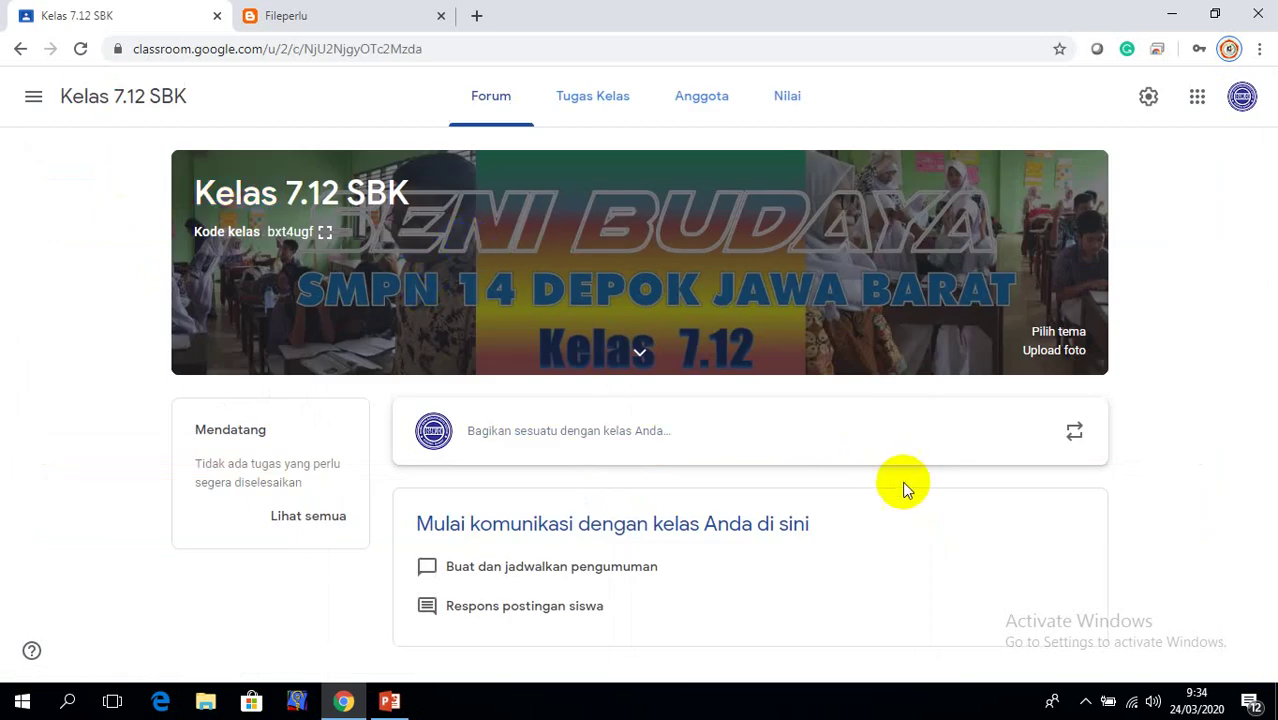